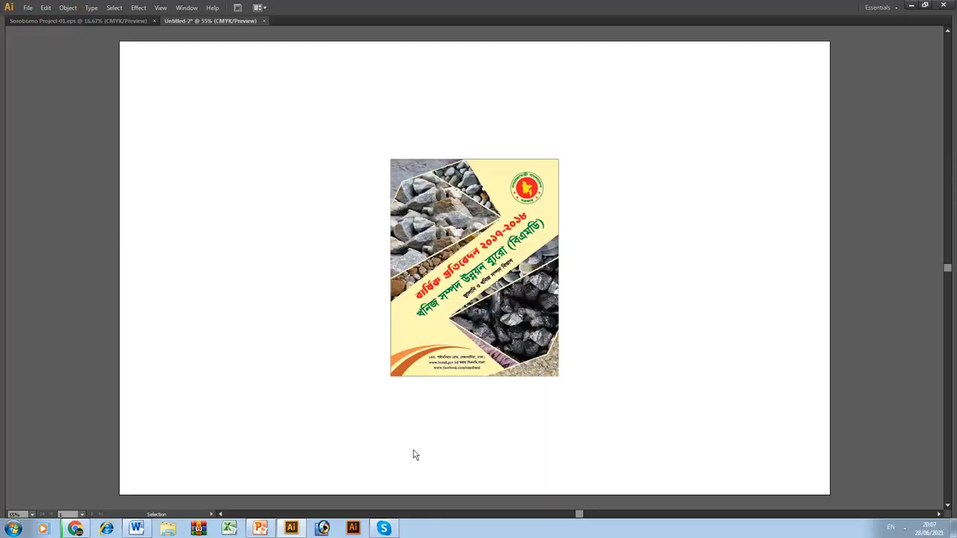
Step: Zoom in on the cover artwork and view it at 100% actual size
key(ctrl)
key(a)
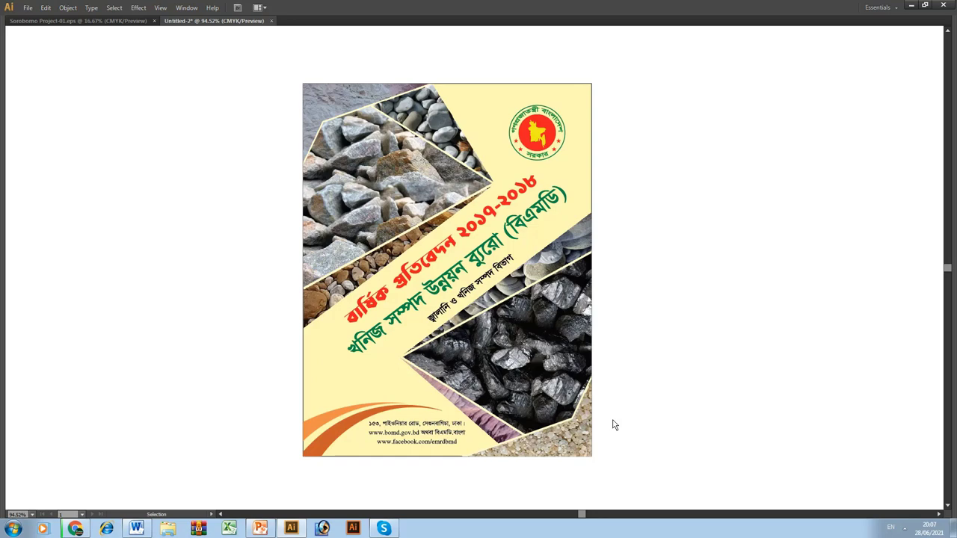
key(a)
key(ctrl+minus)
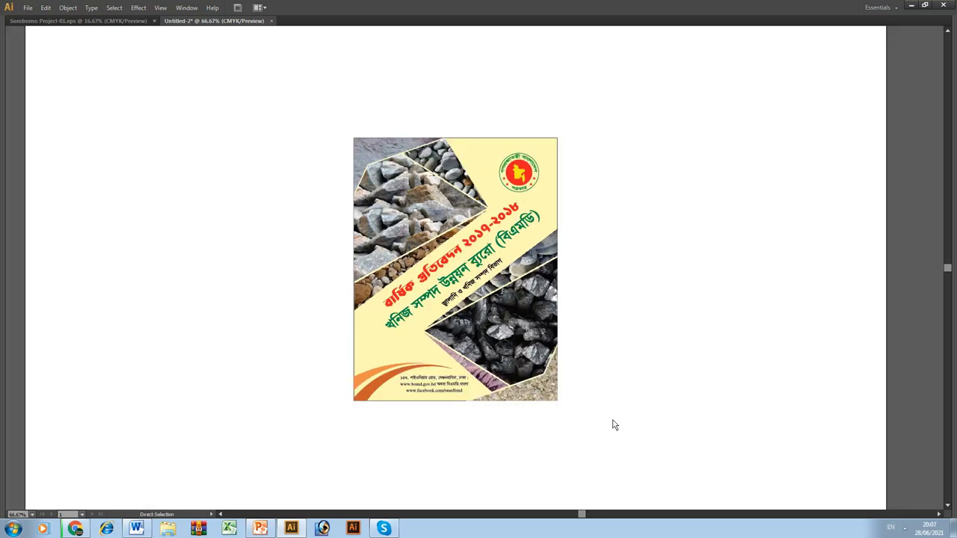
key(ctrl+minus)
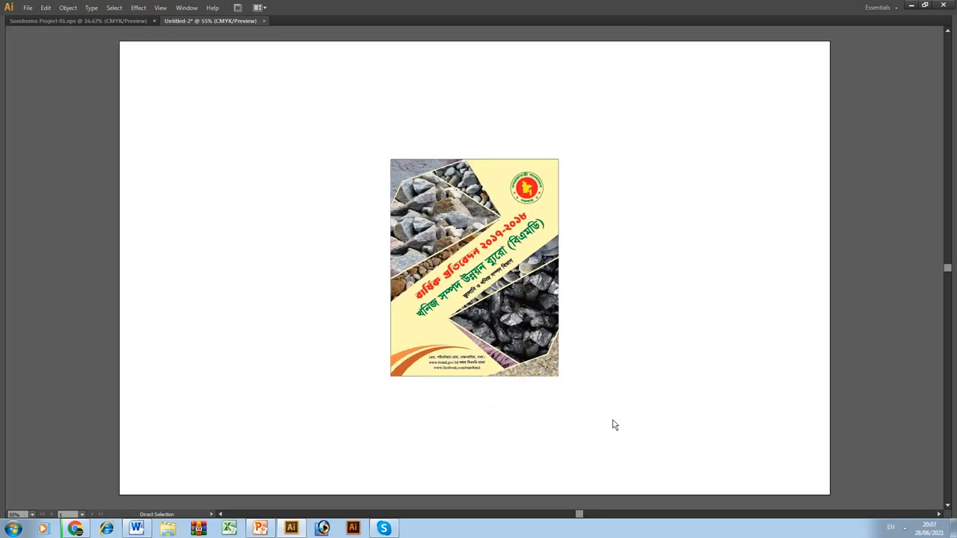
key(ctrl+minus)
key(ctrl+minus)
drag(384, 200, 564, 374)
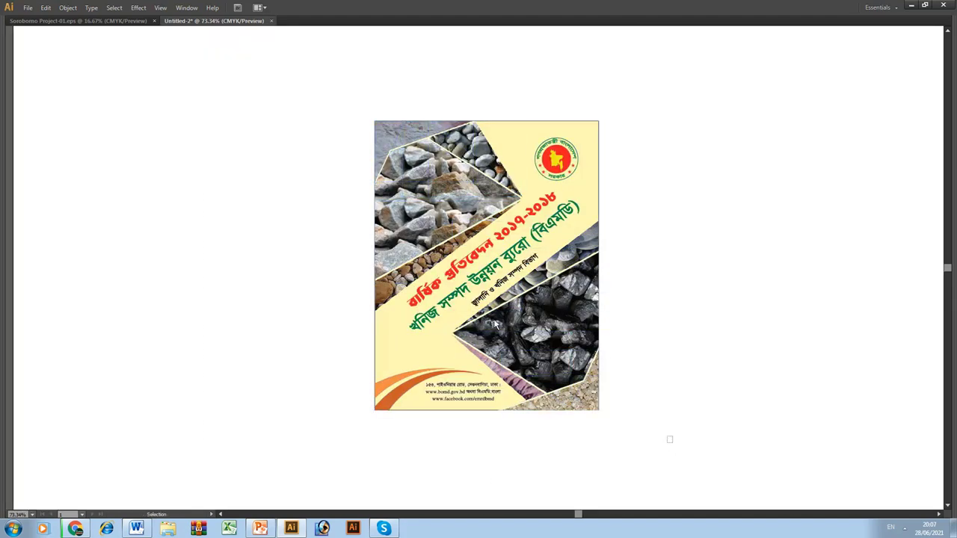
mouse_move(672, 443)
mouse_down()
mouse_move(274, 86)
mouse_move(657, 433)
mouse_up()
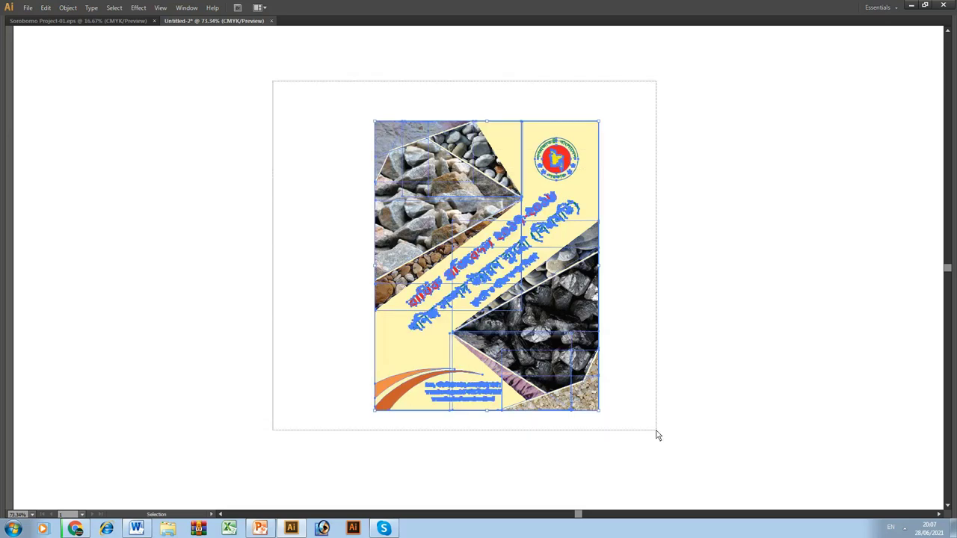
key(ctrl+1)
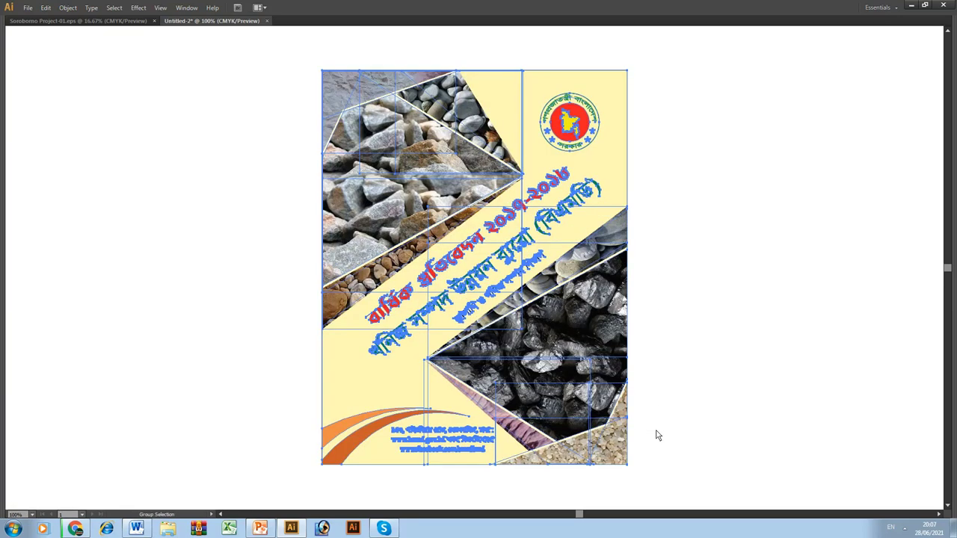
Step: Fit the artboard in the window and restore the layers panel and toolbars
key(v)
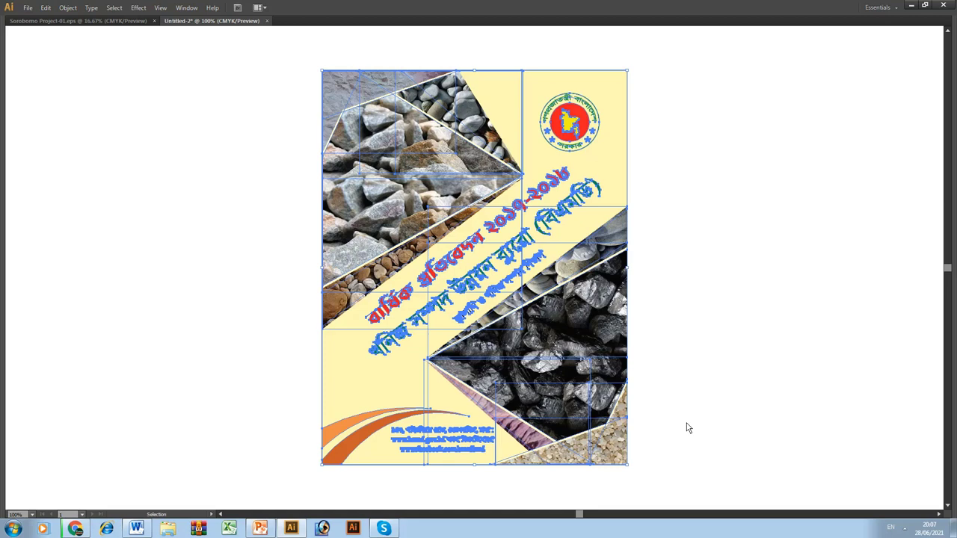
drag(524, 391, 566, 393)
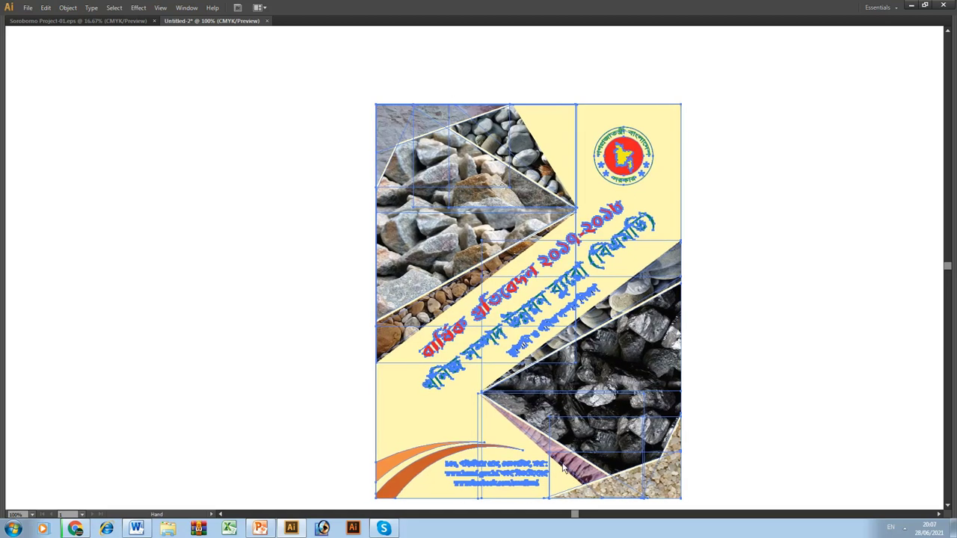
drag(478, 369, 459, 374)
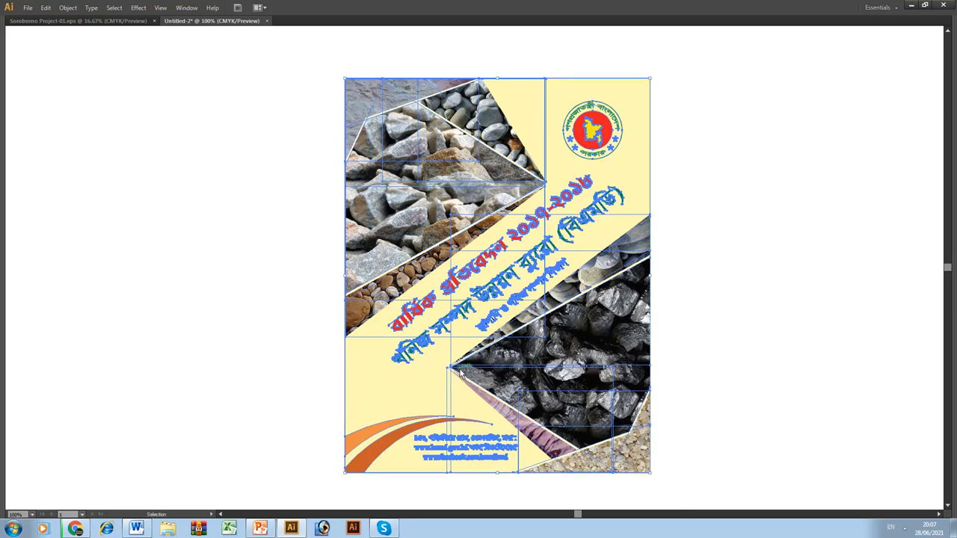
key(a)
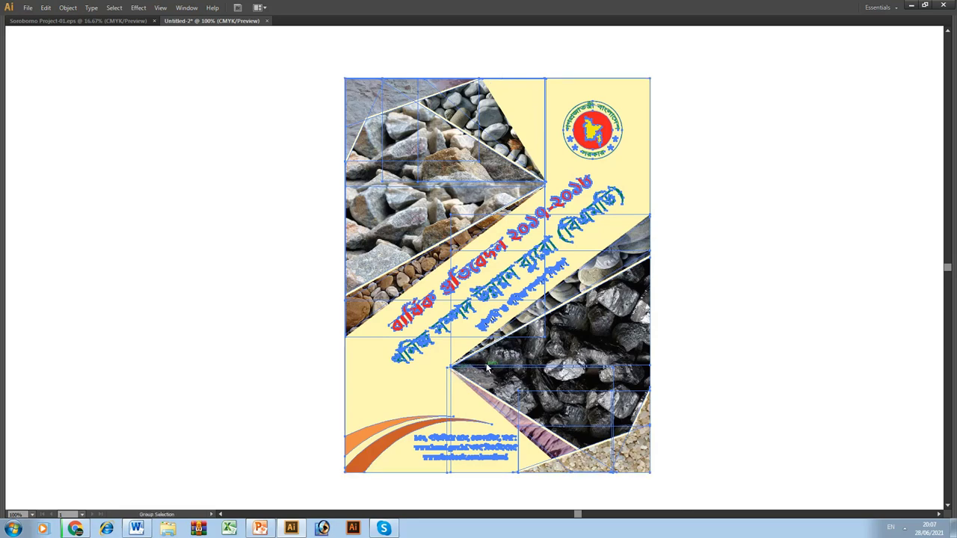
key(ctrl+0)
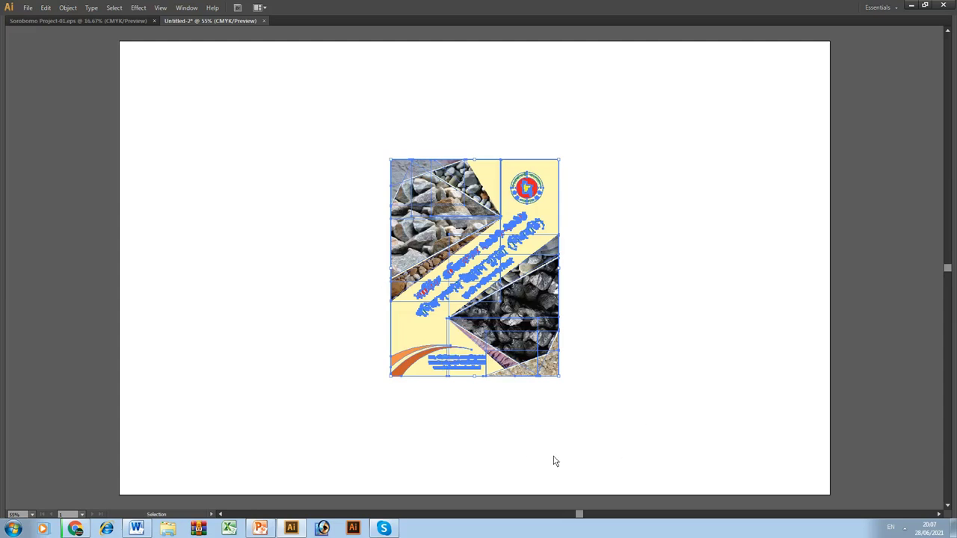
mouse_move(523, 429)
mouse_down()
mouse_move(521, 447)
mouse_move(529, 436)
mouse_up()
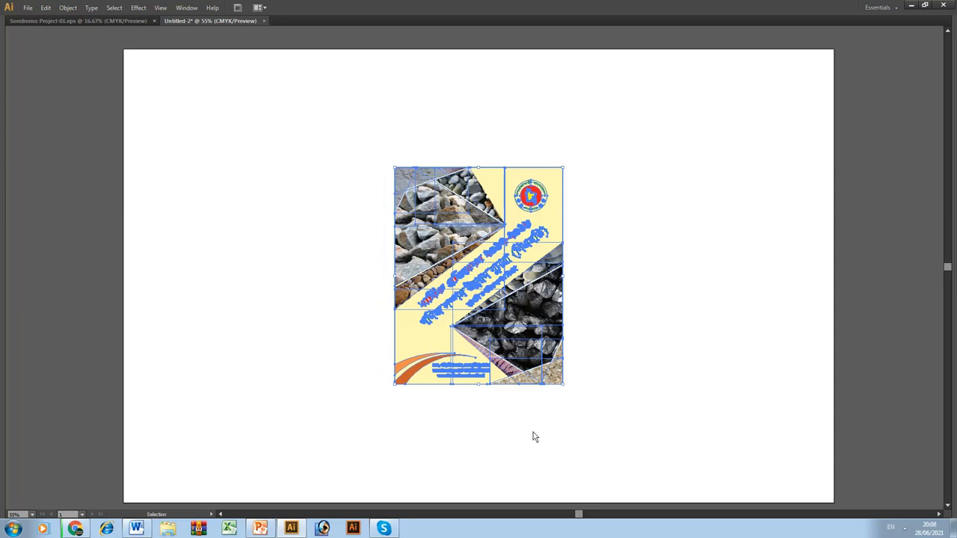
drag(534, 438, 535, 451)
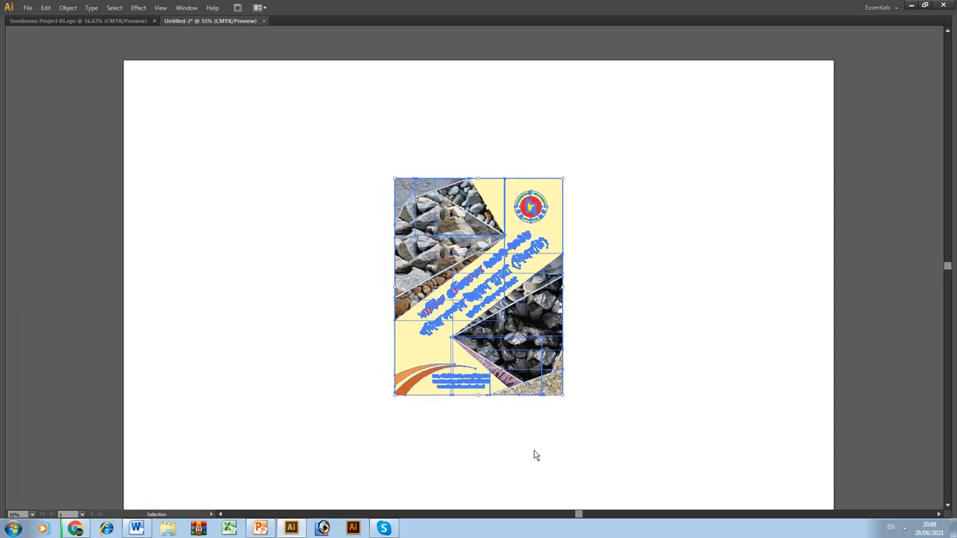
key(F7)
key(Tab)
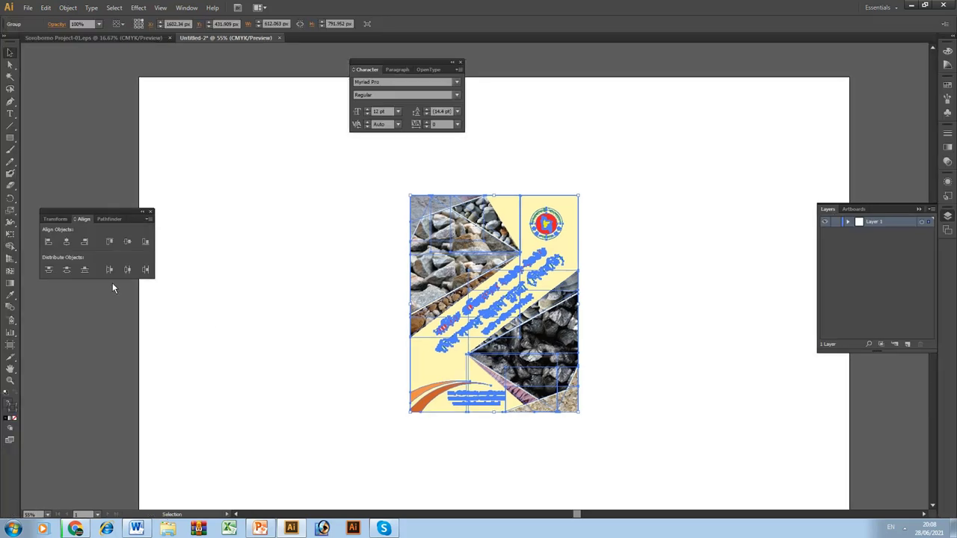
Step: Show the rulers with units set to inches, then hide the panels
click(55, 219)
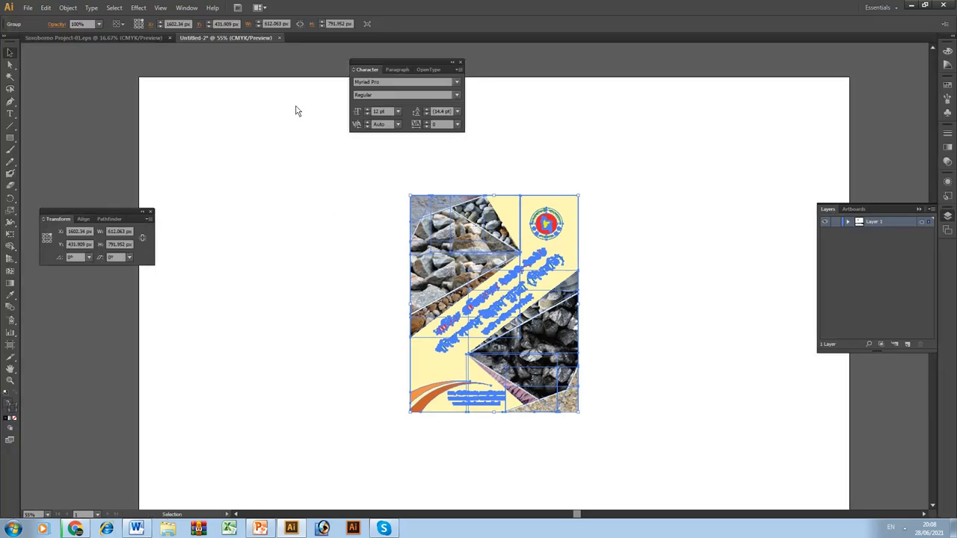
key(ctrl+r)
right_click(315, 47)
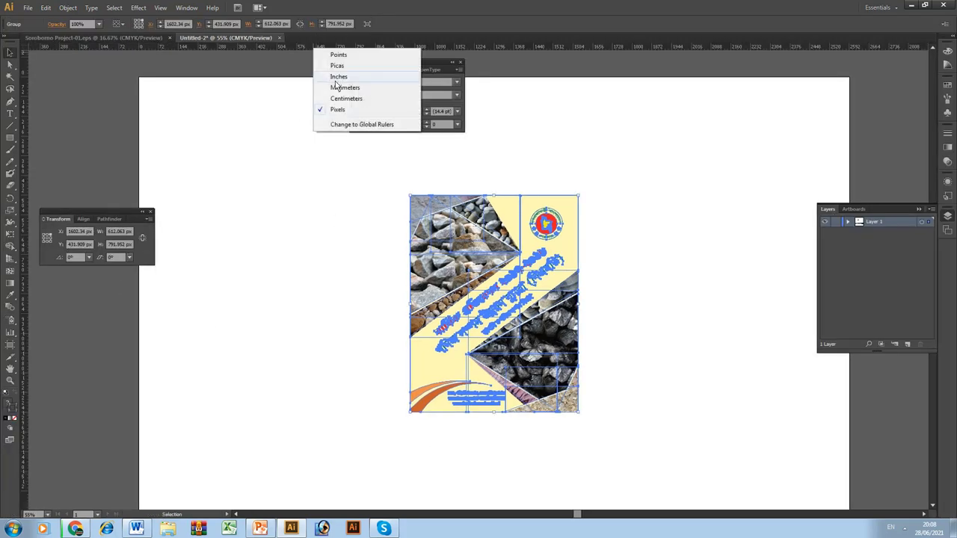
click(333, 78)
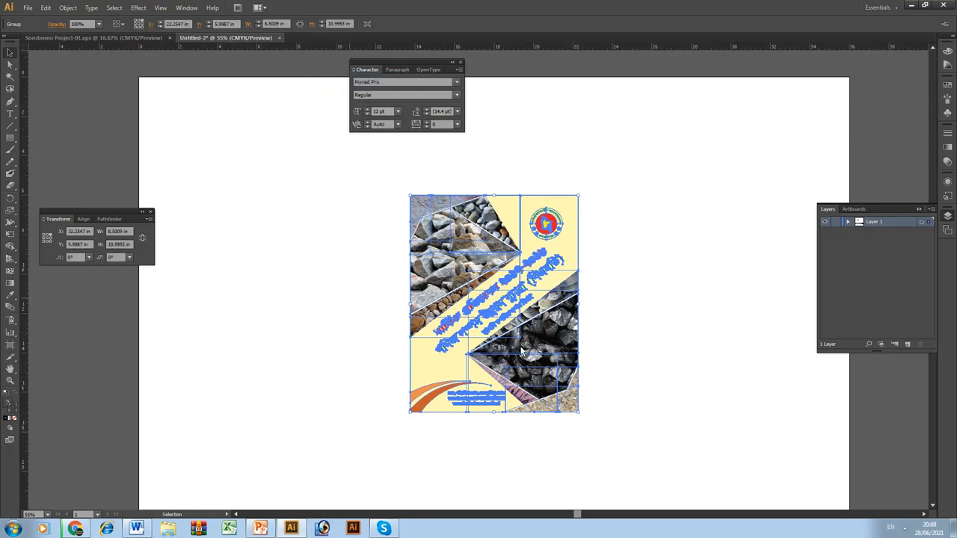
key(Tab)
Step: Zoom out past the artboard and move the cover artwork off it to the left
key(a)
key(alt)
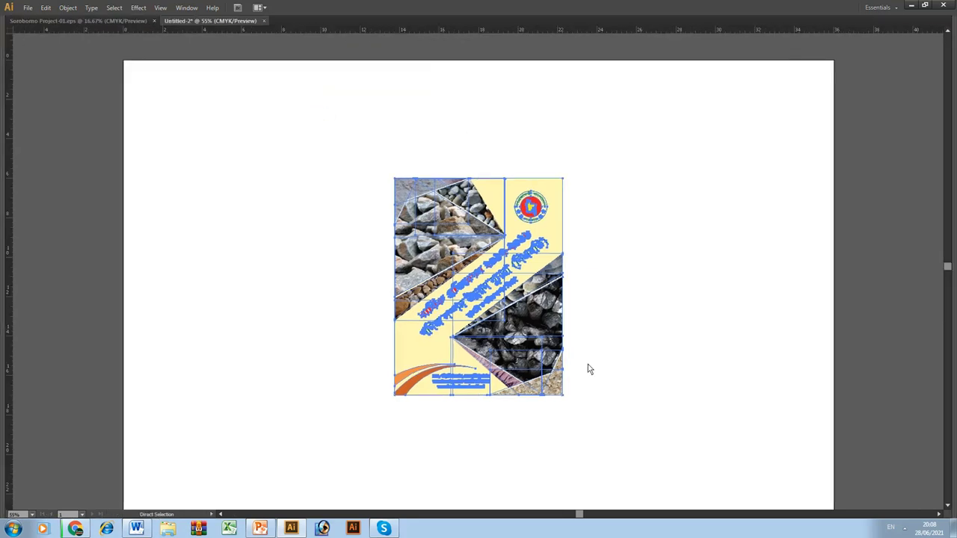
key(v)
drag(571, 395, 570, 398)
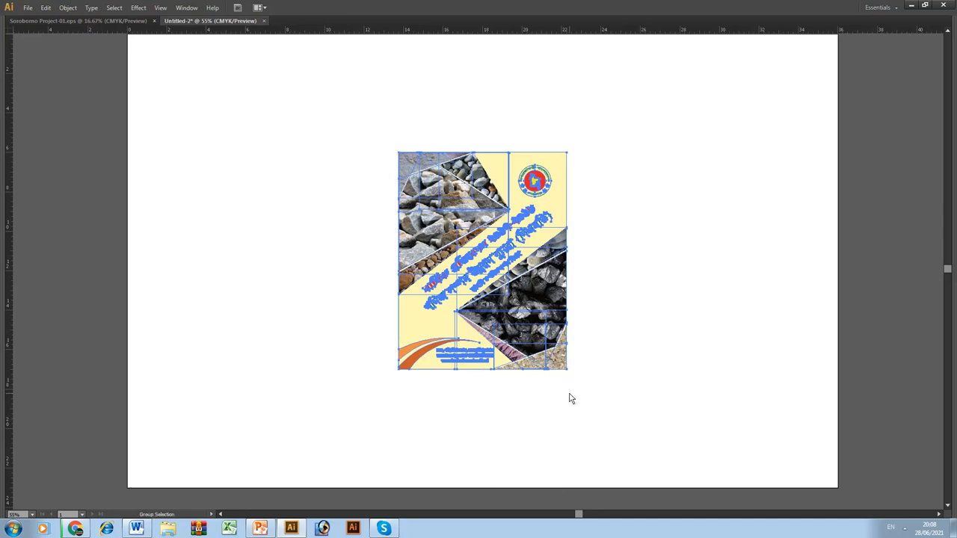
scroll(570, 398, down, 1)
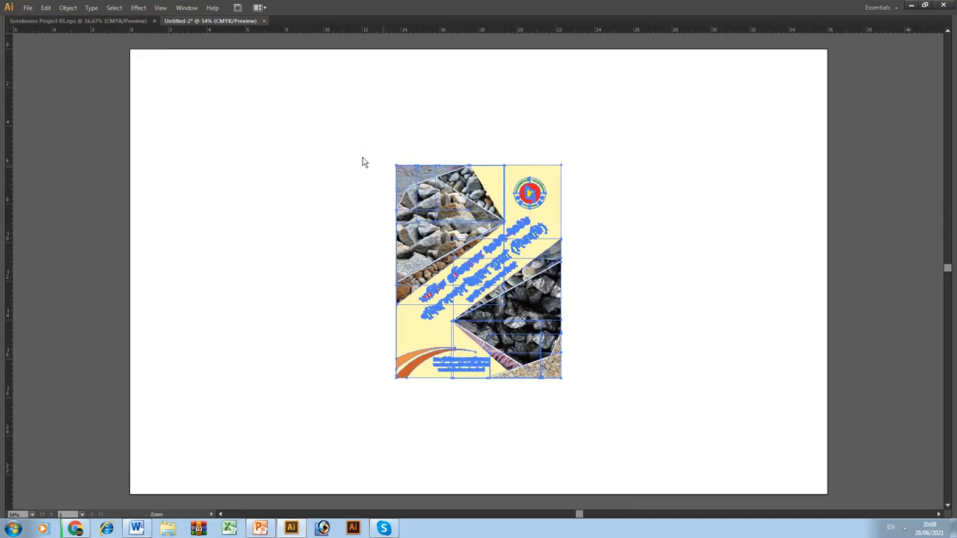
drag(322, 118, 670, 440)
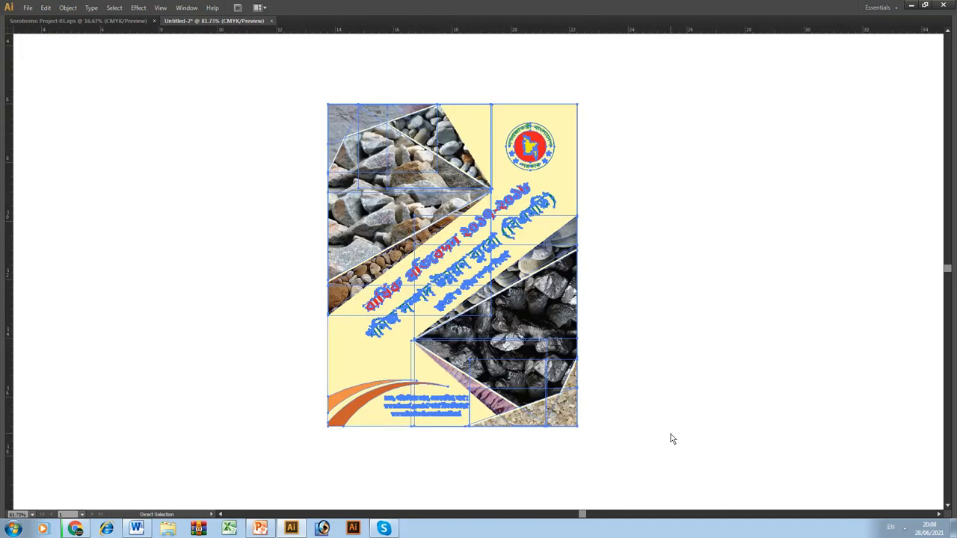
key(ctrl+minus)
key(ctrl+minus)
key(ctrl+minus)
scroll(551, 431, down, 2)
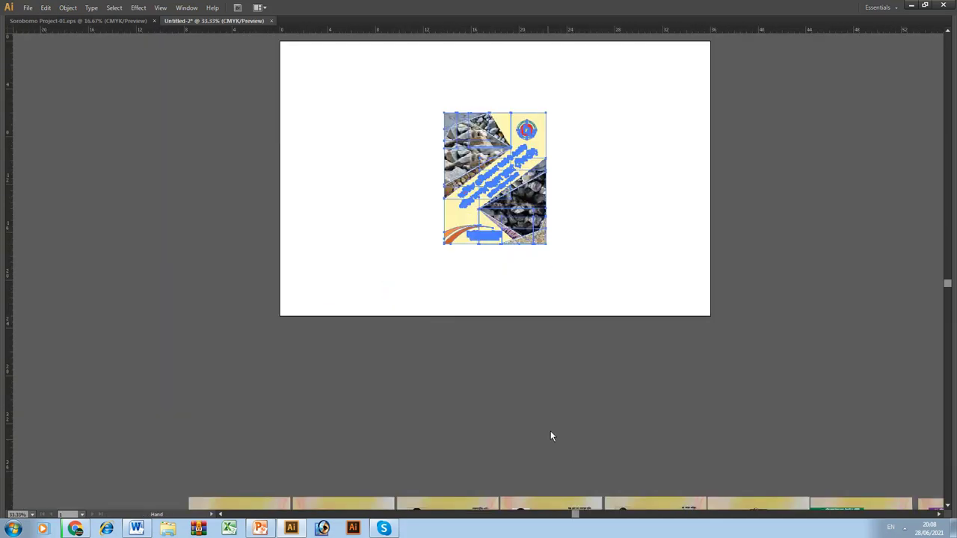
key(ctrl+minus)
drag(527, 224, 184, 225)
Step: Fit the empty artboard, dismiss the screen recorder window, and pick the Rectangle tool
key(ctrl+0)
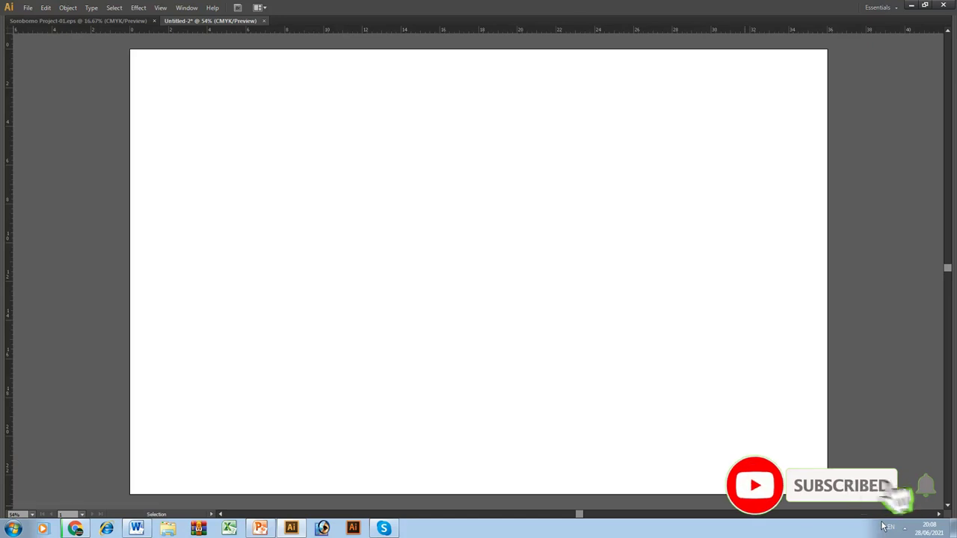
click(904, 528)
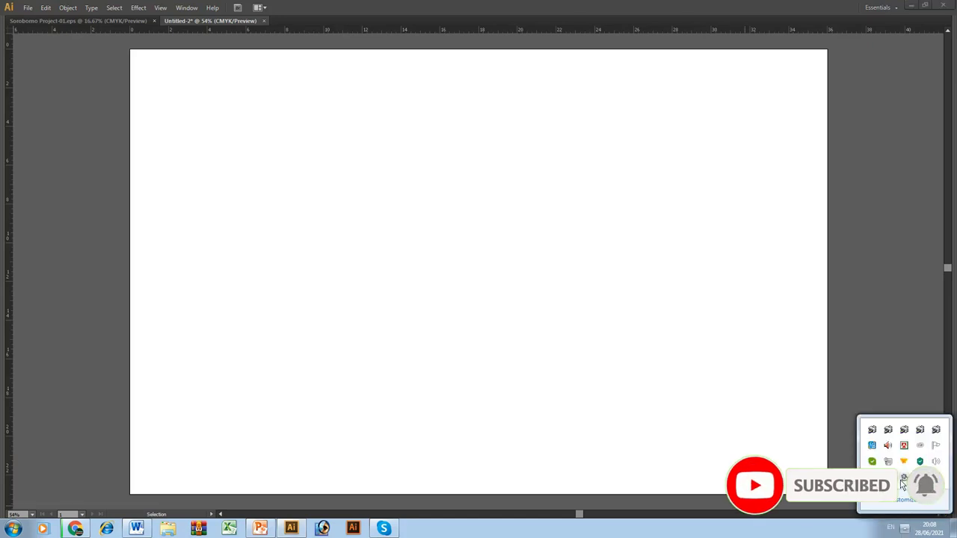
click(903, 477)
click(889, 495)
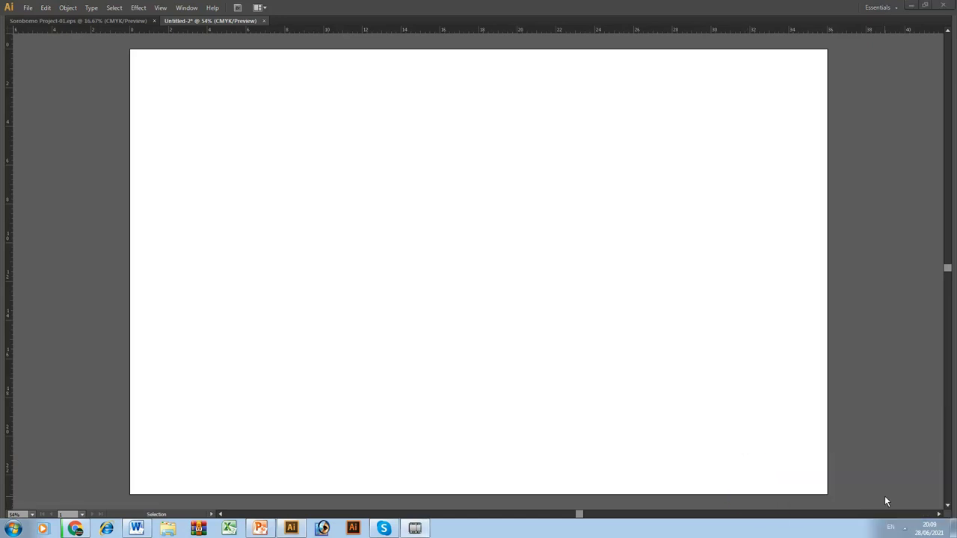
key(Tab)
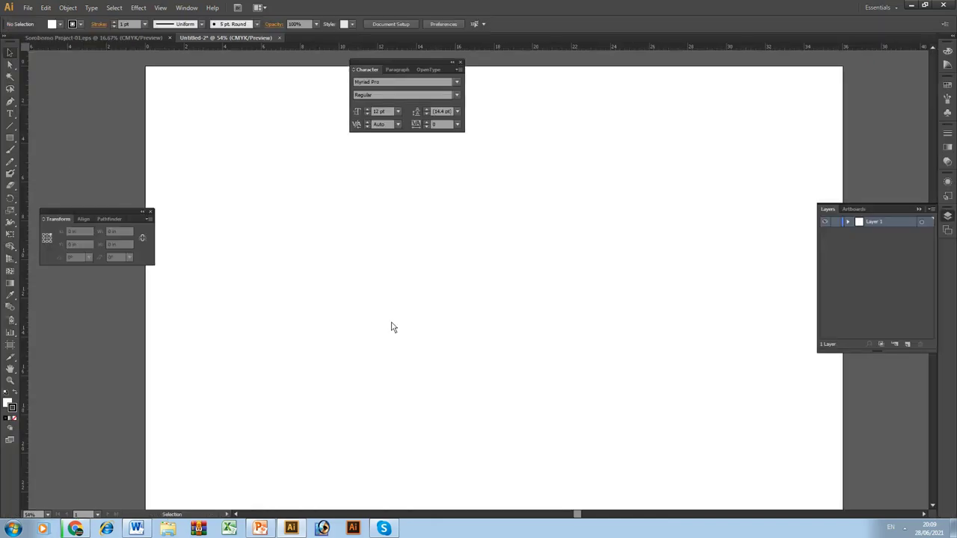
click(11, 138)
key(shift+Tab)
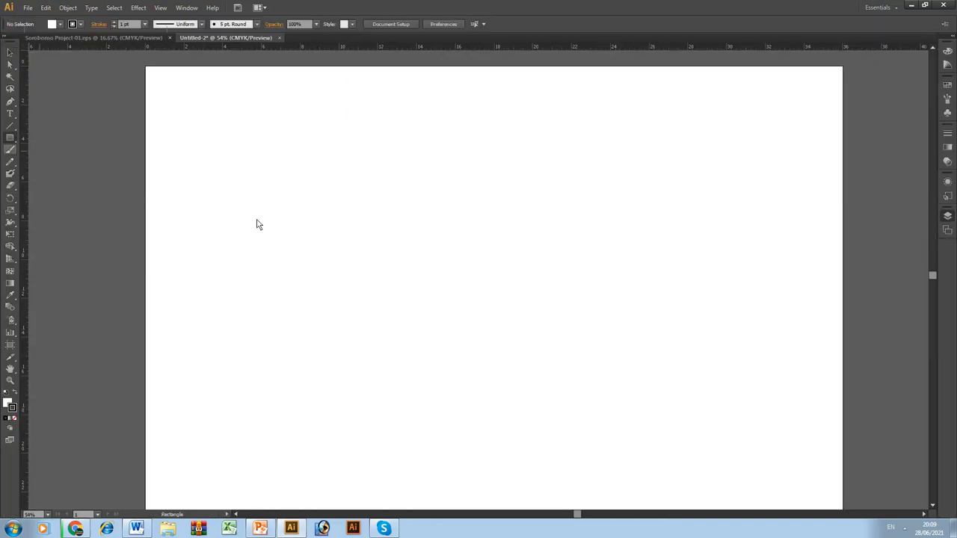
key(Tab)
Step: Create an 8.5 × 11 inch rectangle on the artboard
click(432, 278)
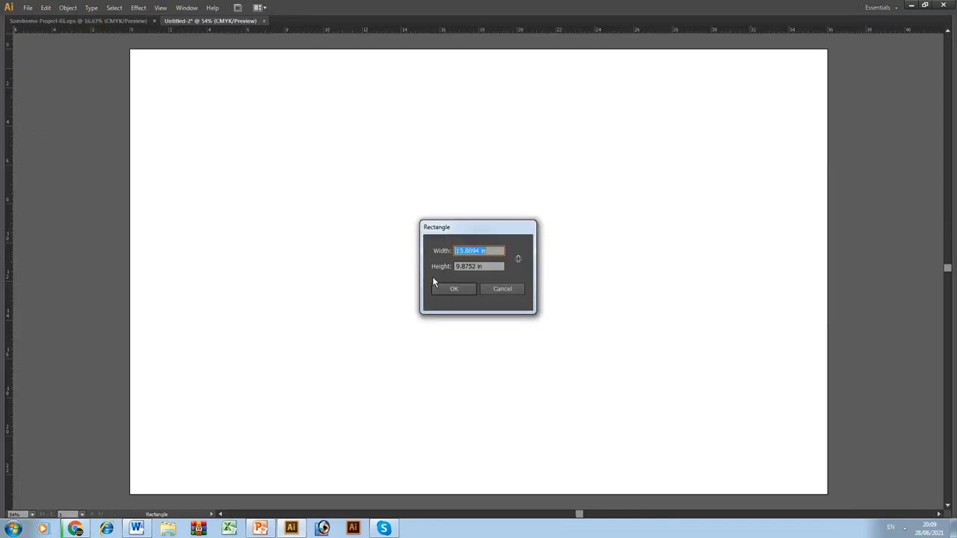
text(8.5)
key(Tab)
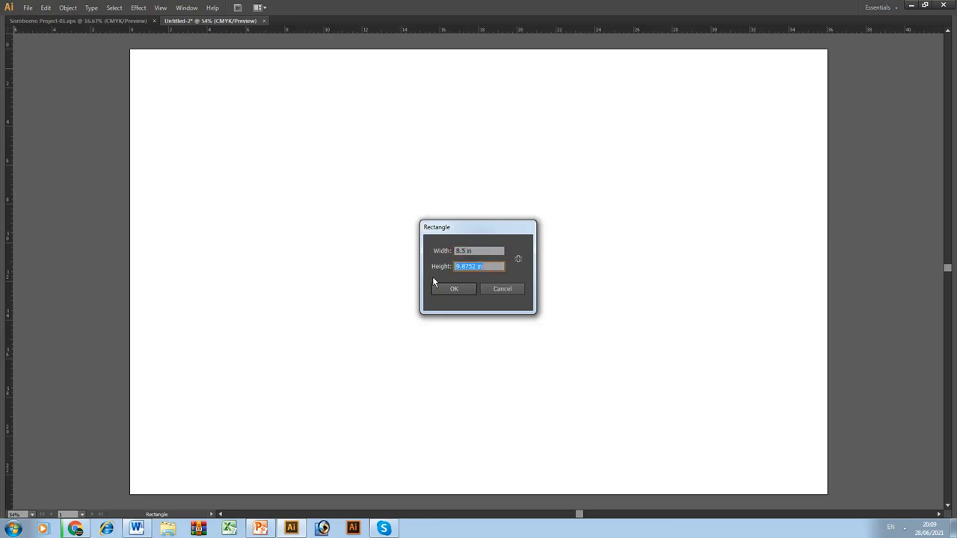
text(11)
key(Return)
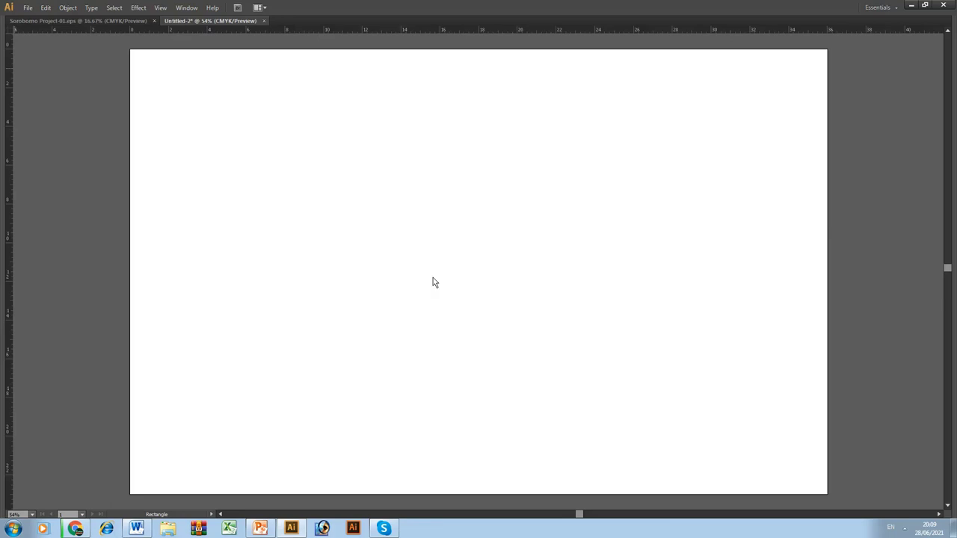
key(v)
key(ctrl+x)
key(ctrl+0)
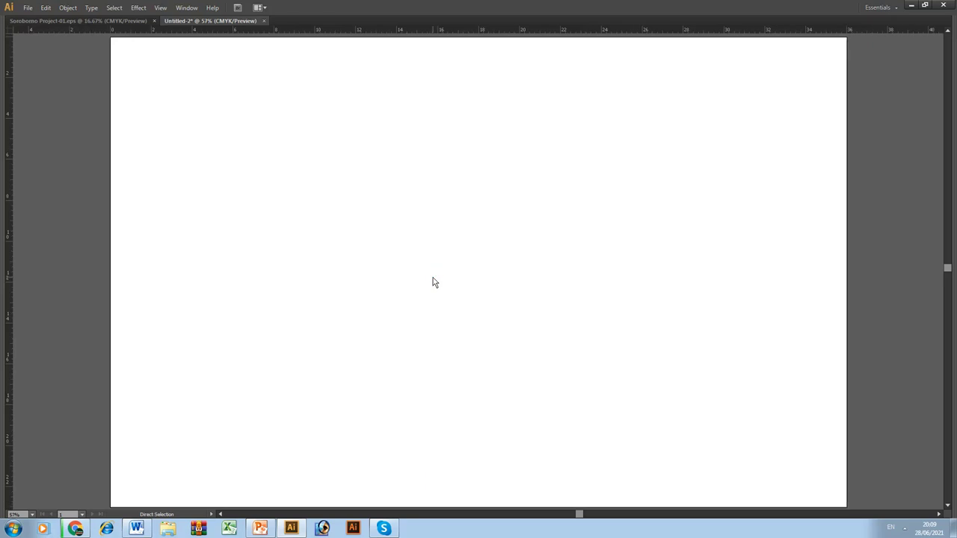
key(ctrl+v)
key(Tab)
scroll(571, 340, down, 3)
scroll(571, 340, right, 3)
Step: Drag the 8.5 × 11 page rectangle into the sheet's bottom-right corner
key(Tab)
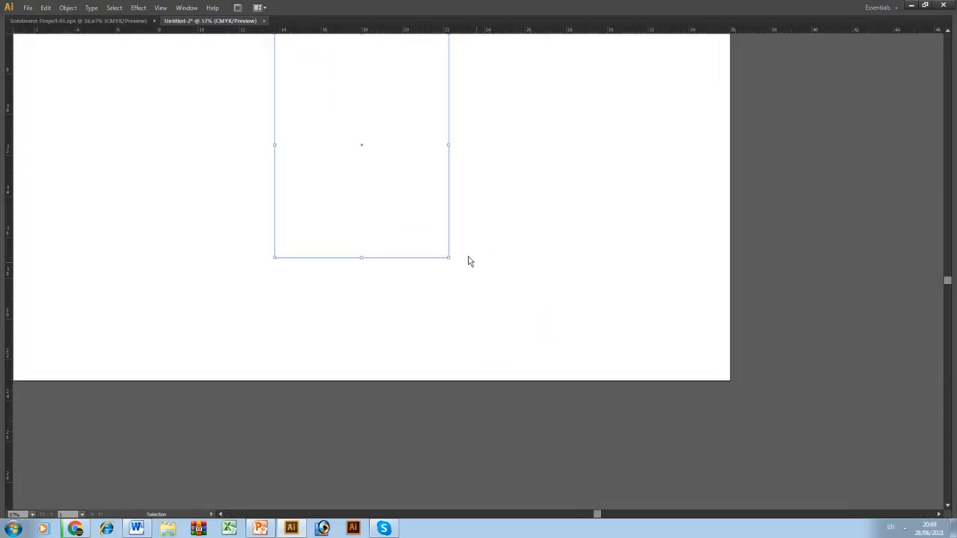
drag(450, 258, 726, 376)
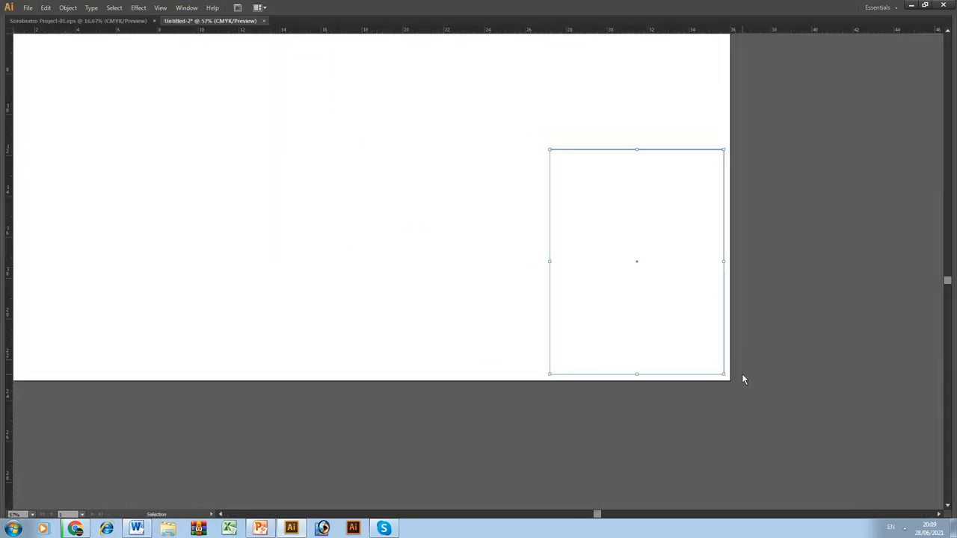
key(ctrl+0)
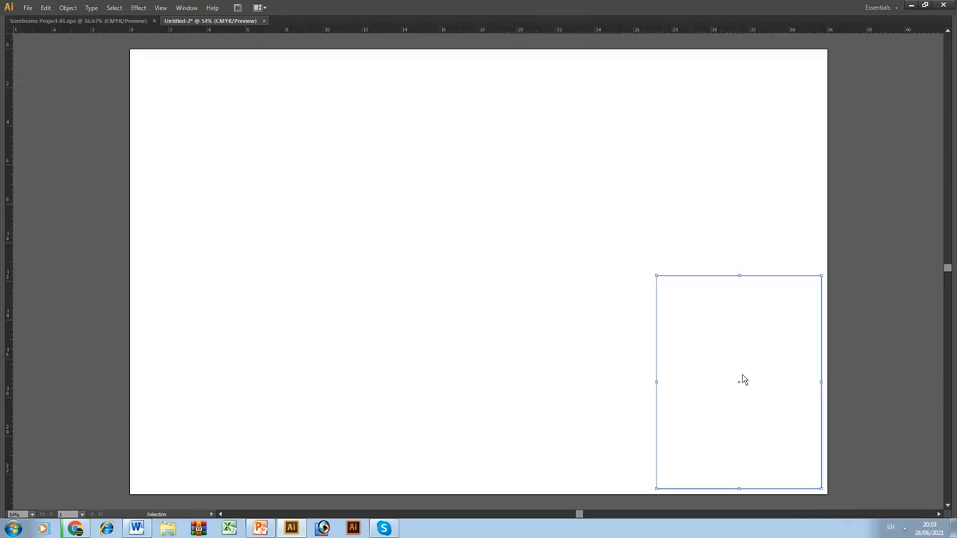
key(Tab)
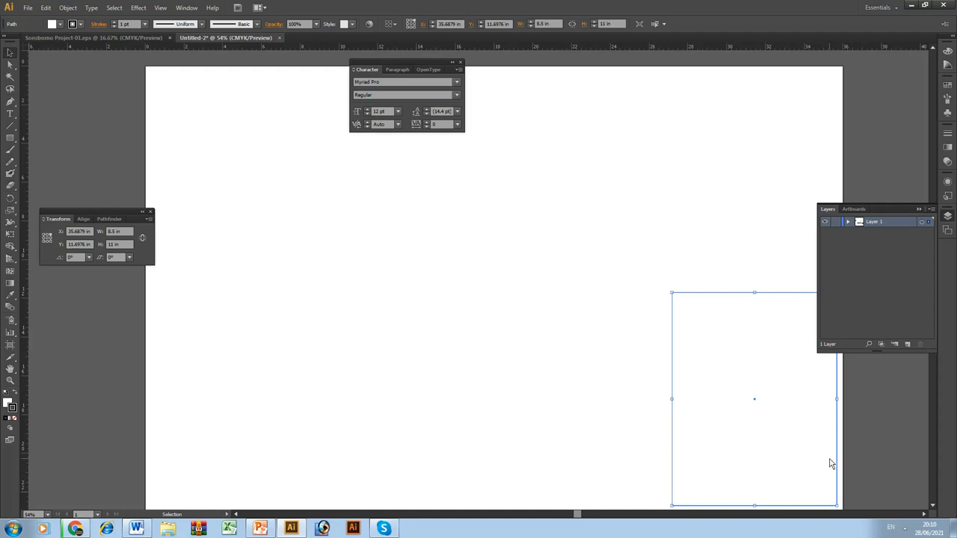
click(904, 528)
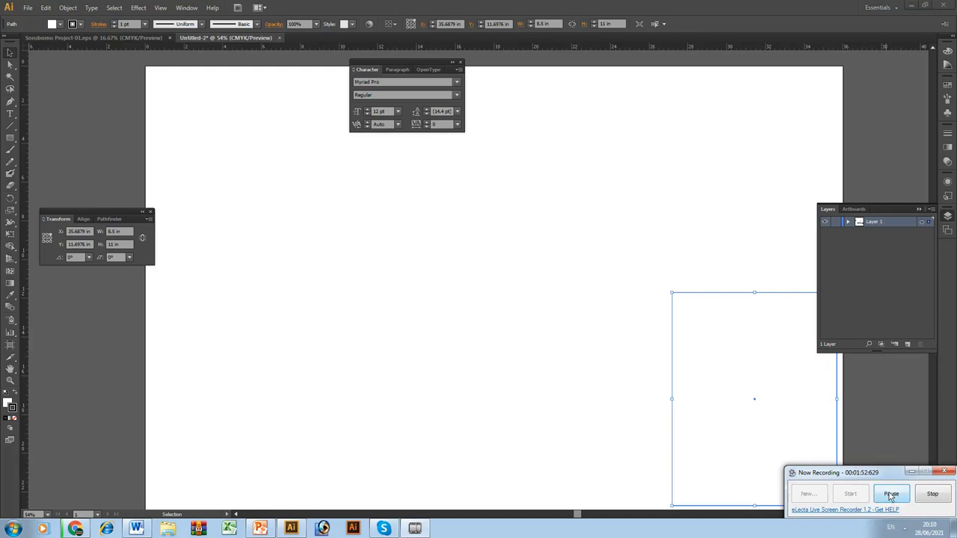
click(884, 497)
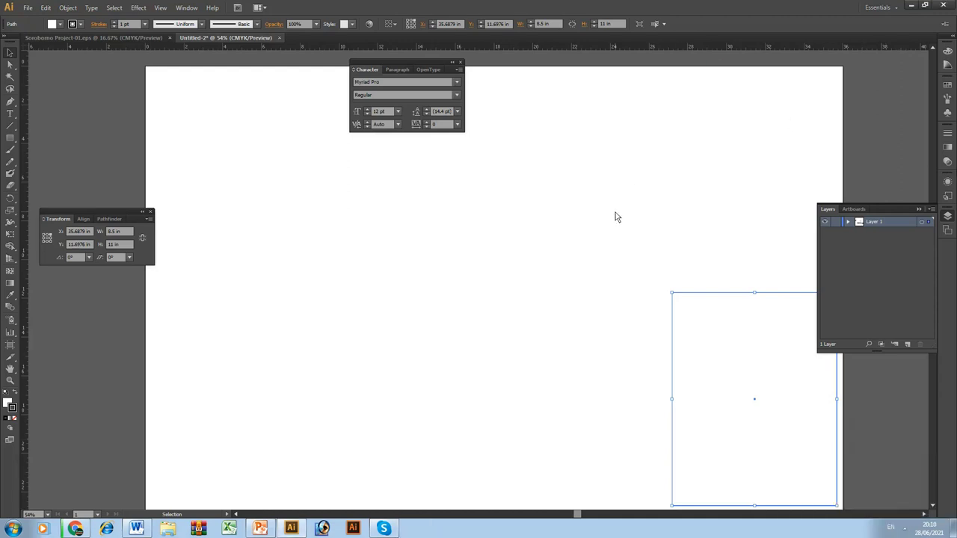
Step: Copy the page rectangle to its left using the Move dialog
key(Tab)
key(Return)
text(2)
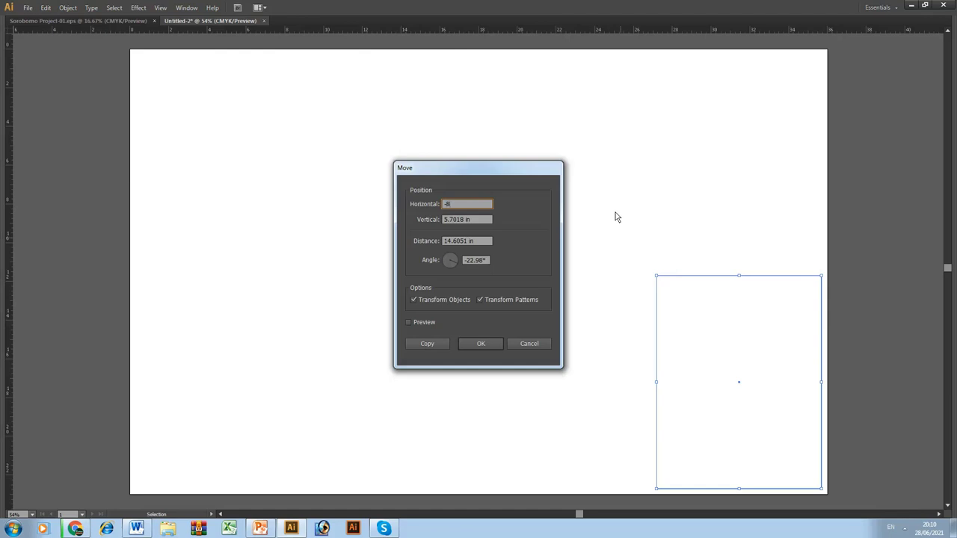
text(.5)
key(Tab)
text(0)
key(Tab)
key(Tab)
key(Tab)
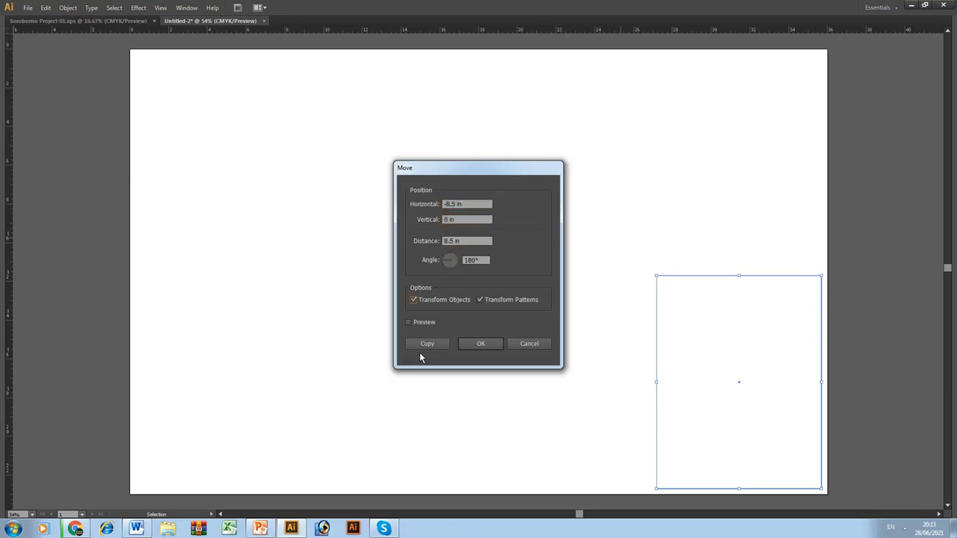
click(423, 346)
Step: Select both rectangles and copy the pair leftward, making a row of four pages
mouse_move(339, 347)
mouse_down()
mouse_move(712, 489)
mouse_move(782, 504)
mouse_up()
key(ctrl+plus)
key(ctrl+0)
key(ctrl+minus)
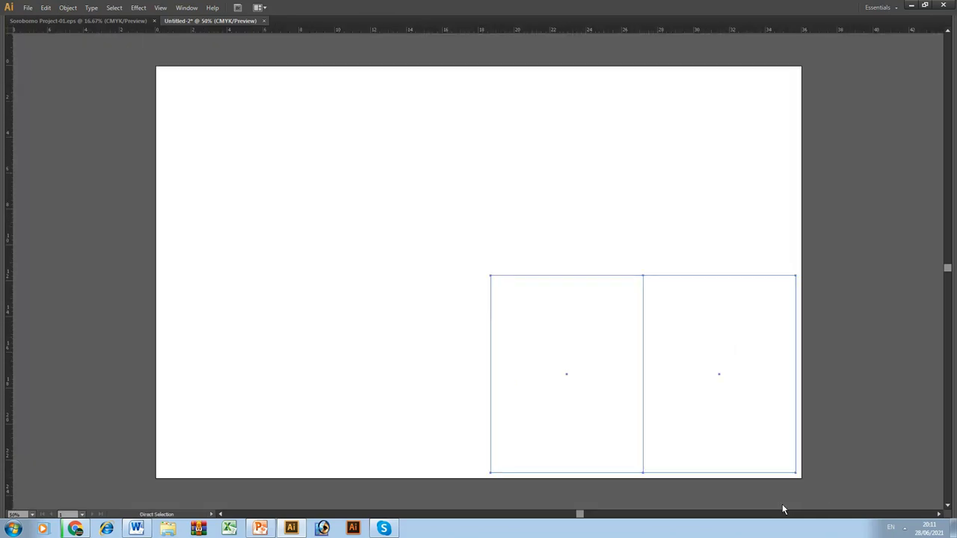
key(v)
key(Tab)
key(Return)
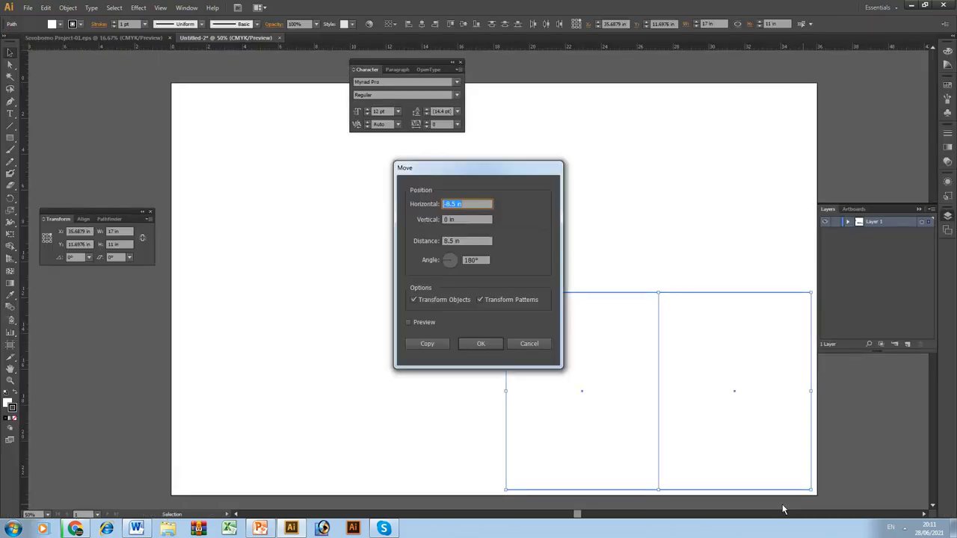
text(-17.35)
click(427, 345)
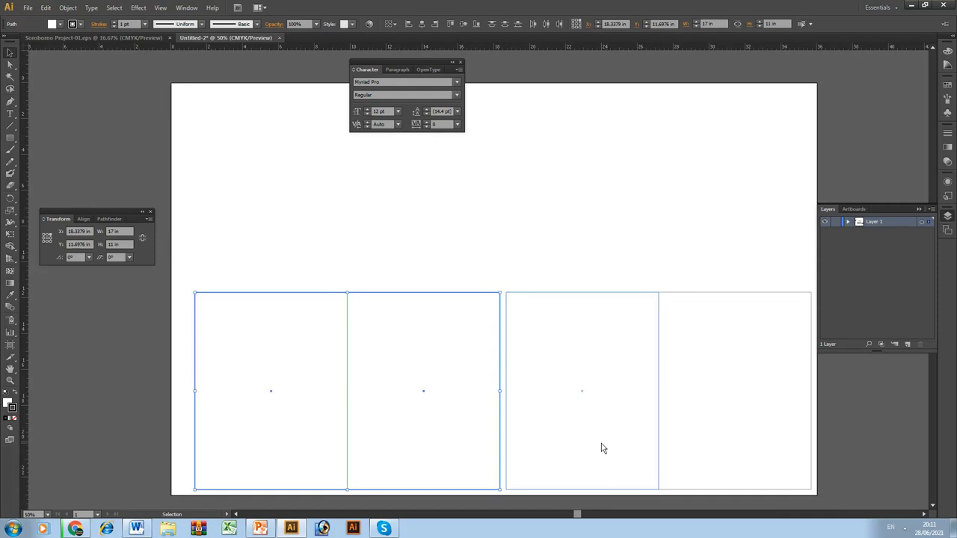
Step: Select everything, drag it, then undo the accidental move
key(ctrl+a)
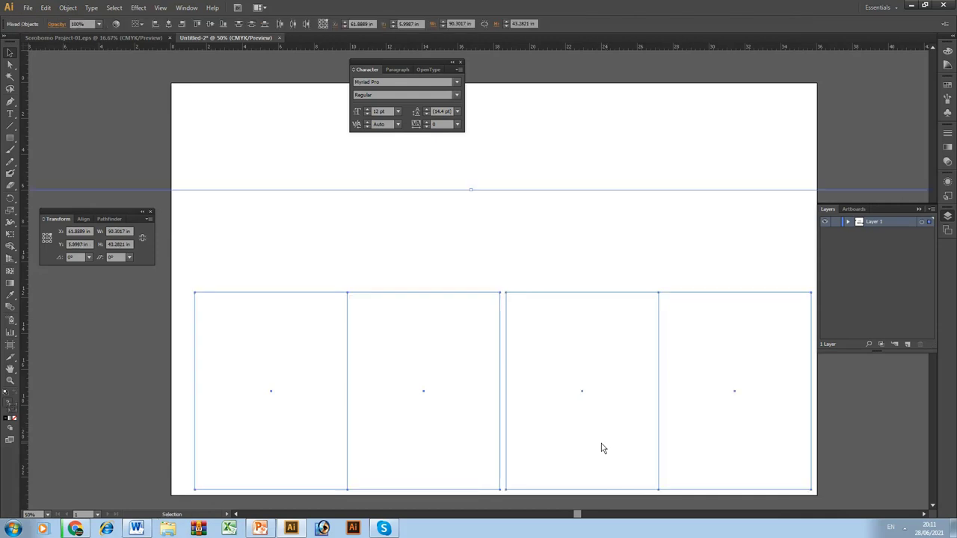
mouse_move(289, 367)
mouse_down()
mouse_move(706, 399)
mouse_move(271, 279)
mouse_up()
key(z)
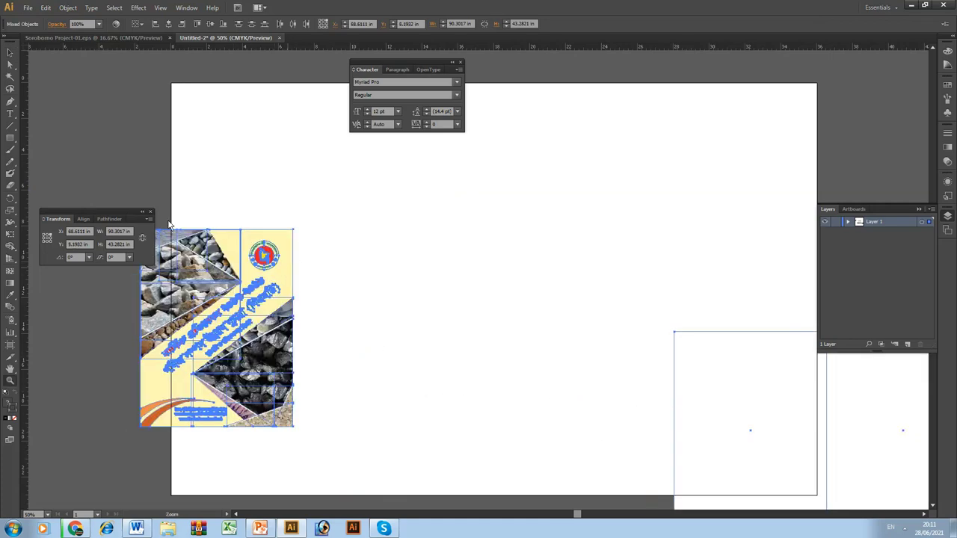
key(ctrl+z)
Step: Select the four page rectangles and try a vertical move, then cancel it
click(10, 52)
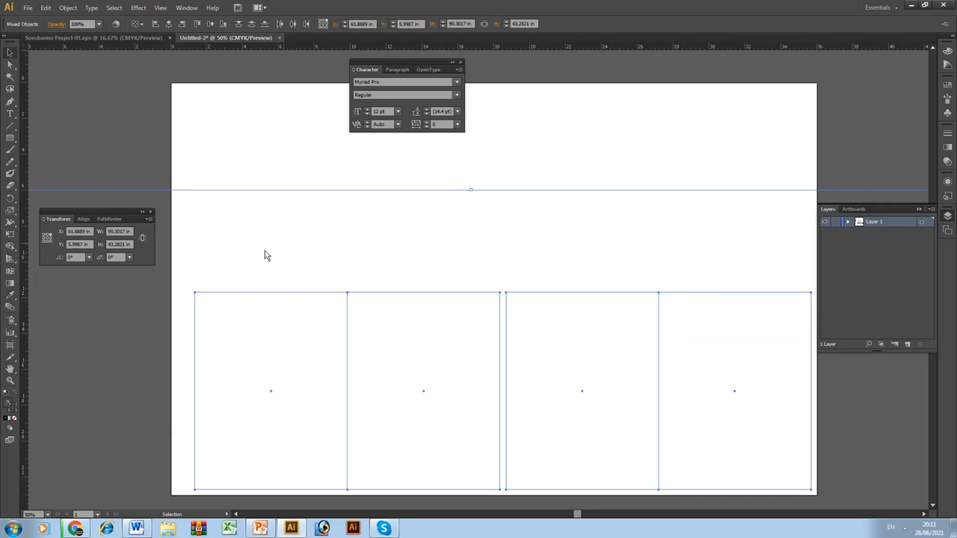
drag(255, 253, 752, 391)
key(Return)
key(Tab)
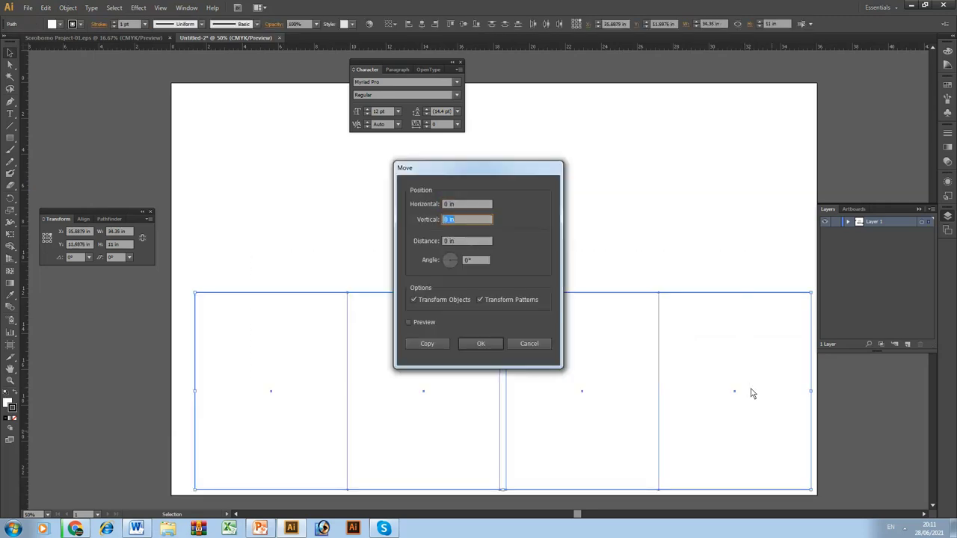
text(11.)
key(Escape)
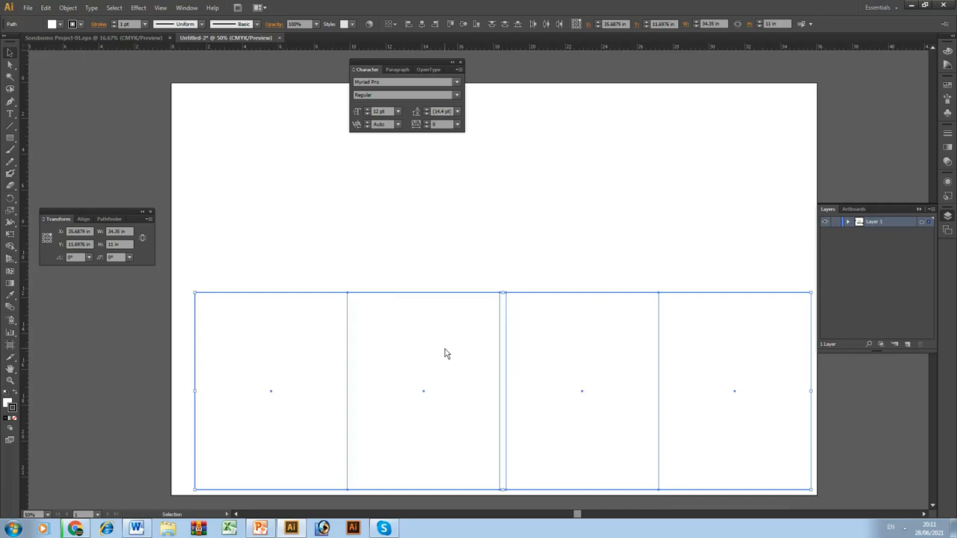
Step: Copy the row upward and nudge it -0.35 in vertically to leave a gap
drag(446, 353, 469, 160)
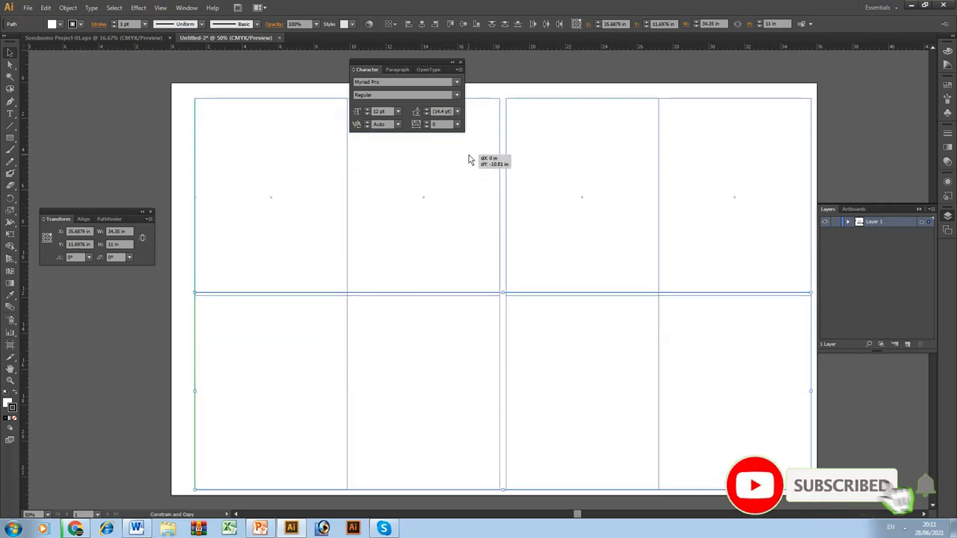
drag(469, 159, 470, 157)
key(Return)
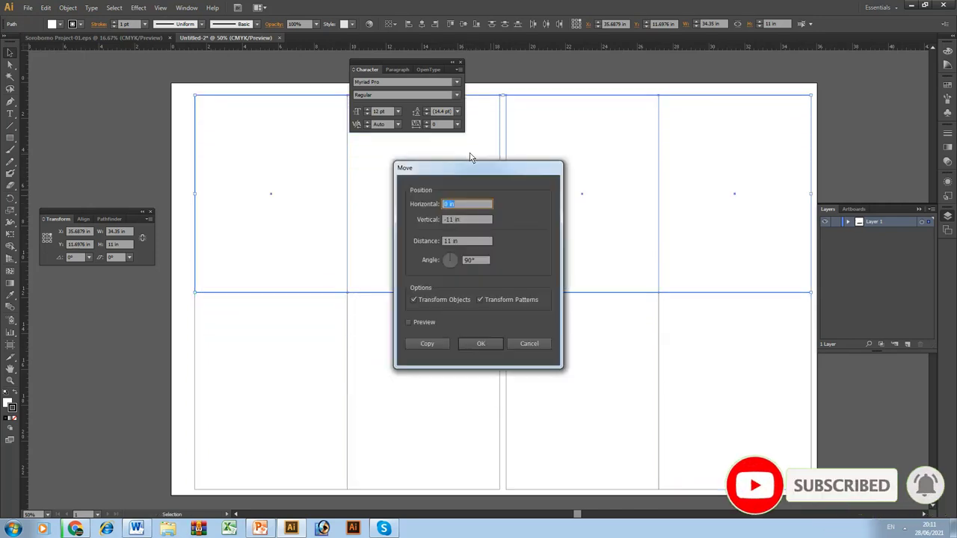
key(Tab)
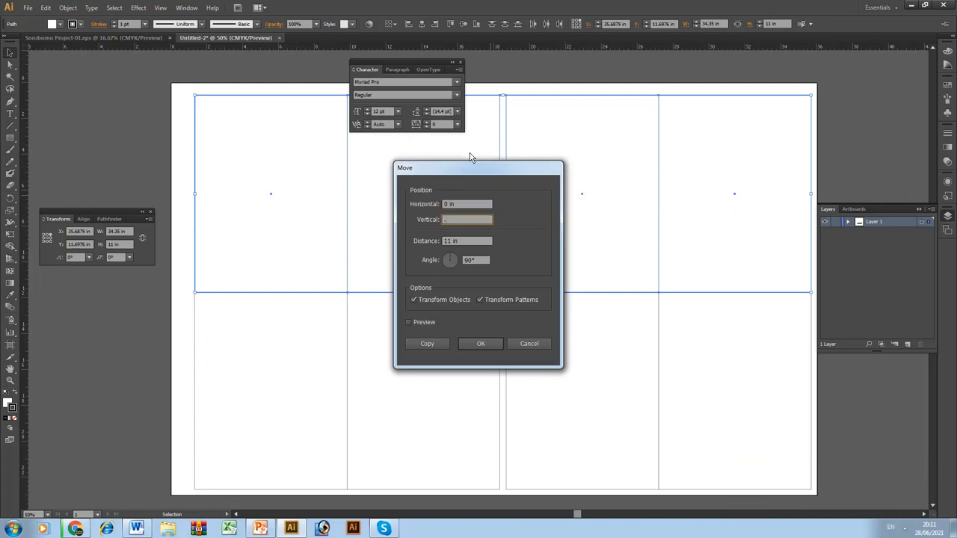
text(35)
key(Tab)
key(Escape)
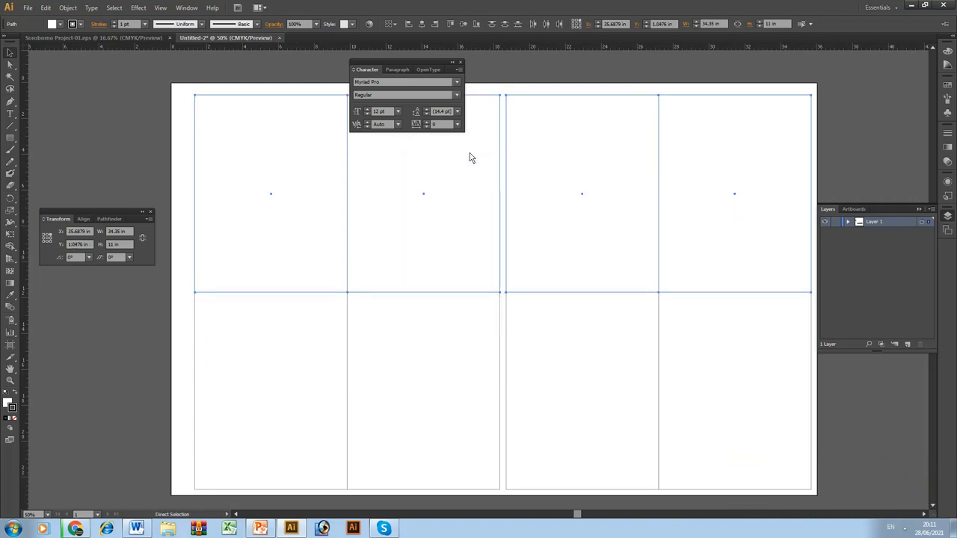
key(Return)
key(Tab)
key(Tab)
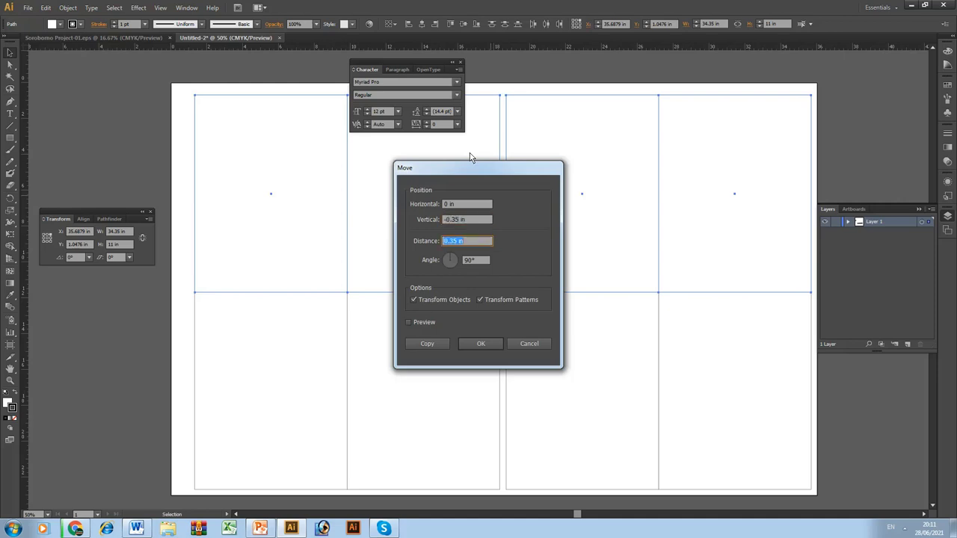
key(Return)
key(ctrl+0)
key(Tab)
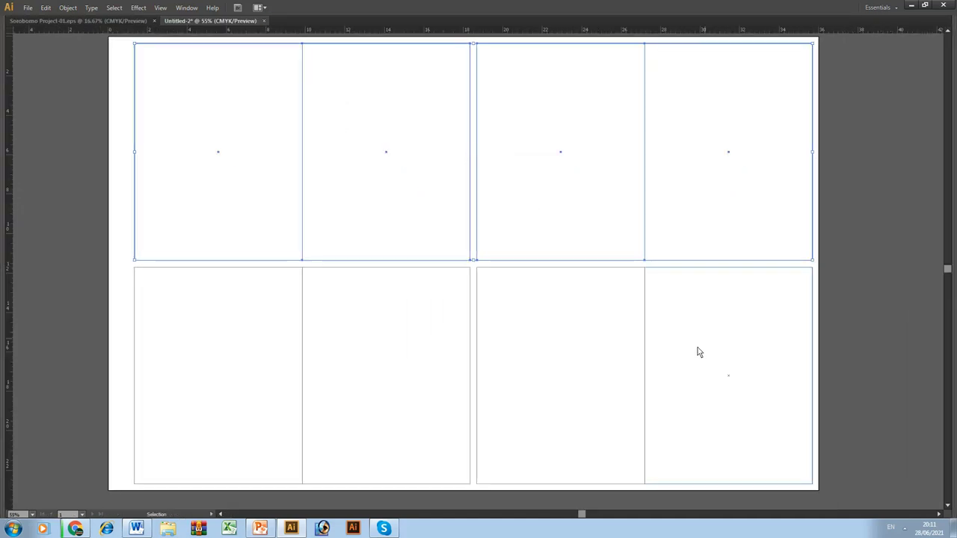
Step: Shift the whole grid of page frames to the right on the sheet
click(868, 388)
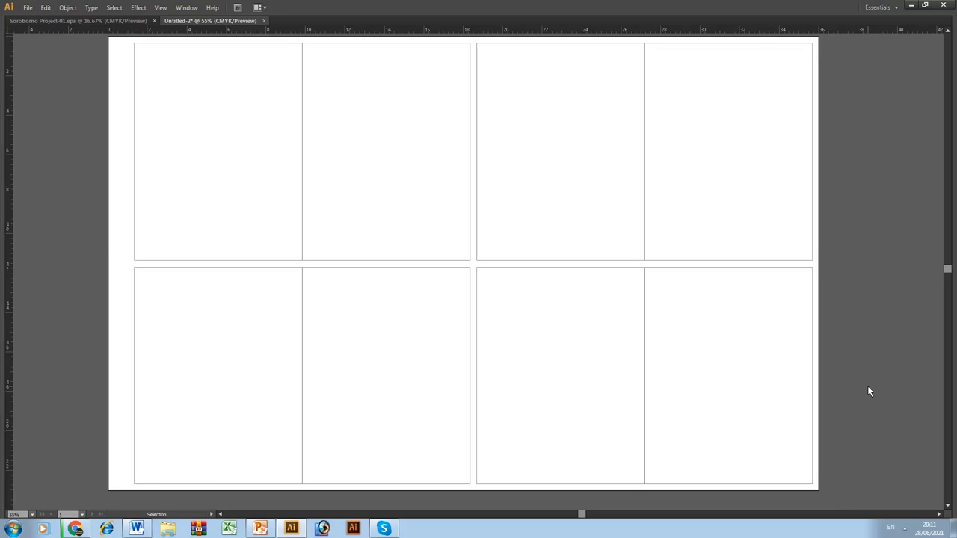
key(ctrl)
key(ctrl+0)
key(Tab)
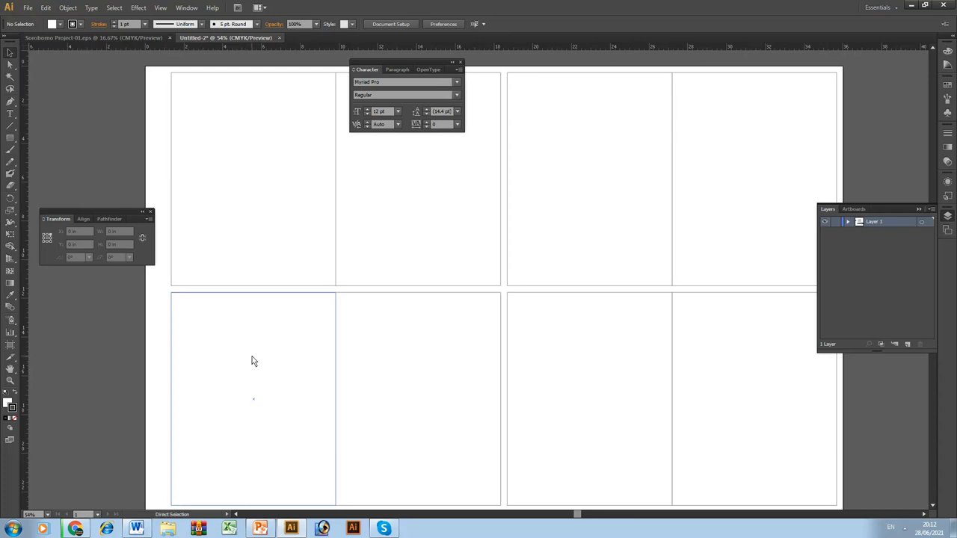
key(ctrl+minus)
mouse_move(704, 384)
mouse_down()
mouse_move(315, 258)
mouse_move(755, 354)
mouse_move(363, 327)
mouse_up()
Step: Rotate a page rectangle a quarter turn and copy it around, then undo the extra copies
key(r)
mouse_move(327, 299)
mouse_down()
mouse_move(533, 305)
mouse_move(442, 348)
mouse_up()
key(v)
mouse_move(360, 362)
mouse_down()
mouse_move(328, 374)
mouse_move(641, 391)
mouse_up()
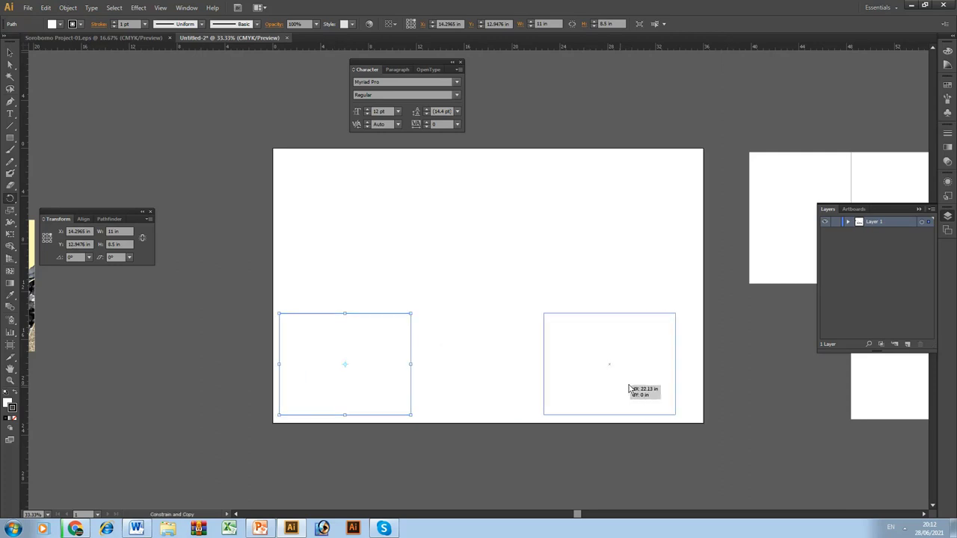
drag(628, 349, 622, 231)
drag(612, 232, 338, 232)
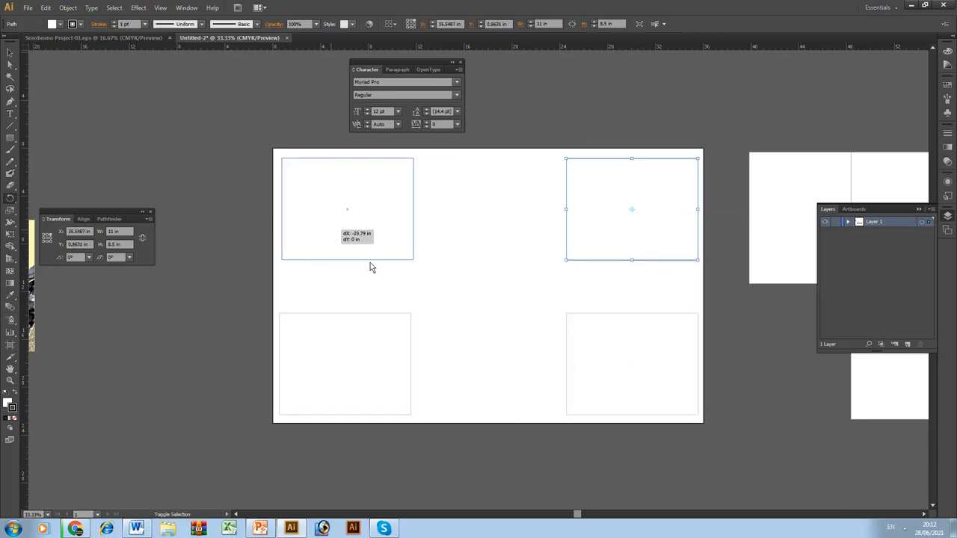
key(ctrl+z)
key(ctrl+z)
key(ctrl+z)
key(ctrl+z)
key(ctrl+z)
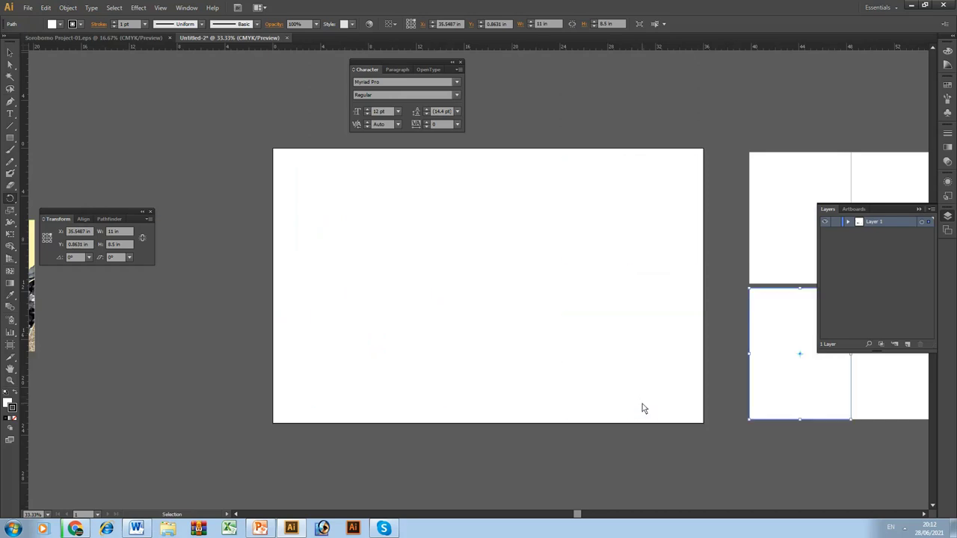
Step: Deselect everything and fit the two rows of four pages in view
click(10, 65)
click(191, 140)
key(ctrl+0)
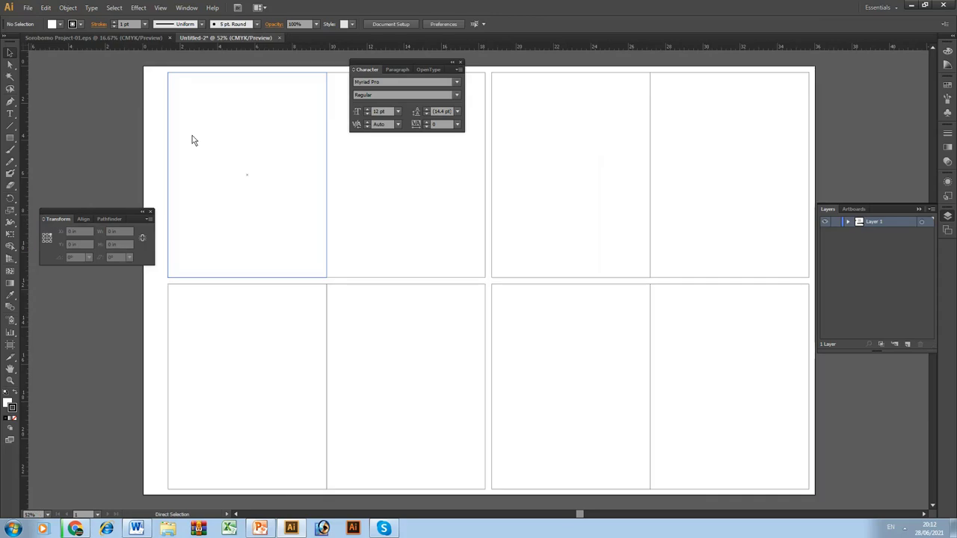
key(ctrl+1)
key(ctrl+0)
key(Tab)
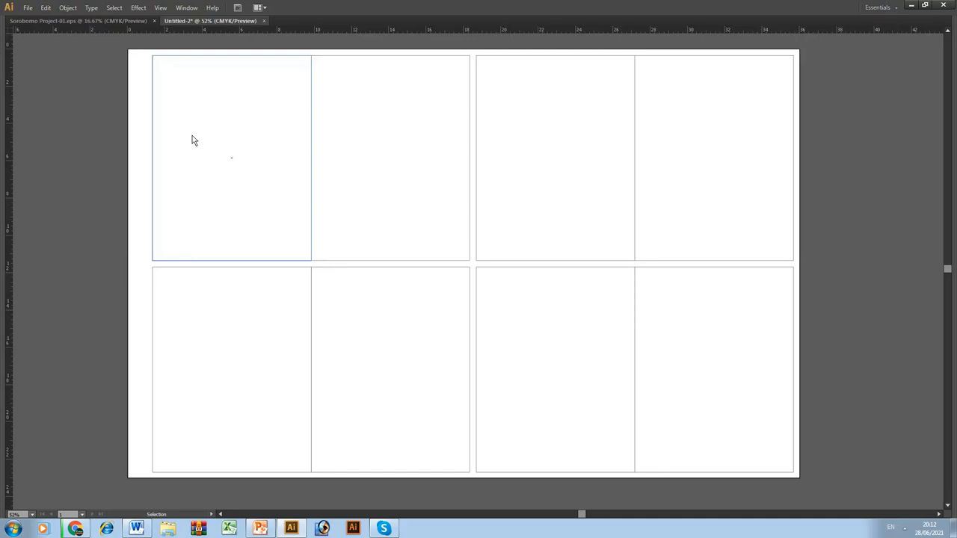
drag(139, 195, 876, 329)
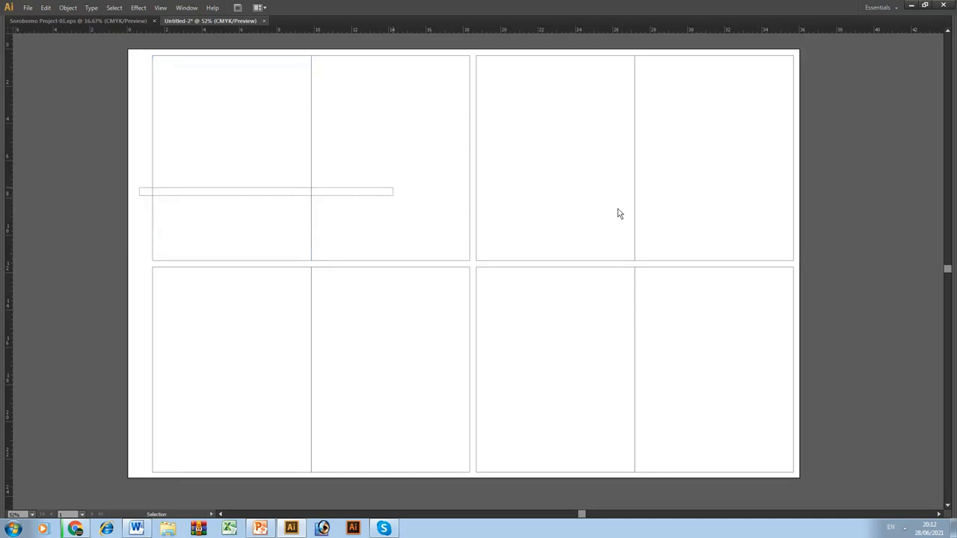
key(ctrl+alt+p)
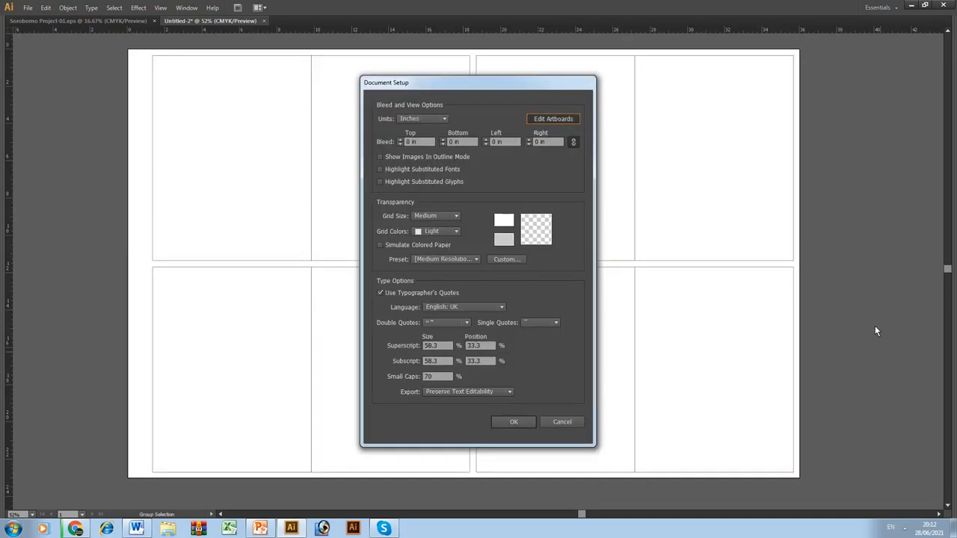
key(Escape)
key(shift+o)
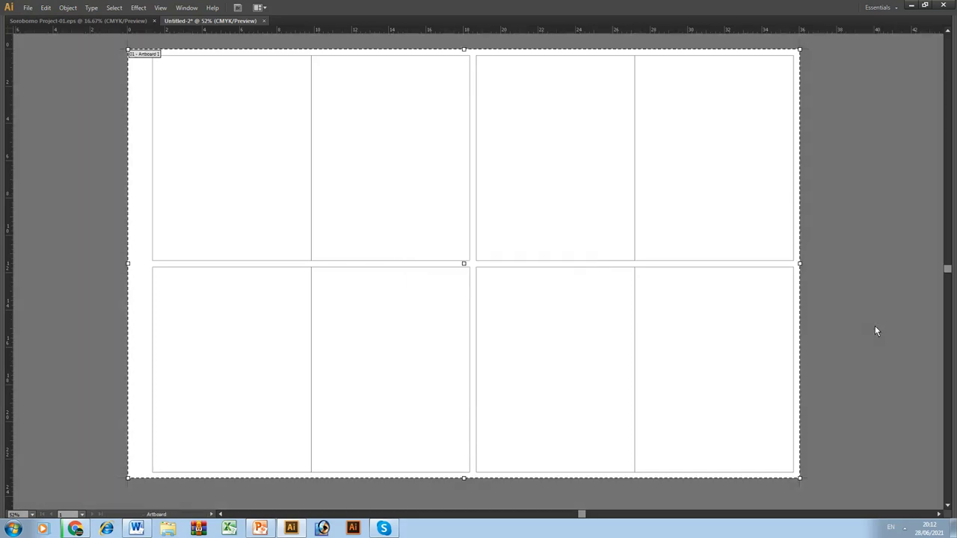
key(Return)
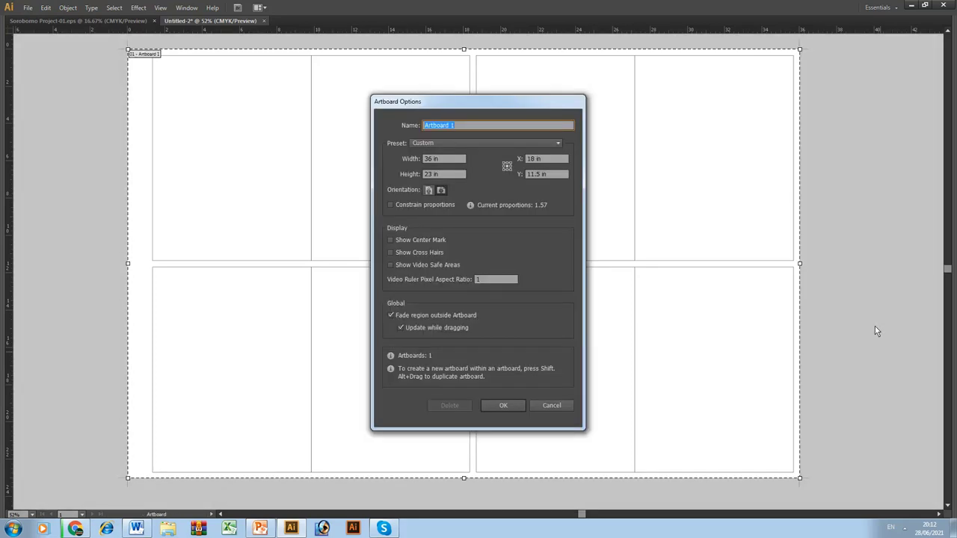
click(550, 406)
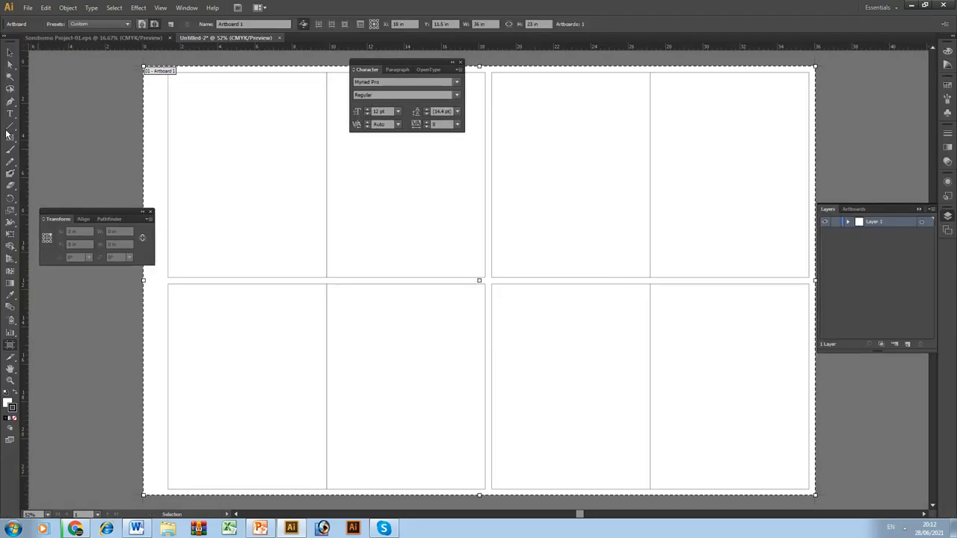
key(Tab)
mouse_move(85, 132)
mouse_down()
mouse_move(771, 367)
mouse_move(901, 374)
mouse_up()
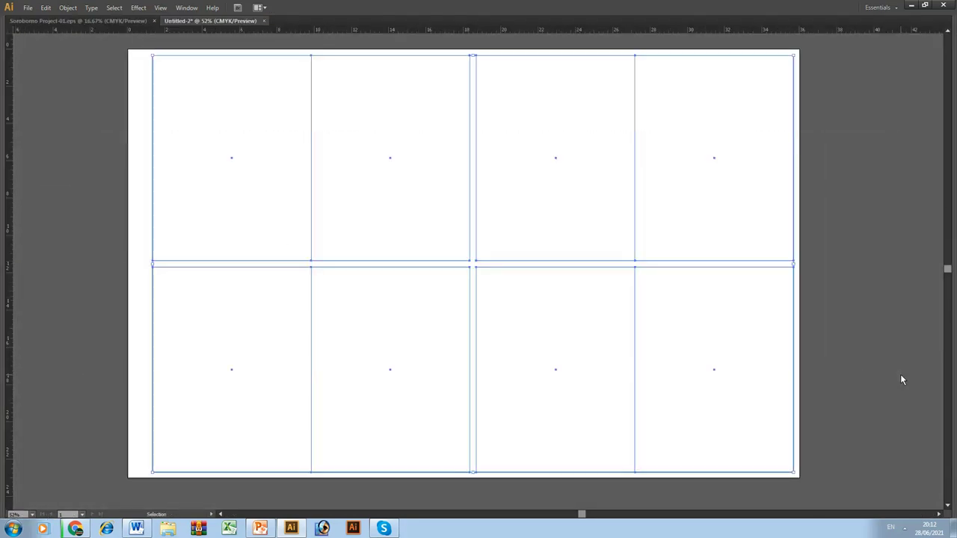
key(Delete)
key(ctrl+0)
key(ctrl+z)
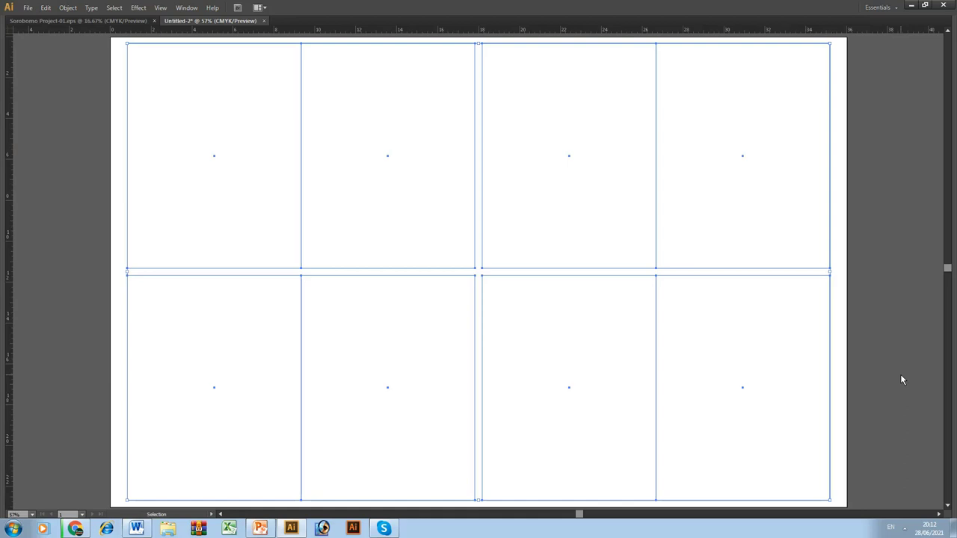
key(Tab)
Step: Add a page number below the sheet and Alt-drag a copy under the right-hand page
key(ctrl+0)
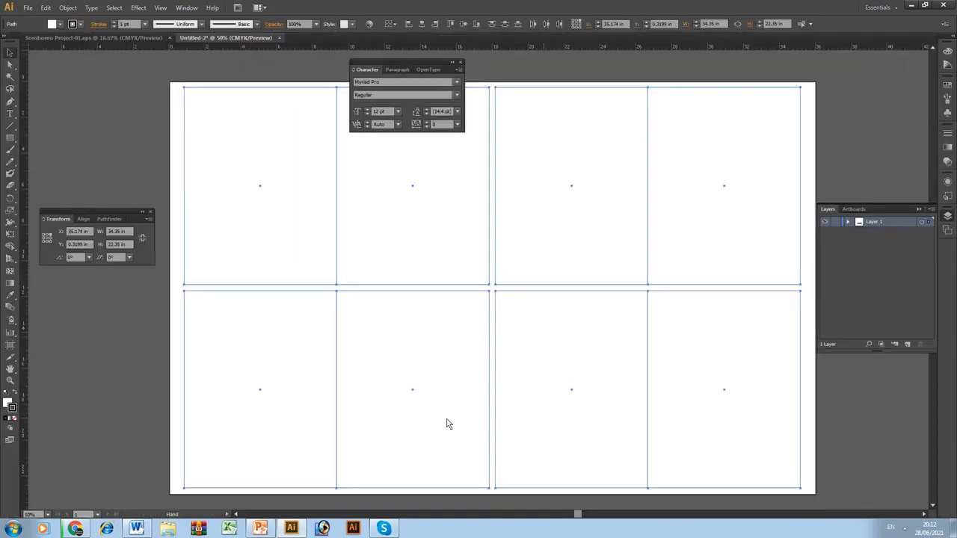
drag(447, 424, 439, 386)
key(Tab)
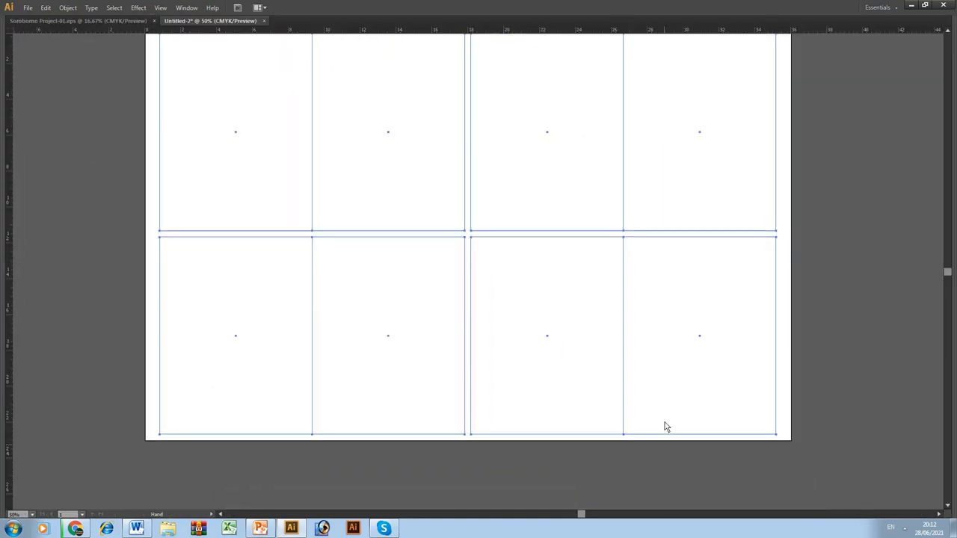
drag(665, 426, 655, 353)
click(685, 401)
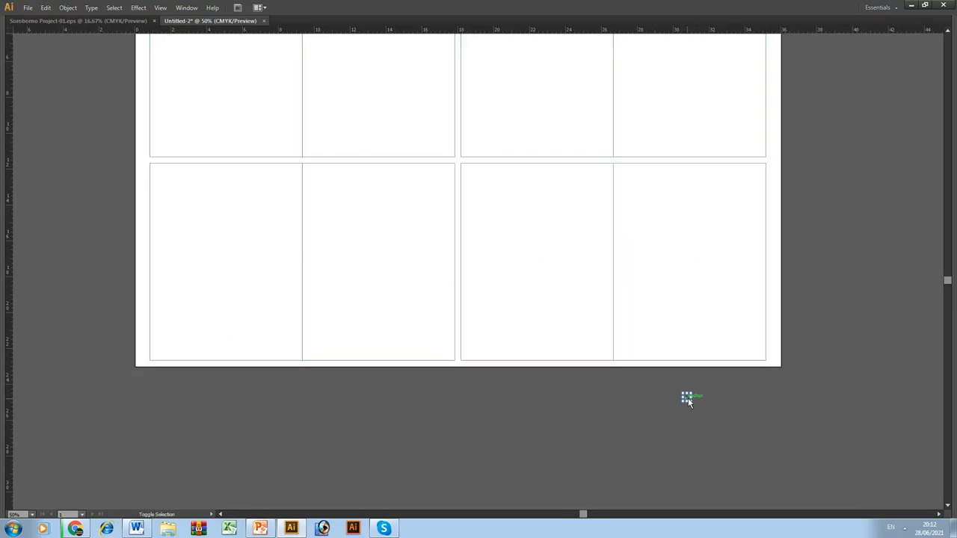
mouse_move(689, 397)
mouse_down()
mouse_move(719, 397)
mouse_move(212, 379)
mouse_up()
mouse_move(211, 415)
mouse_down()
mouse_move(722, 430)
mouse_move(698, 413)
mouse_up()
click(721, 432)
Step: Copy the 2 and 1 labels above the sheet, turn them upside down, and renumber them 3 and 4
key(ctrl+minus)
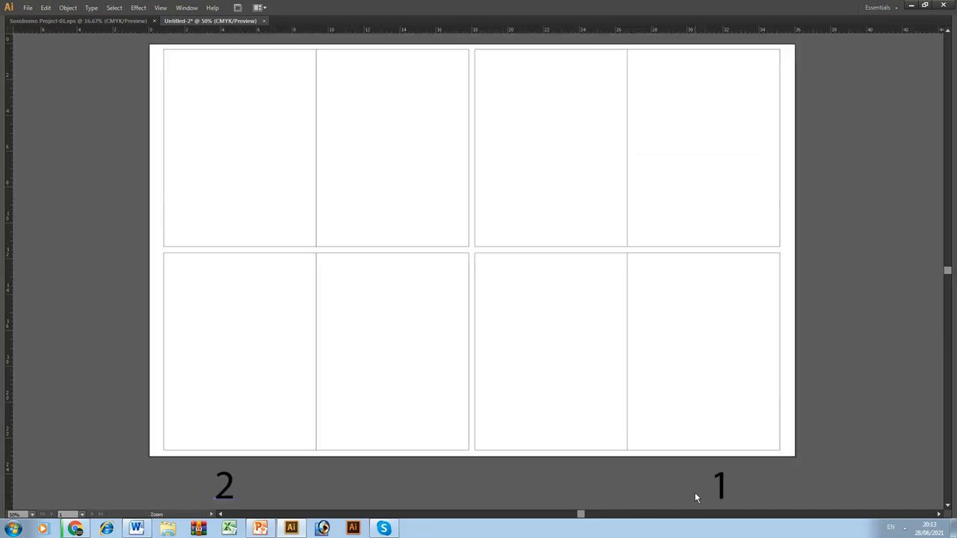
drag(639, 424, 590, 66)
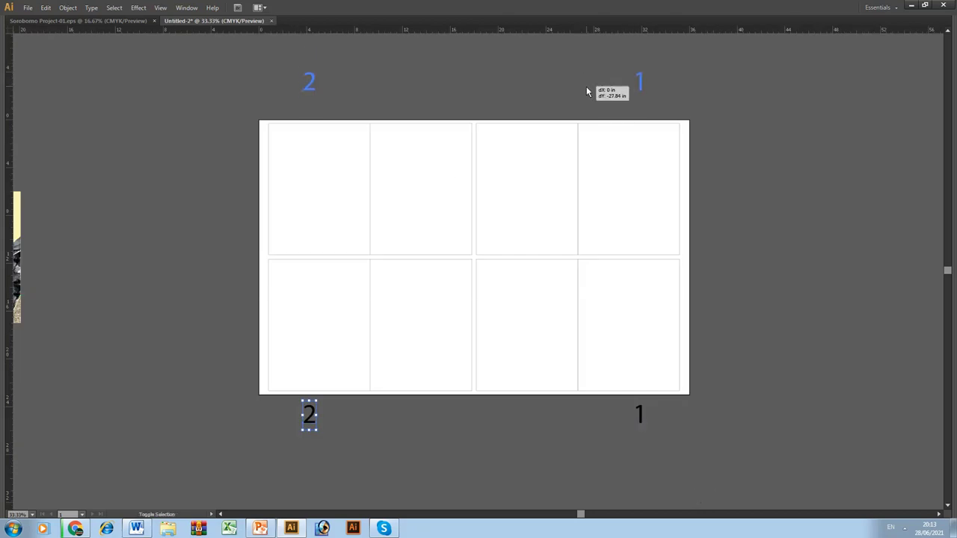
scroll(356, 318, up, 5)
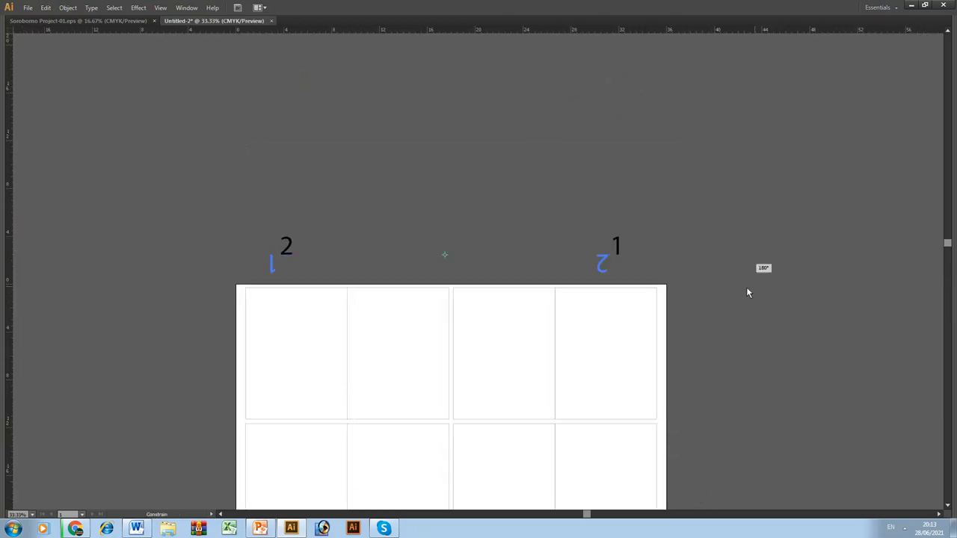
drag(194, 260, 747, 287)
drag(274, 273, 288, 265)
key(Tab)
key(t)
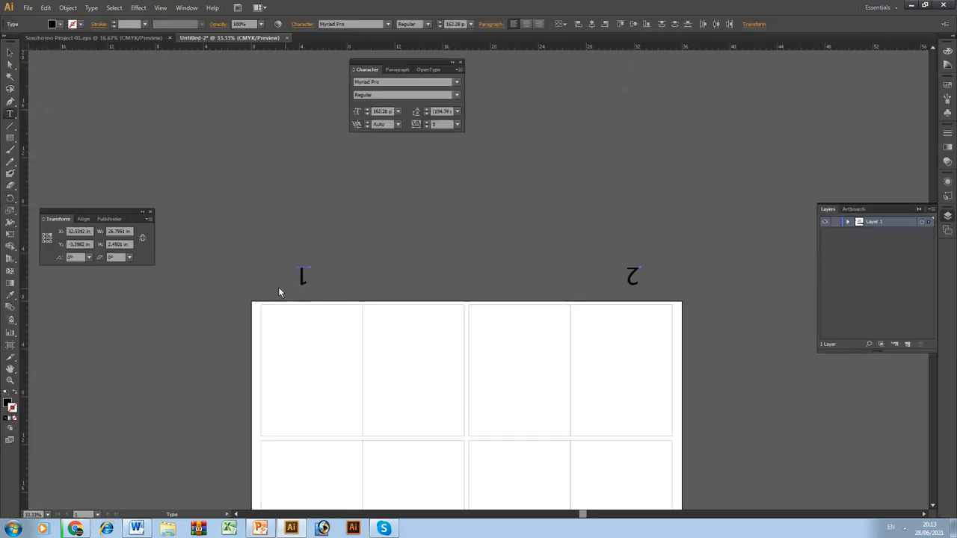
double_click(299, 275)
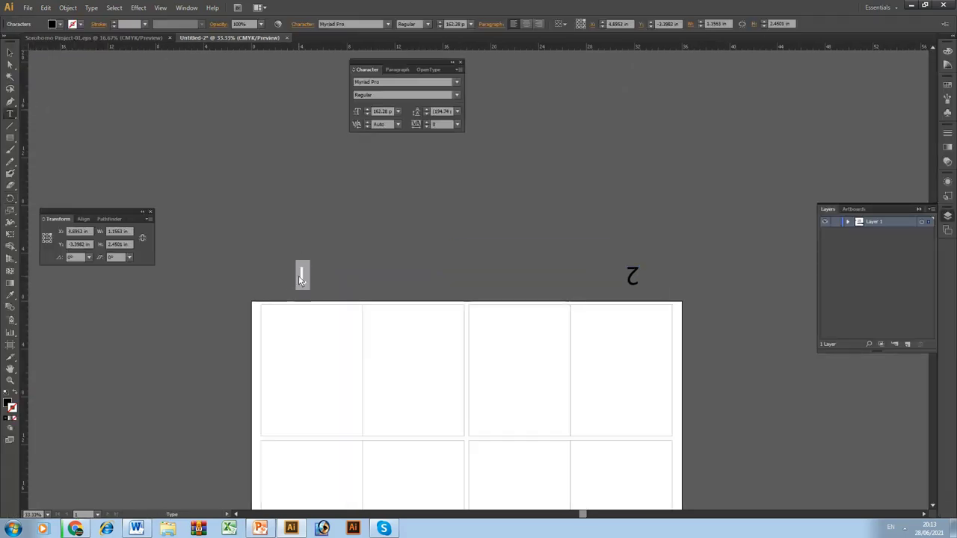
text(3)
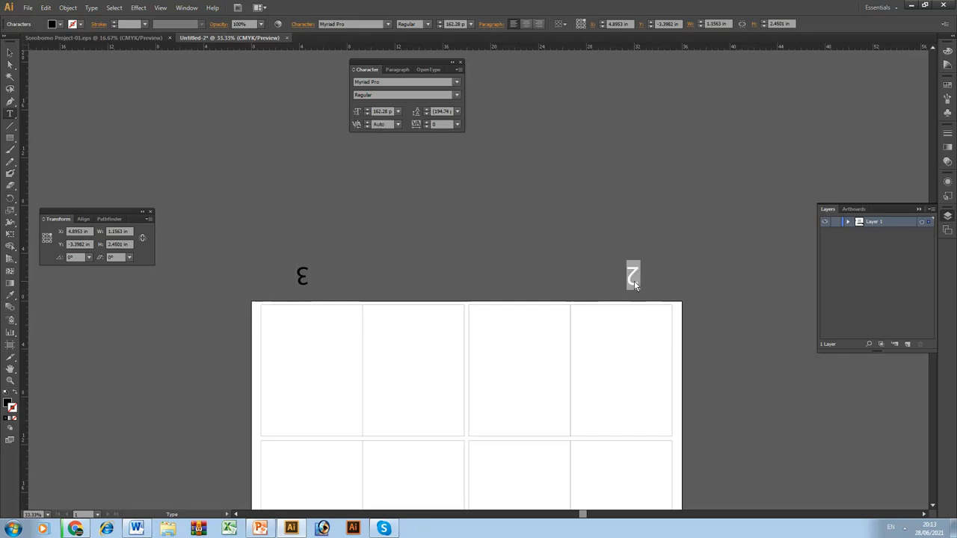
text(4)
key(Escape)
Step: Add two more upside-down copies leftward along the top, numbered 5 and 6
drag(634, 280, 518, 278)
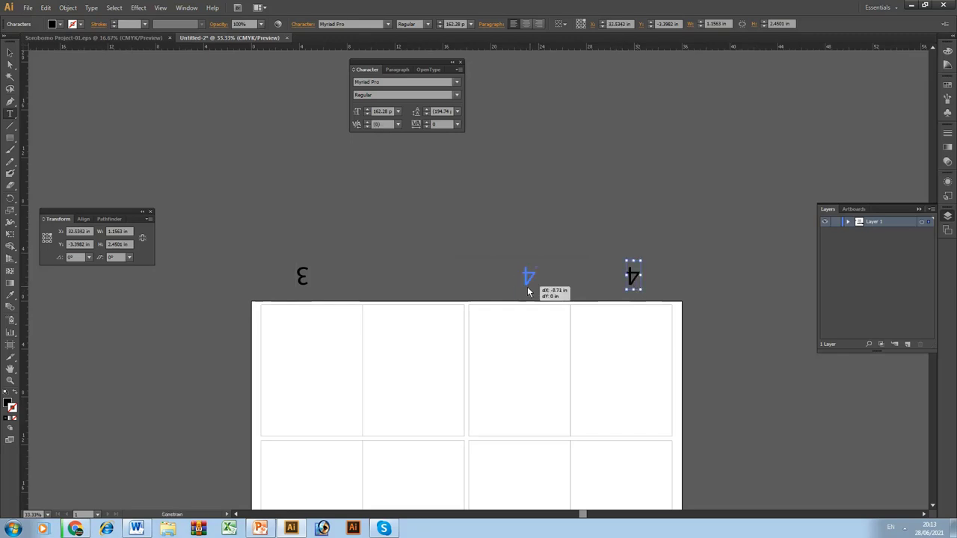
double_click(518, 279)
text(5)
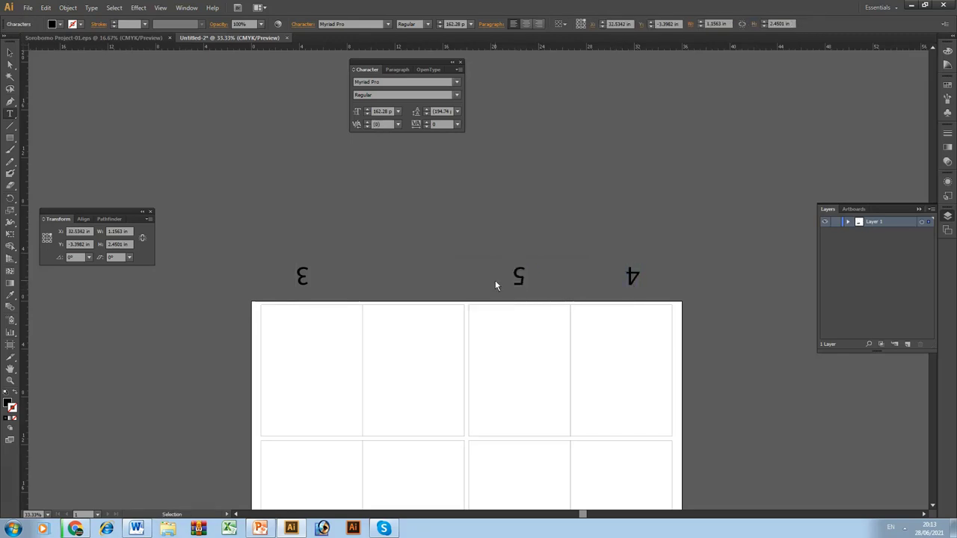
key(Escape)
mouse_move(518, 281)
mouse_down()
mouse_move(430, 289)
mouse_move(413, 280)
mouse_up()
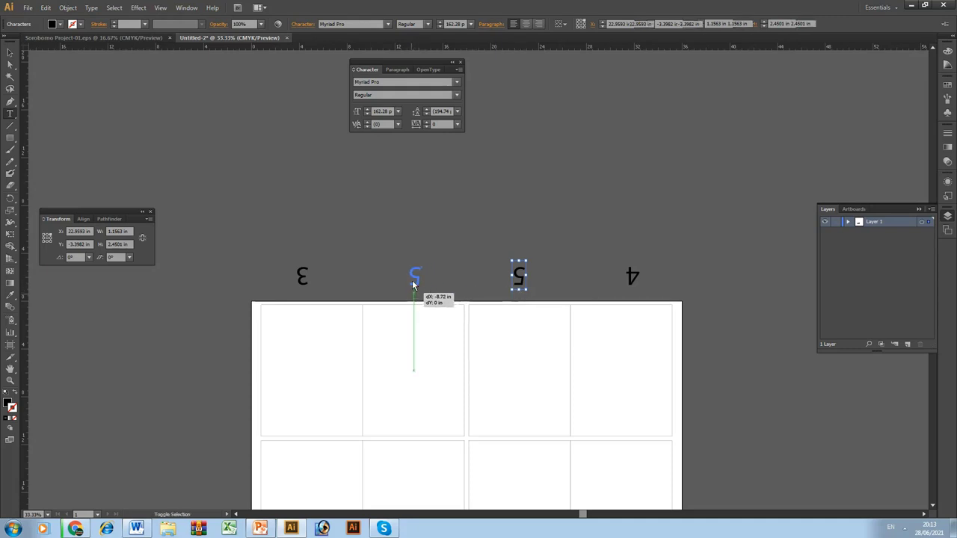
double_click(415, 278)
text(6)
key(Escape)
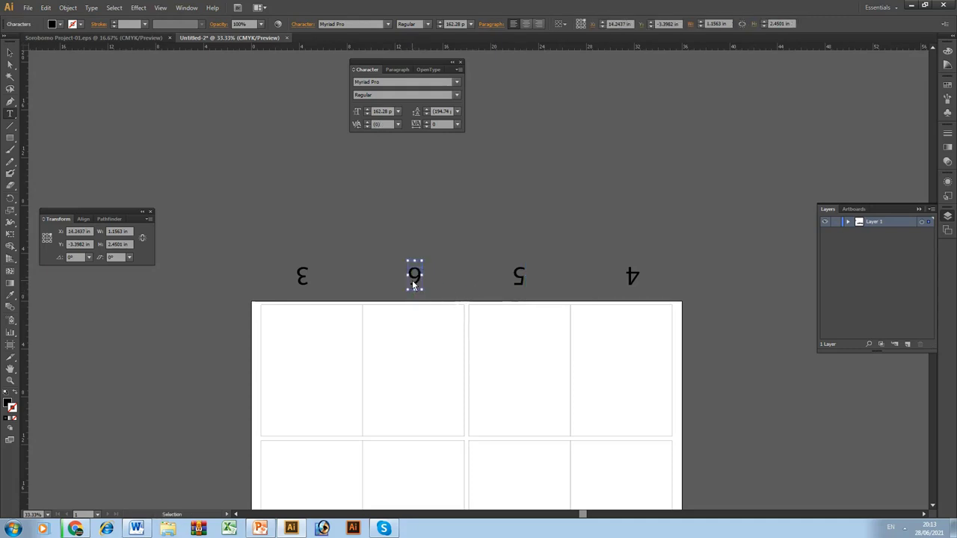
scroll(412, 280, down, 2)
scroll(495, 248, down, 1)
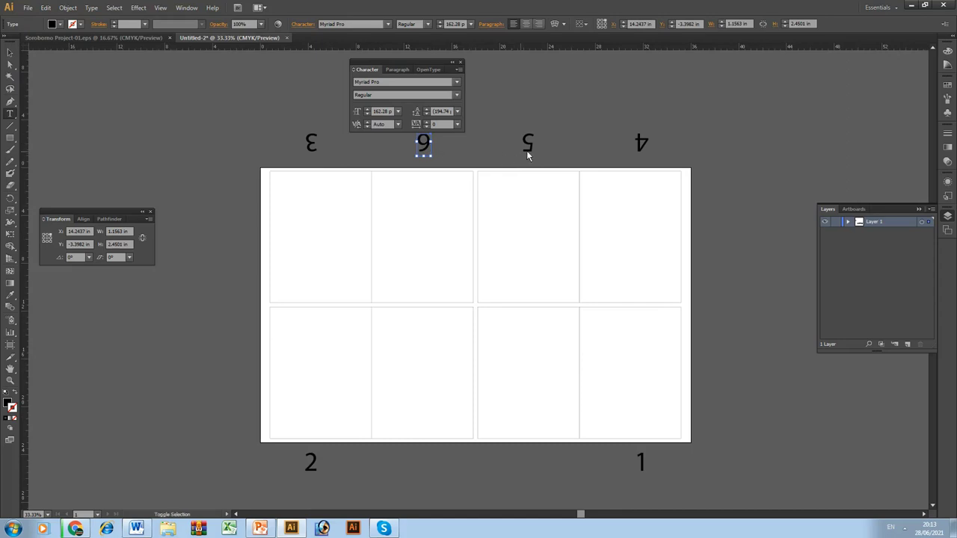
Step: Copy the 6 and 5 labels below the sheet, rotated 180° upright into the bottom row
shift+click(528, 146)
drag(527, 145, 533, 468)
click(399, 453)
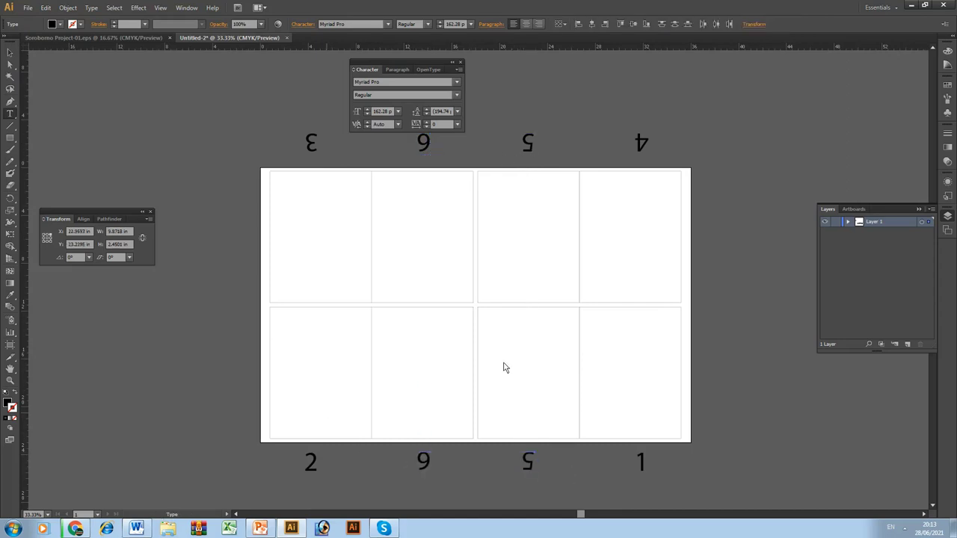
key(r)
mouse_move(505, 368)
mouse_down()
mouse_move(580, 462)
mouse_move(570, 469)
mouse_up()
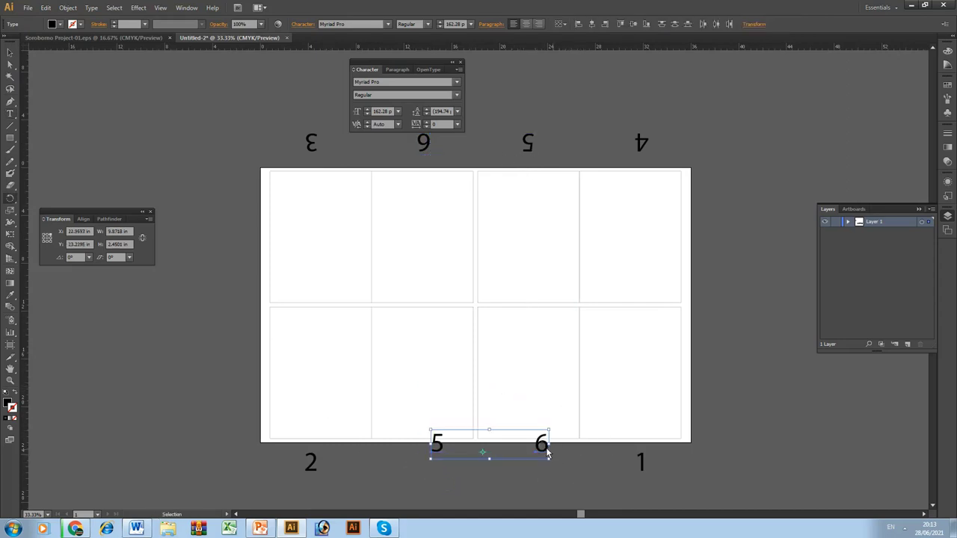
key(v)
drag(479, 446, 458, 468)
key(r)
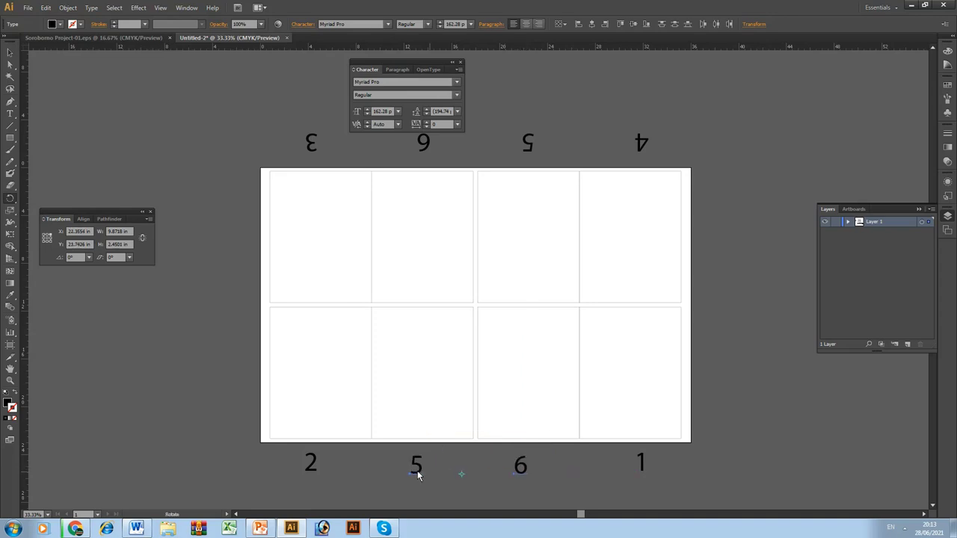
Step: Renumber the bottom copies as 7 and 8 and zoom out to view the whole layout
key(t)
double_click(417, 465)
text(7)
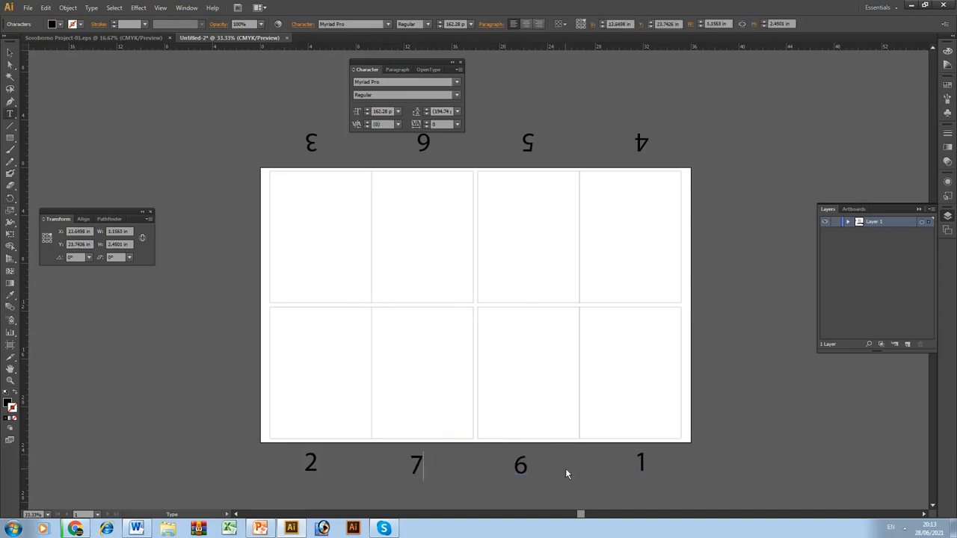
double_click(519, 474)
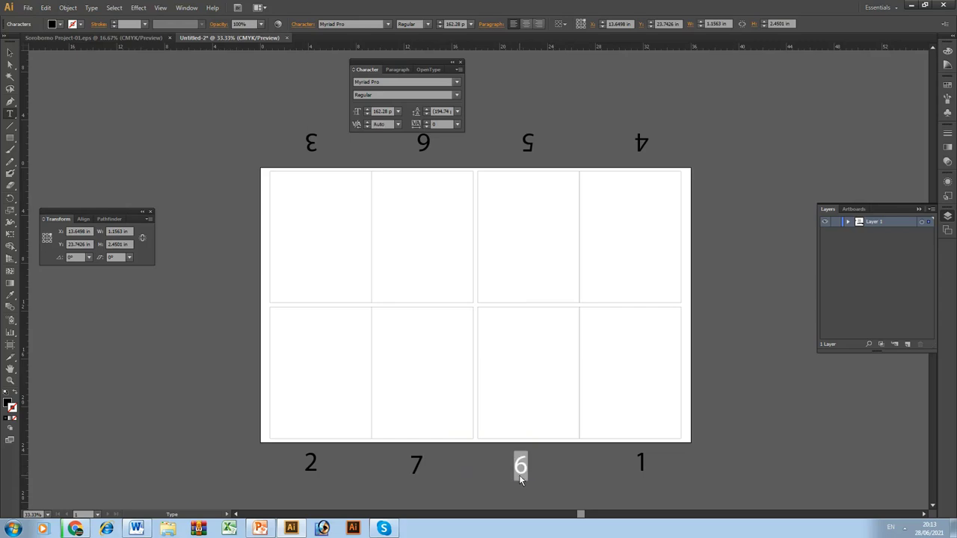
text(8)
ctrl+click(587, 478)
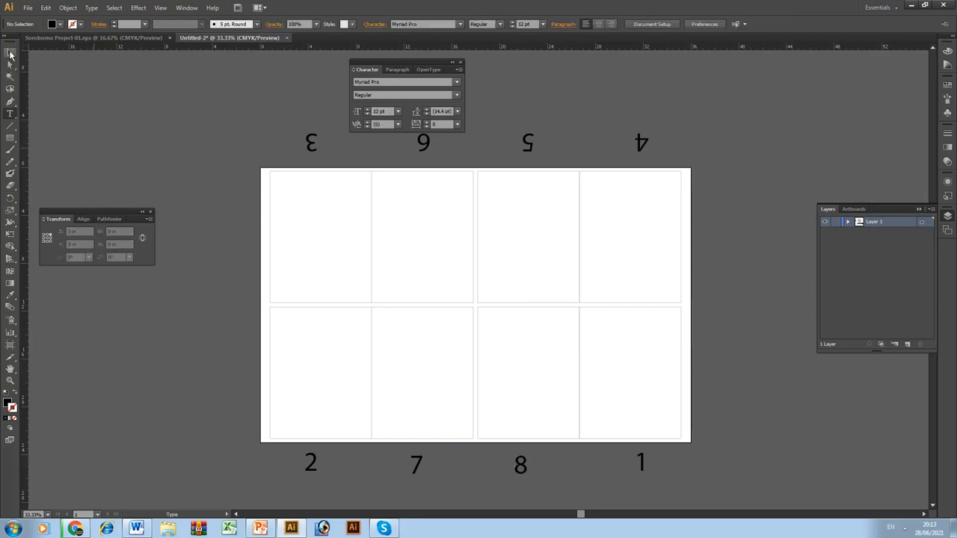
key(Tab)
key(ctrl+0)
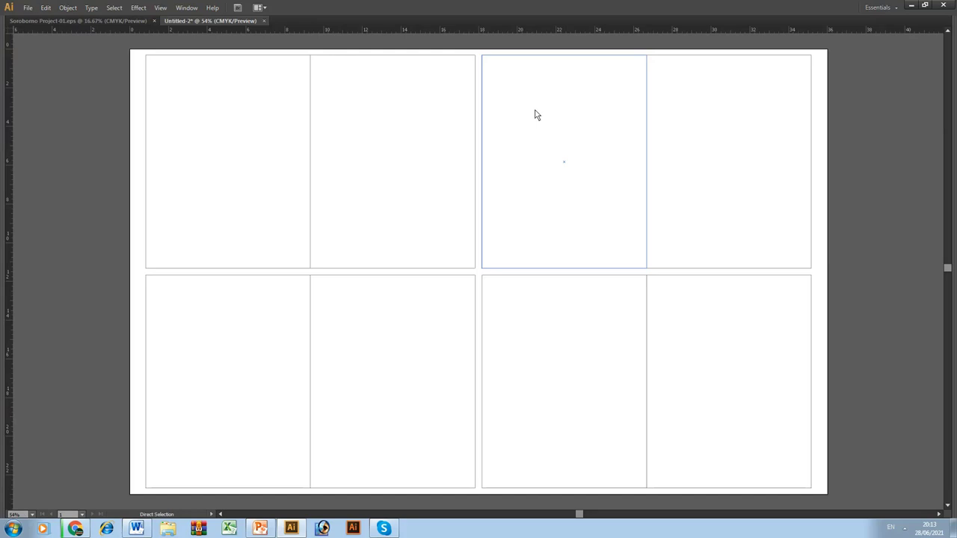
key(ctrl+minus)
key(ctrl+minus)
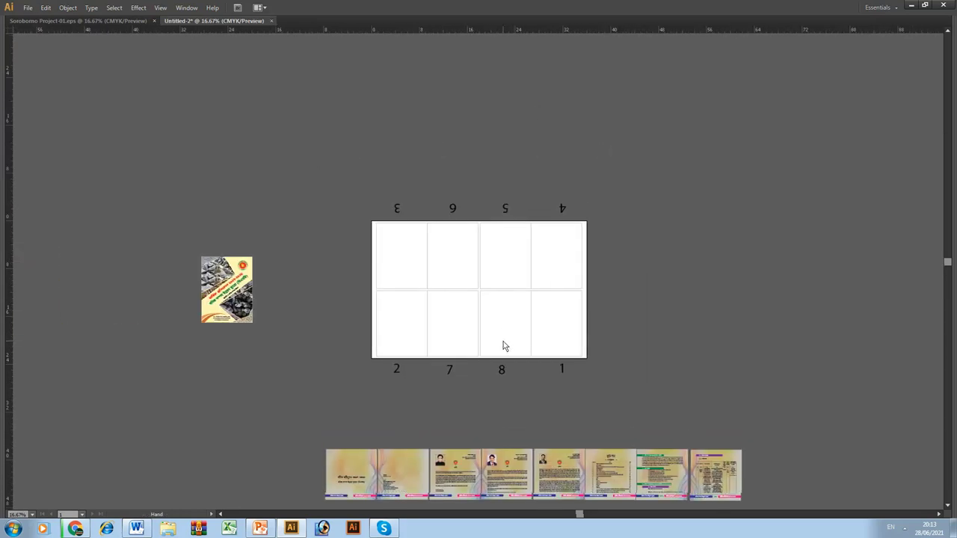
drag(348, 214, 726, 425)
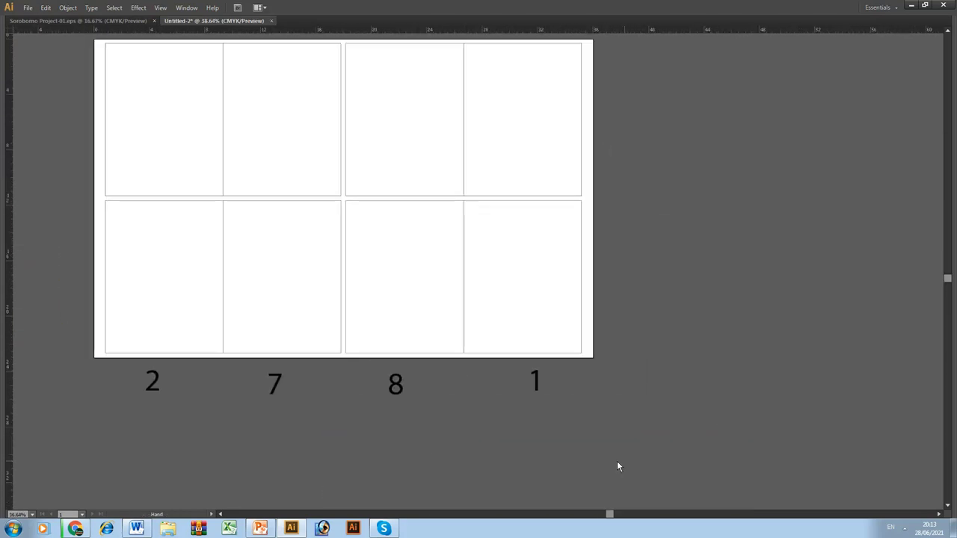
scroll(435, 453, left, 2)
scroll(435, 453, left, 1)
key(ctrl+minus)
key(ctrl+minus)
key(ctrl+minus)
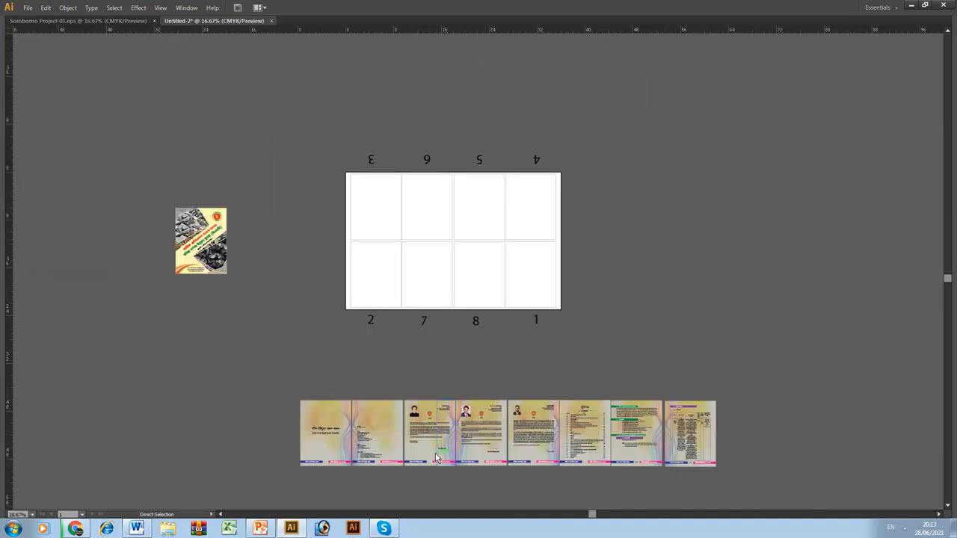
Step: Align the first brochure page into the page 1 cell
drag(338, 477, 348, 487)
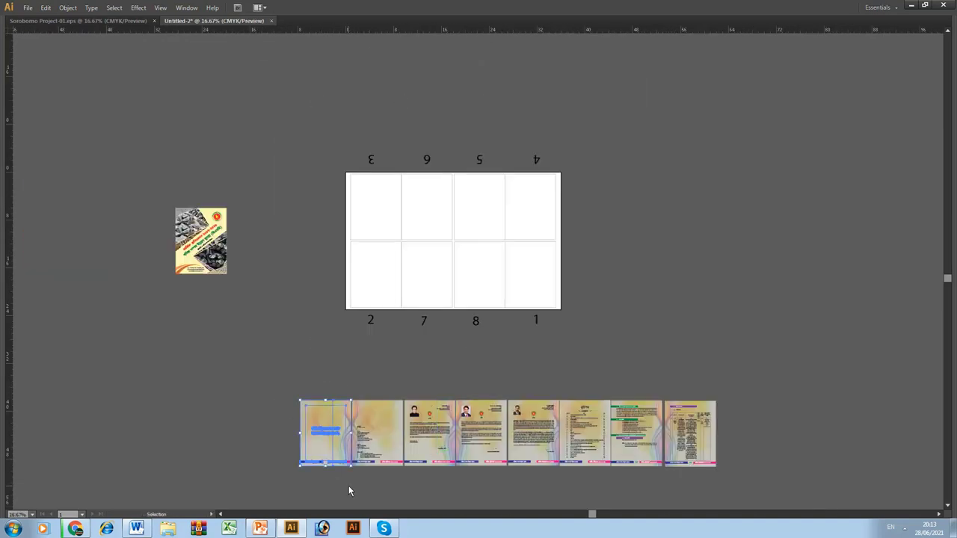
mouse_move(314, 456)
mouse_down()
mouse_move(518, 298)
mouse_move(598, 273)
mouse_up()
key(Tab)
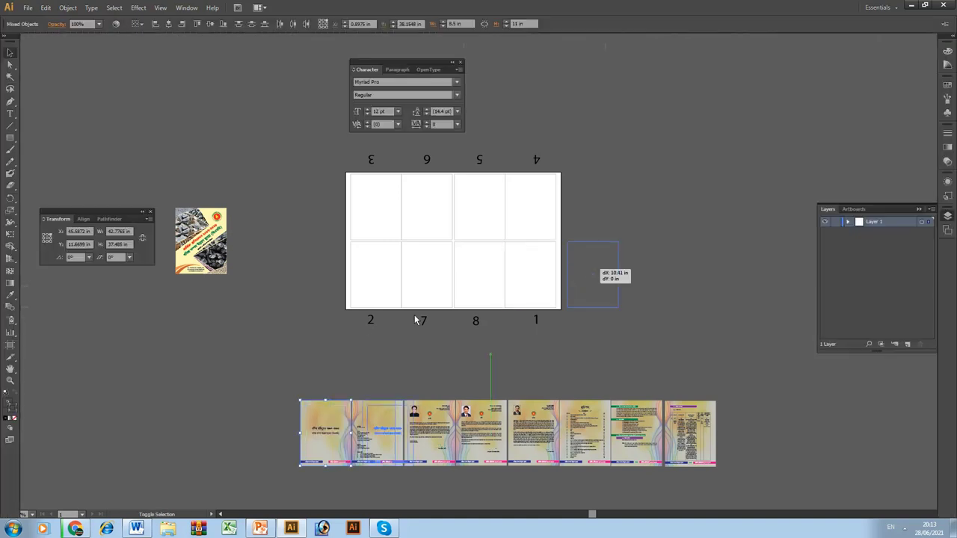
key(ctrl+z)
key(v)
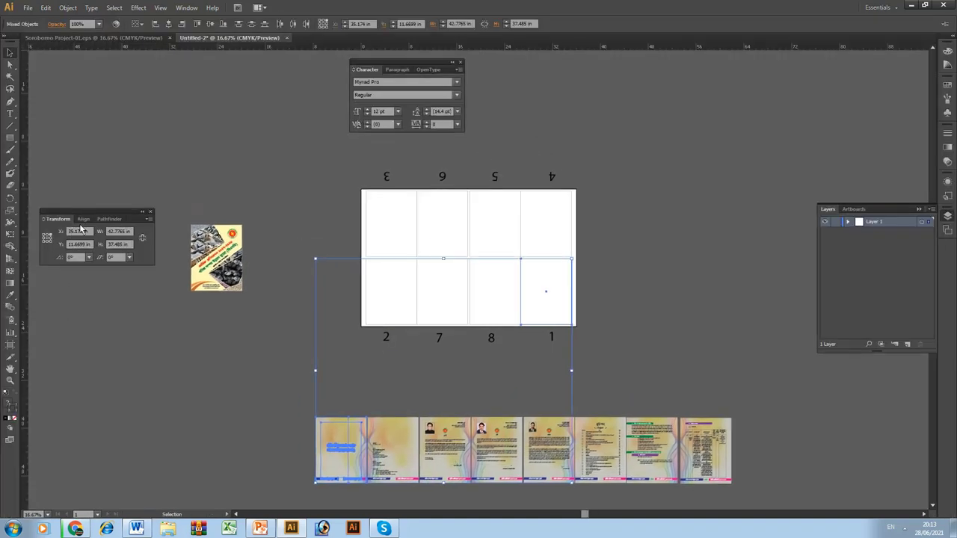
click(83, 219)
click(110, 242)
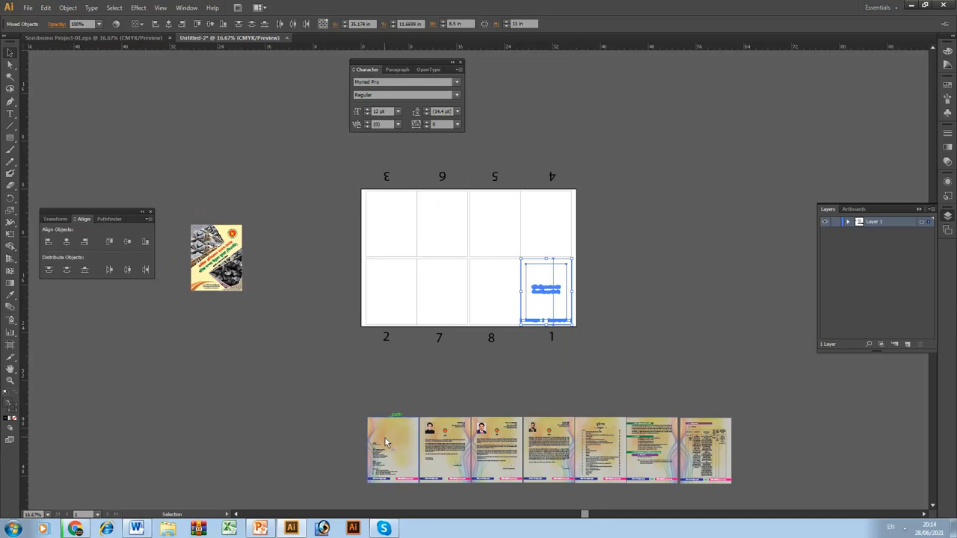
key(Delete)
Step: Set the fill of all eight cell rectangles to None
click(536, 303)
shift+click(542, 224)
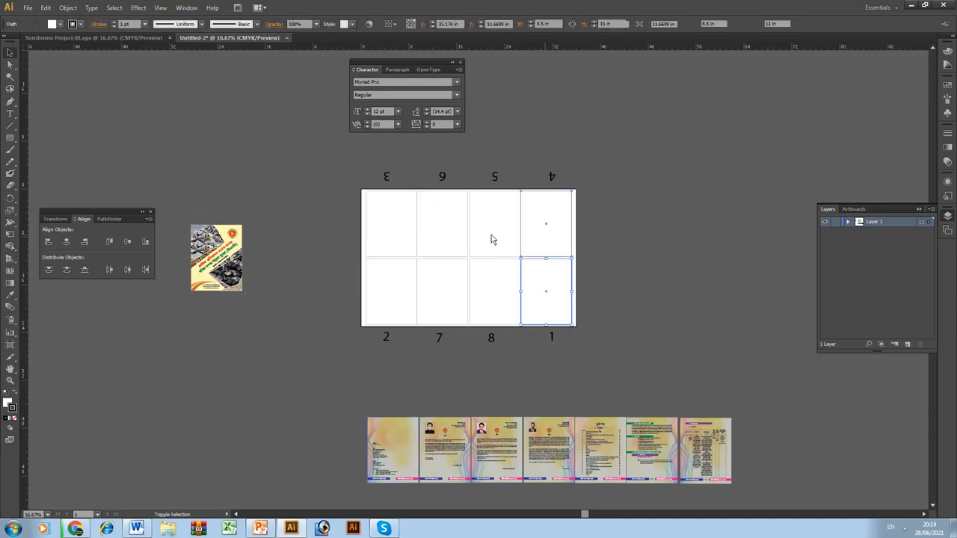
shift+click(491, 235)
shift+click(479, 299)
shift+click(444, 287)
shift+click(441, 225)
shift+click(386, 279)
shift+click(388, 251)
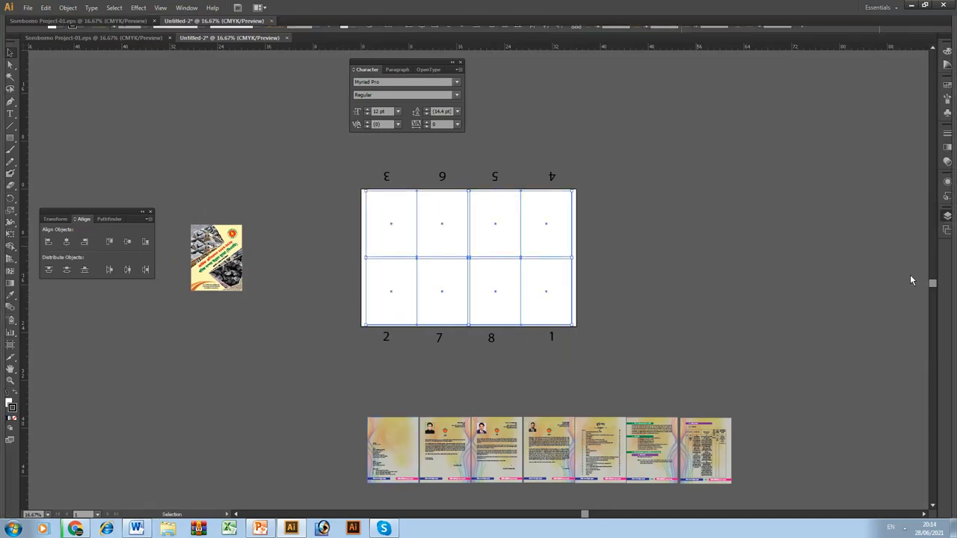
key(Tab)
key(Tab)
click(945, 50)
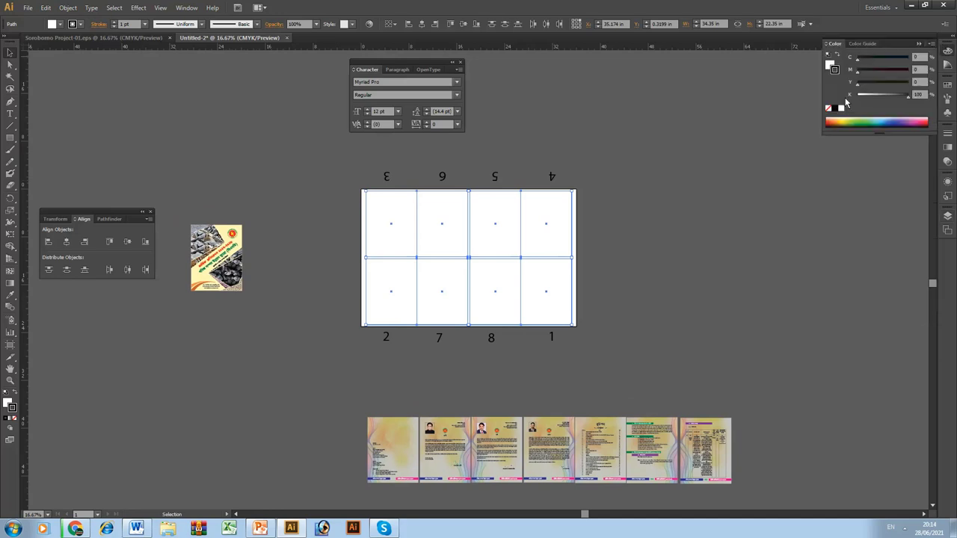
click(830, 64)
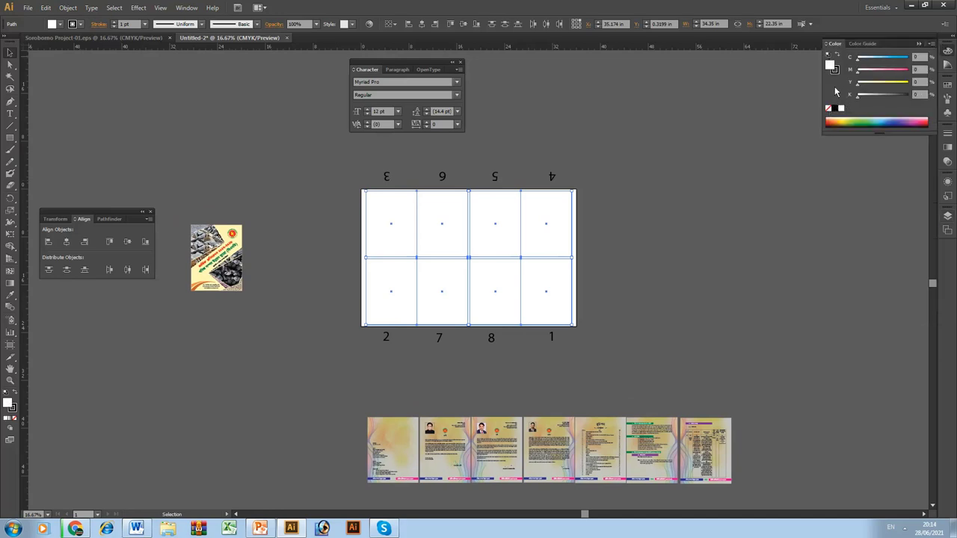
click(828, 107)
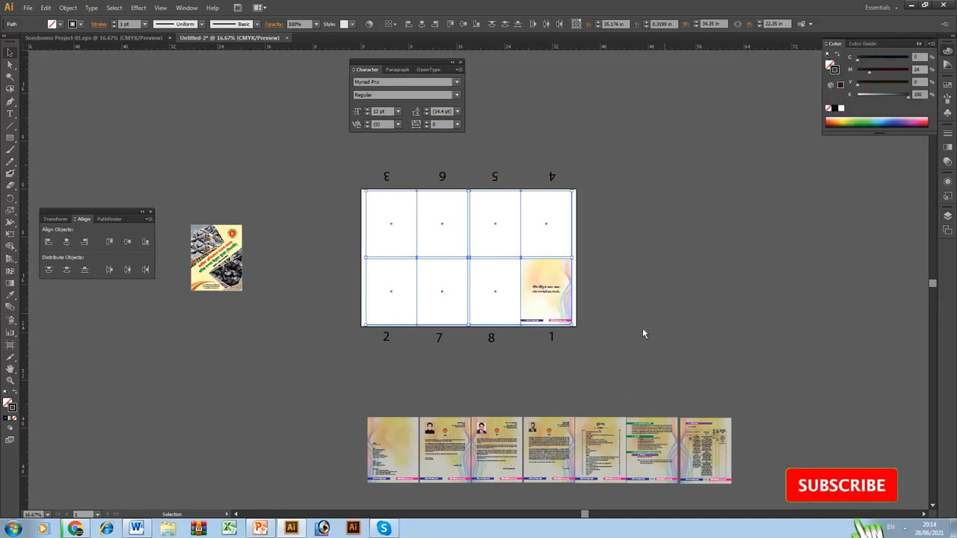
Step: Align the second brochure page into the page 2 cell
click(474, 396)
click(385, 440)
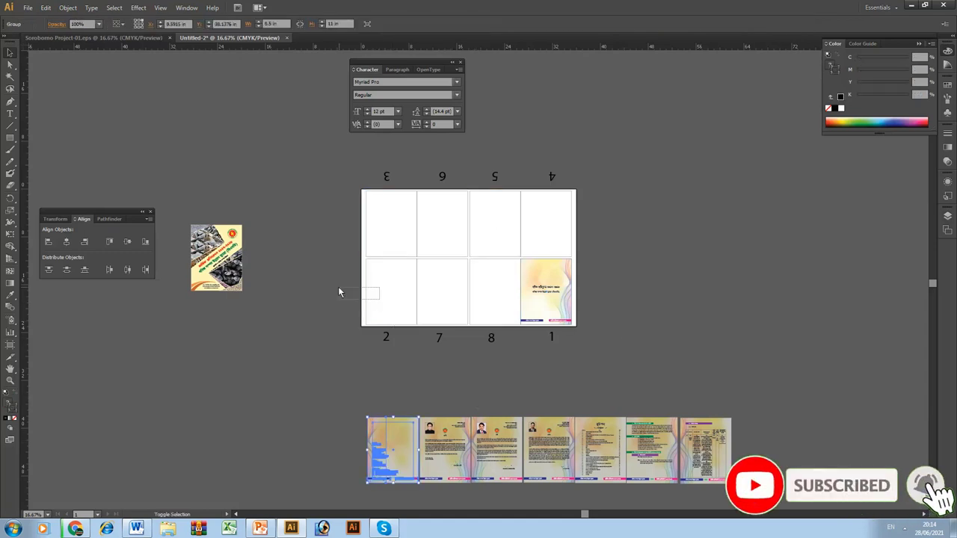
drag(339, 293, 340, 293)
click(109, 242)
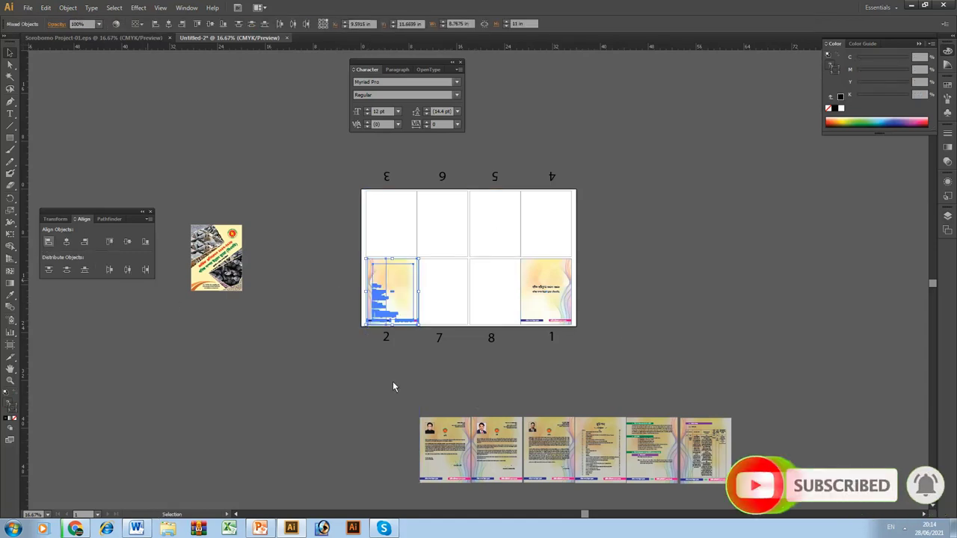
Step: Rotate the next page 180° and align it into the page 3 cell
click(383, 451)
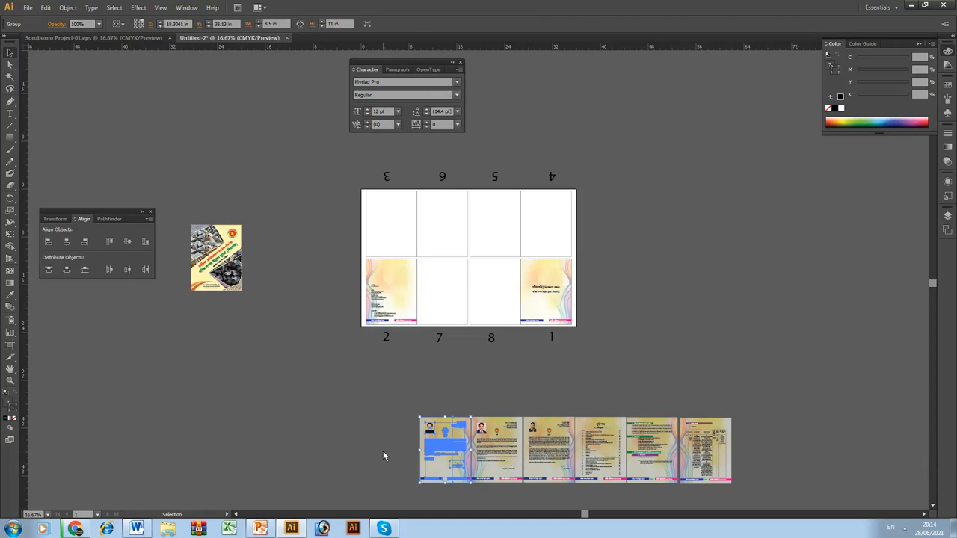
key(r)
drag(374, 399, 507, 481)
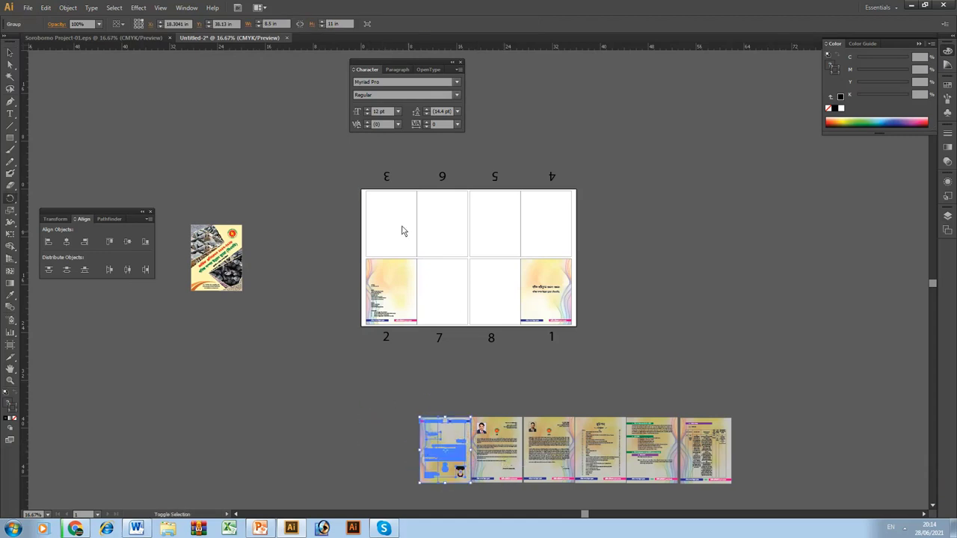
shift+click(378, 210)
click(109, 241)
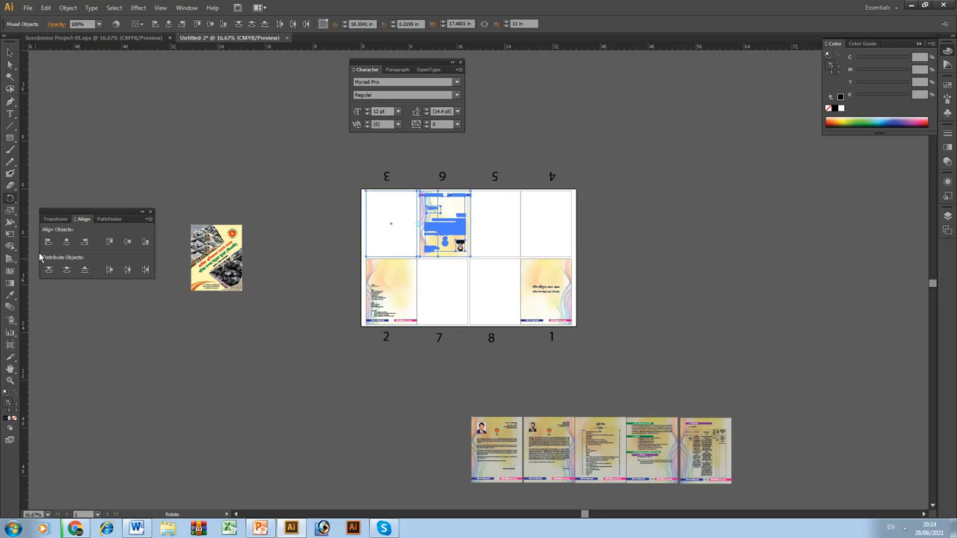
click(494, 434)
Step: Rotate the following page 180° and align it into the page 4 cell
drag(382, 411, 550, 458)
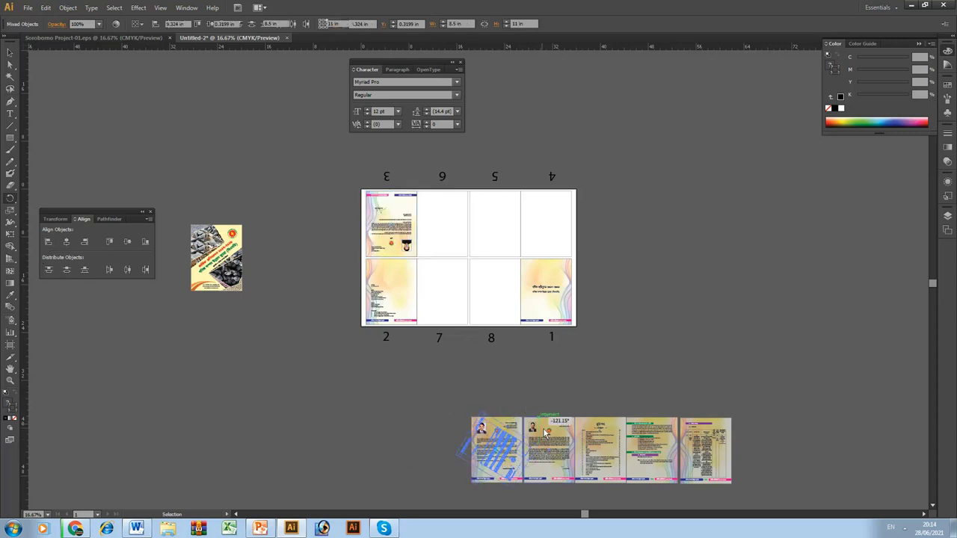
shift+click(562, 230)
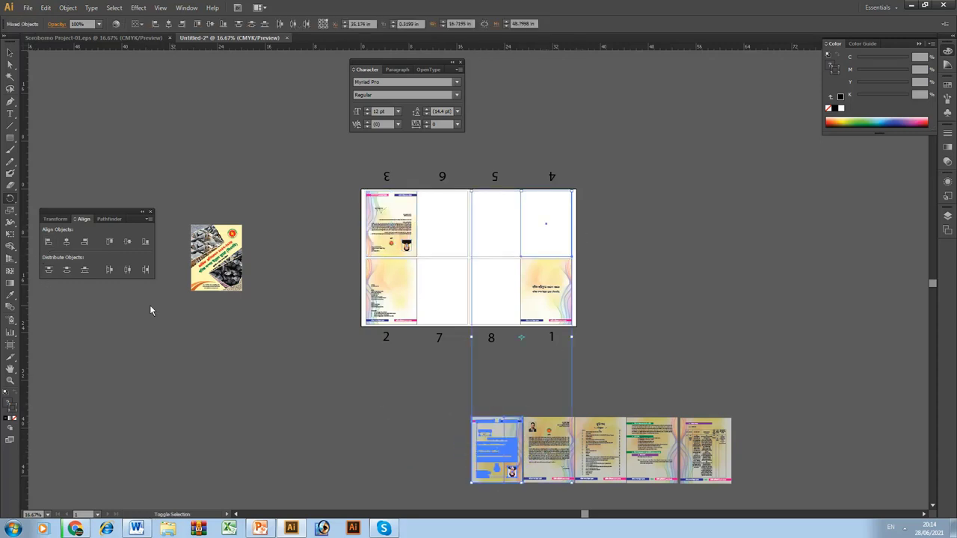
click(108, 242)
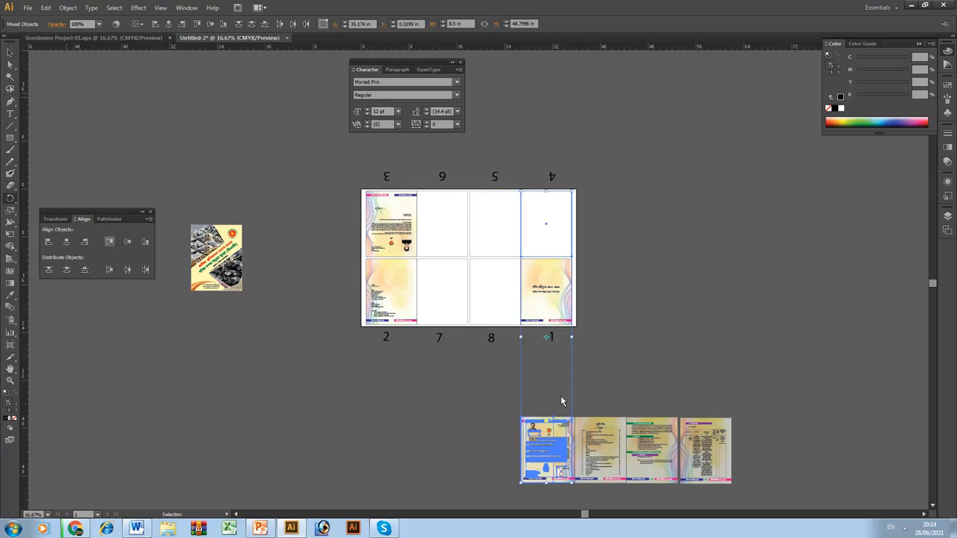
click(624, 367)
click(548, 436)
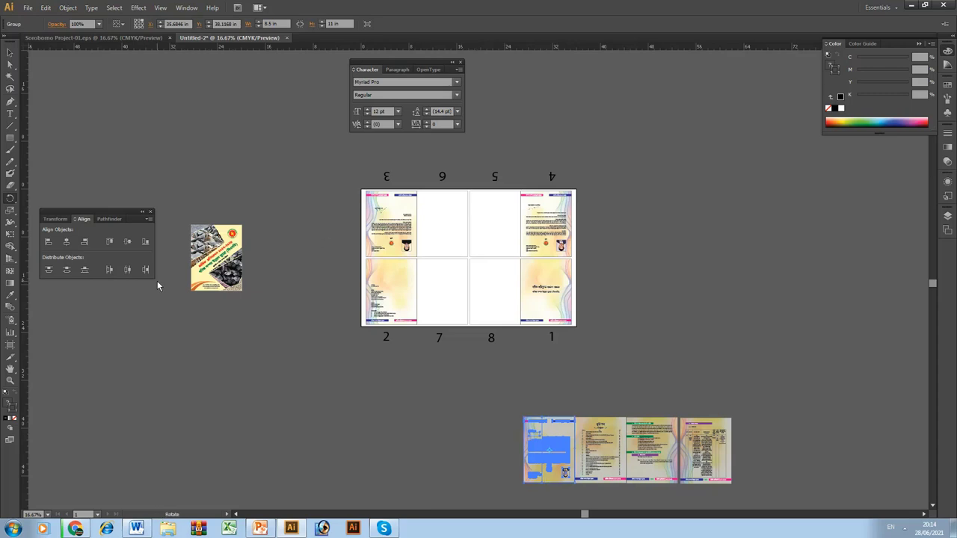
Step: Align pages into the page 5 and page 6 cells in the top row
shift+click(471, 196)
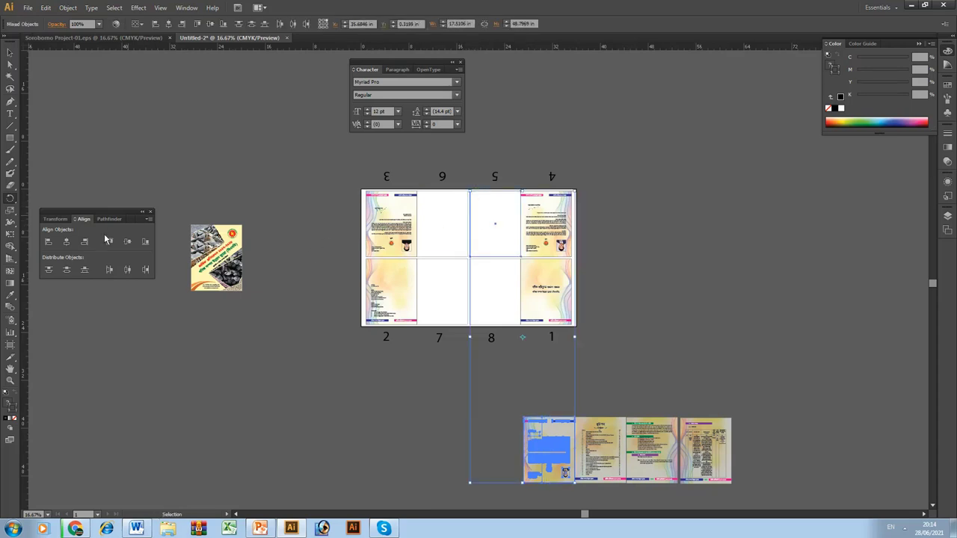
click(48, 242)
click(598, 471)
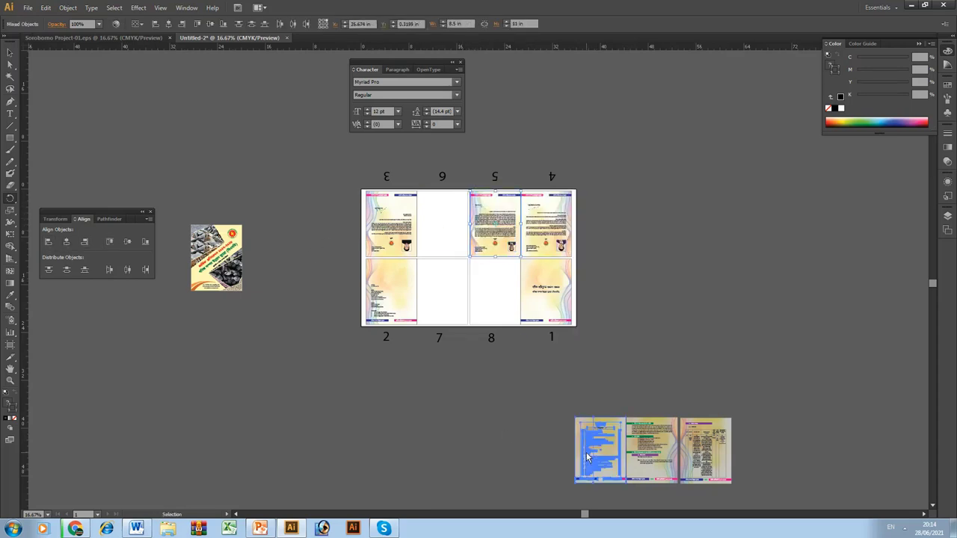
shift+click(442, 224)
click(48, 242)
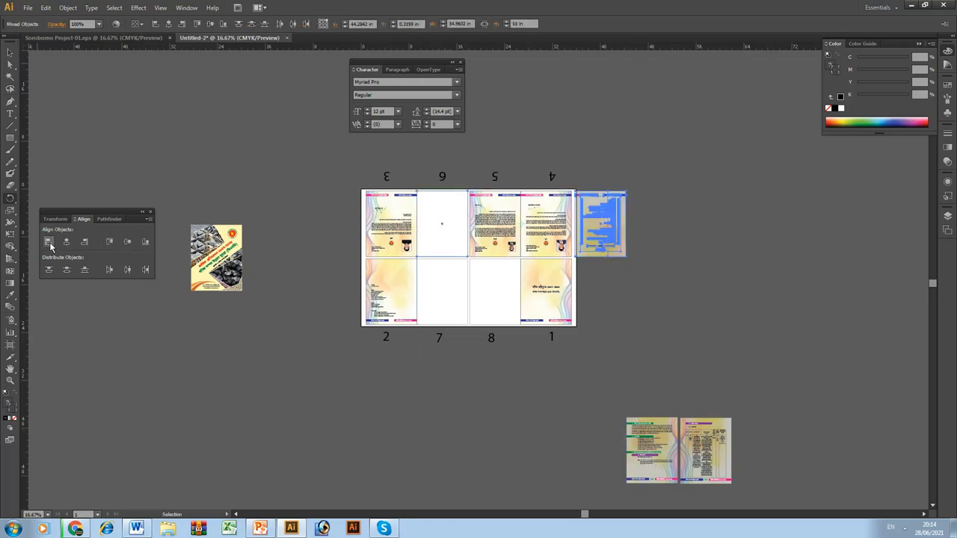
click(670, 430)
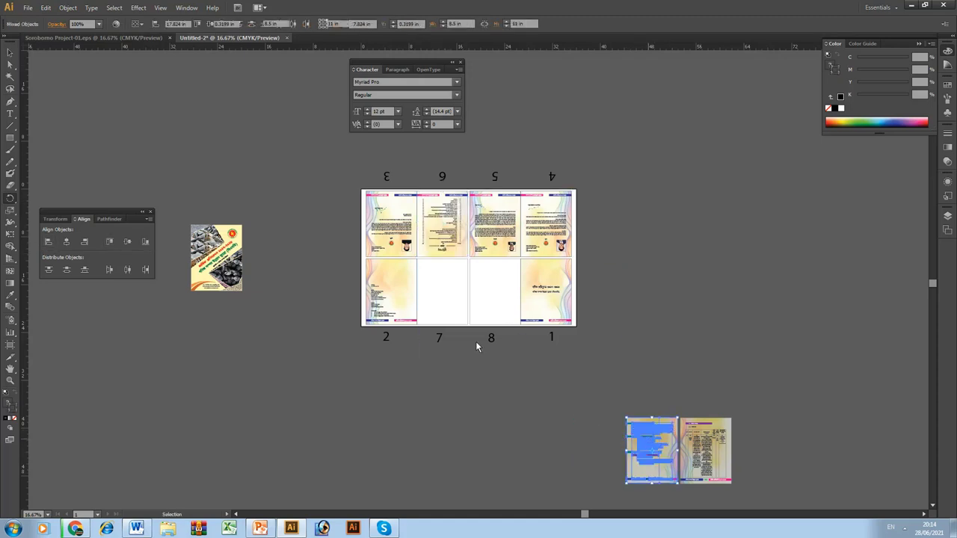
Step: Align the last two pages into the page 7 and page 8 cells
shift+click(439, 278)
click(49, 242)
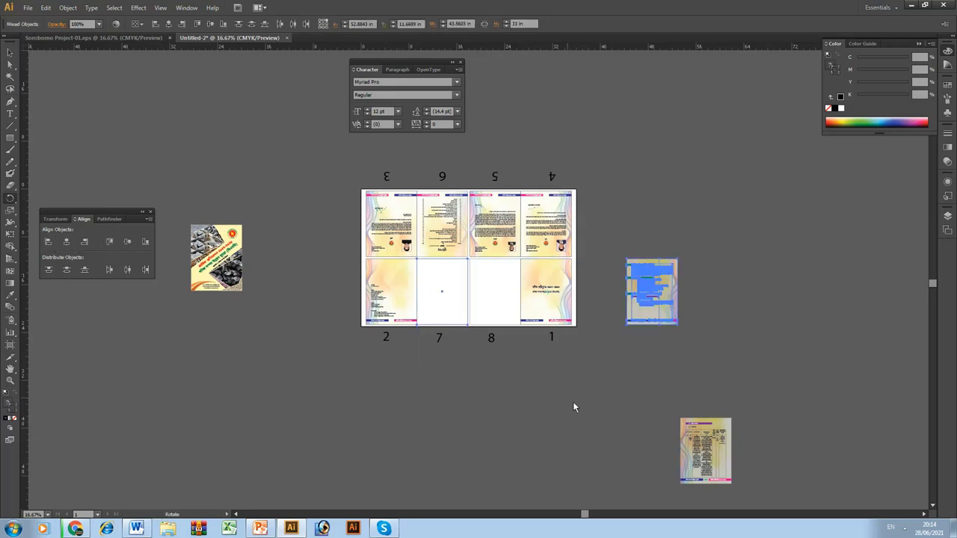
drag(620, 416, 703, 471)
shift+click(486, 299)
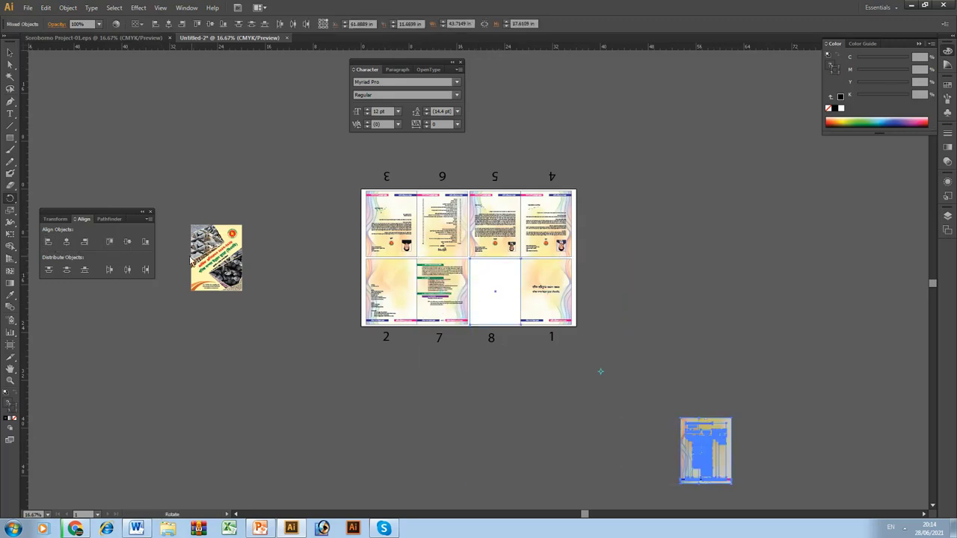
click(48, 242)
click(109, 242)
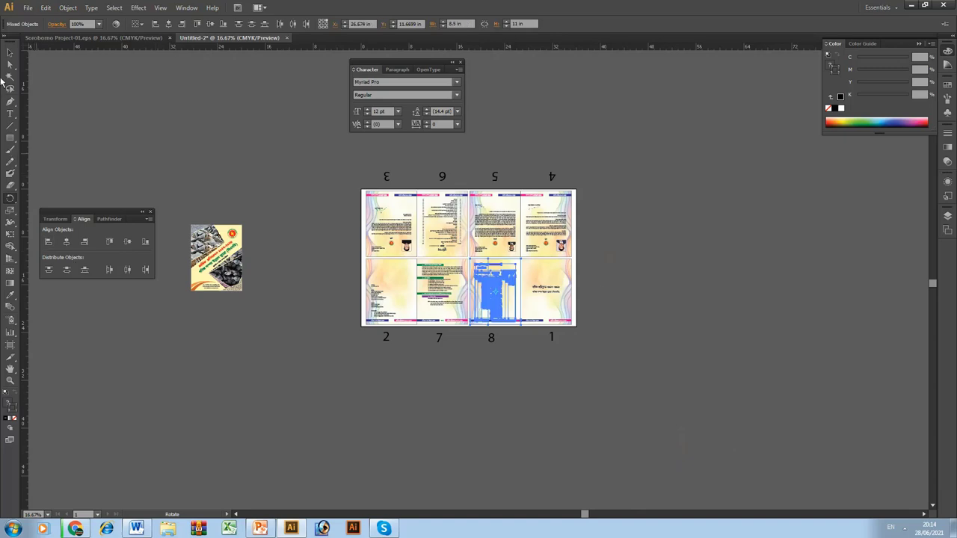
click(10, 52)
key(Tab)
click(694, 282)
key(ctrl+0)
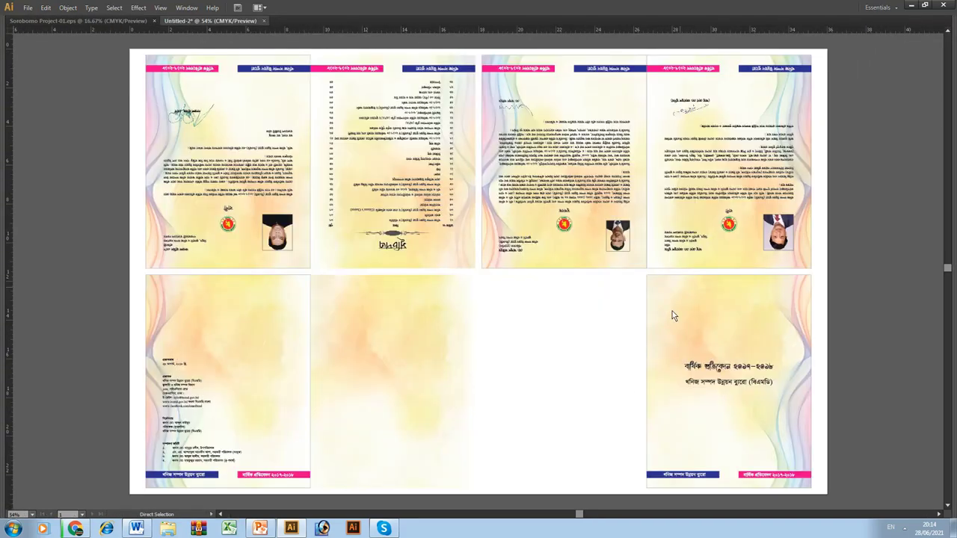
drag(544, 479, 584, 488)
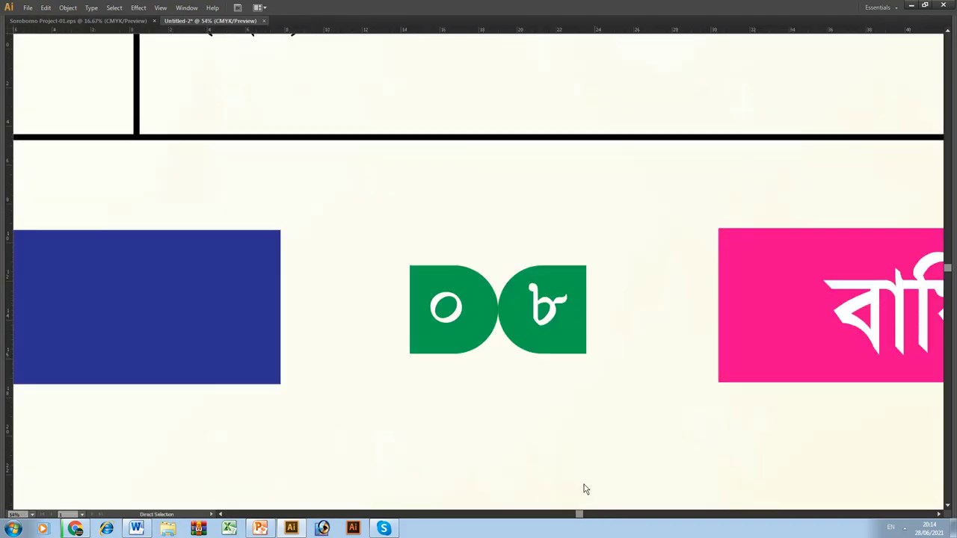
key(ctrl+0)
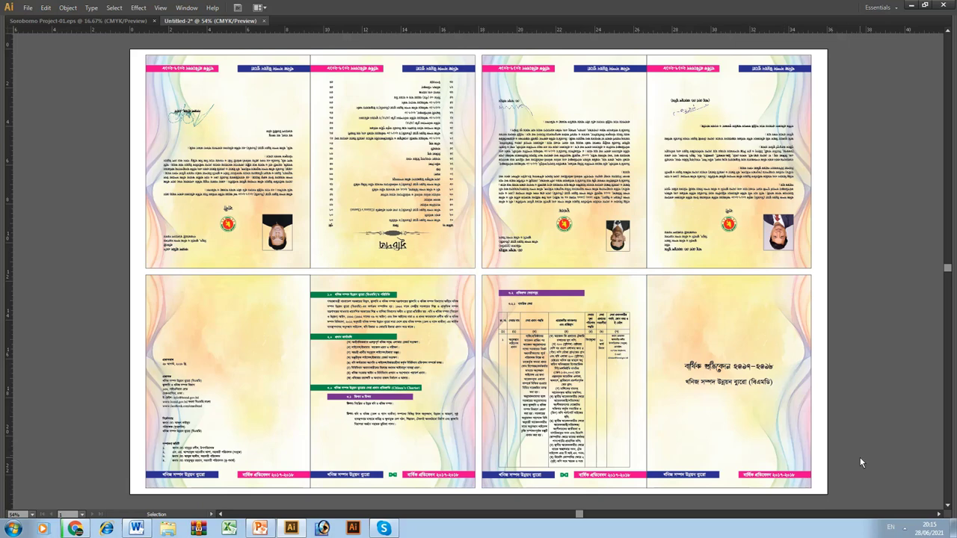
key(Tab)
key(Tab)
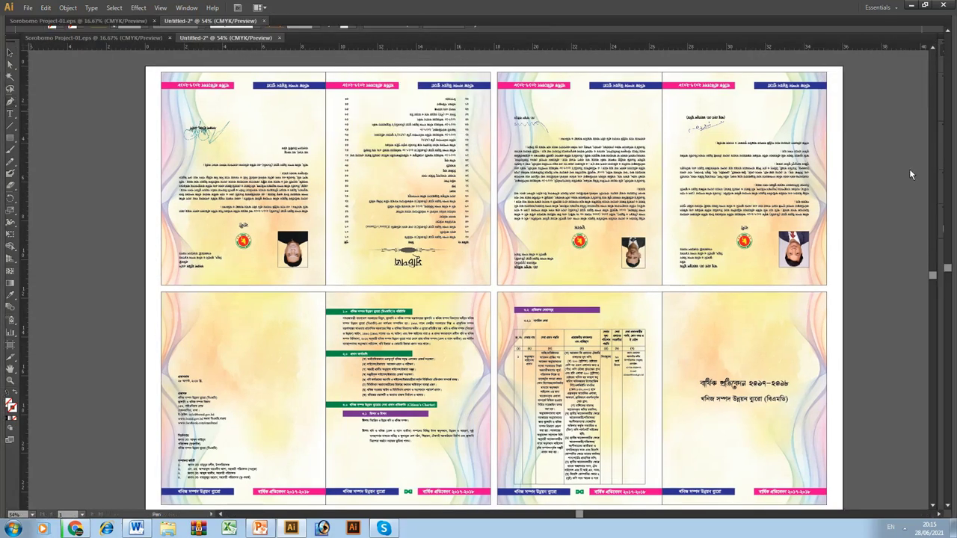
Step: Finish a short line and set its width to 0.1 in
scroll(910, 170, up, 1)
scroll(849, 134, up, 8)
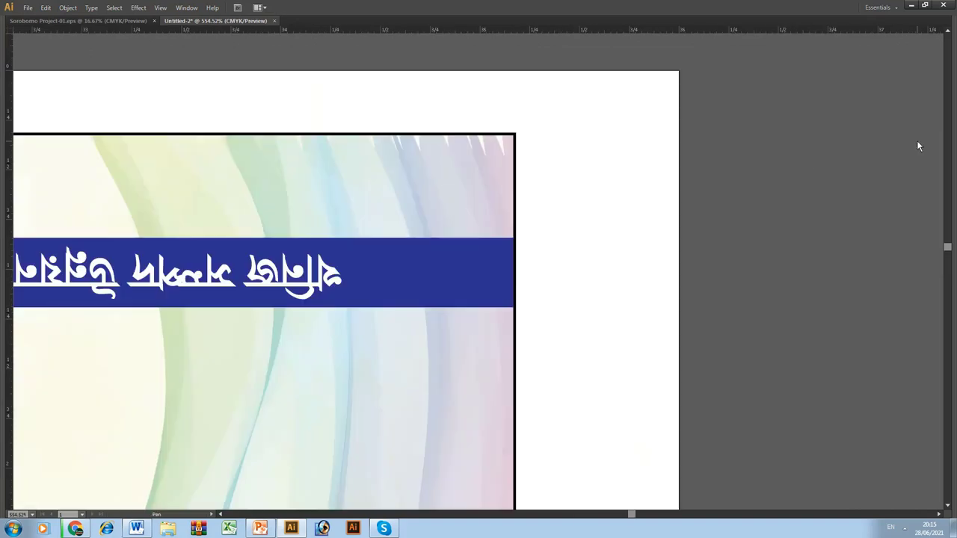
click(697, 112)
key(v)
drag(618, 76, 736, 138)
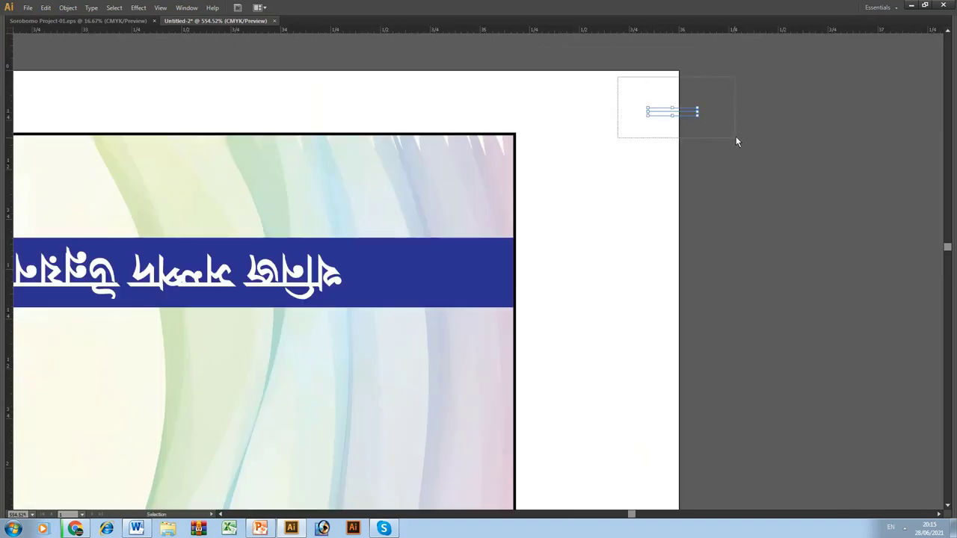
key(Tab)
click(58, 219)
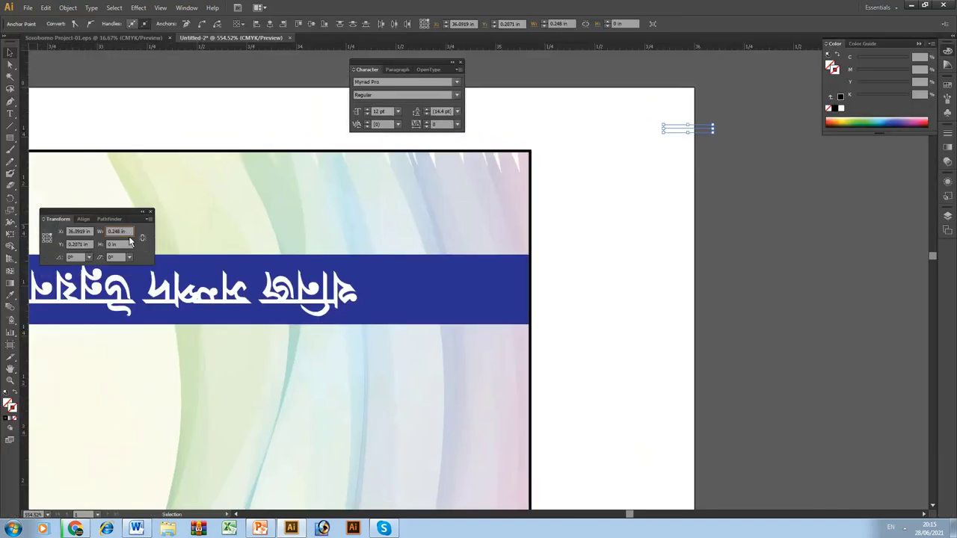
text(0.1)
key(Return)
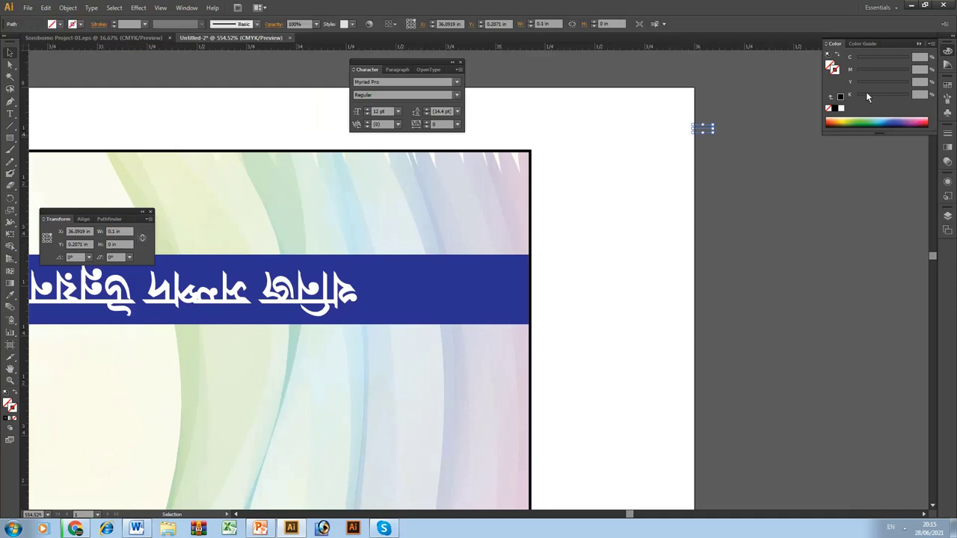
Step: Give the line a CMYK 100/100/100/100 stroke at 0.5 pt and move it to the top-right corner
click(872, 93)
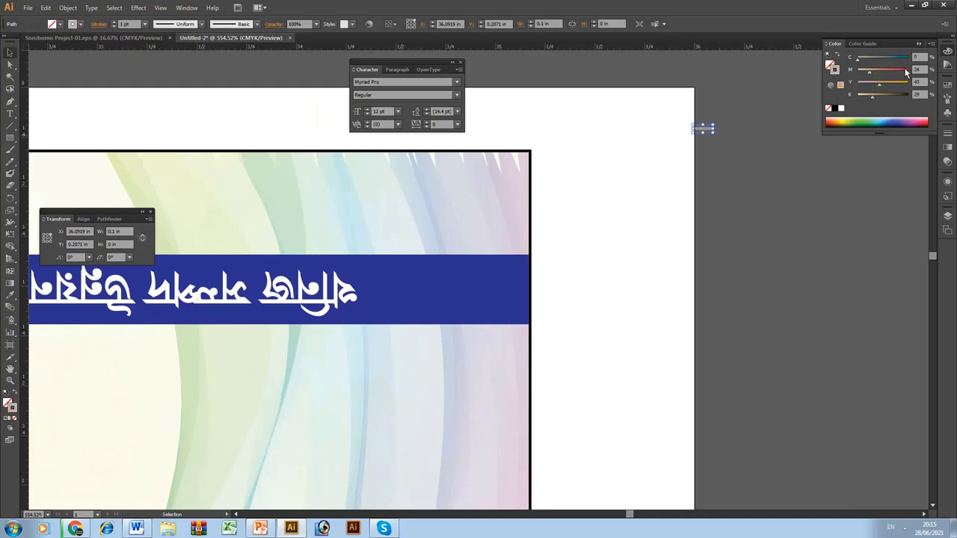
click(906, 72)
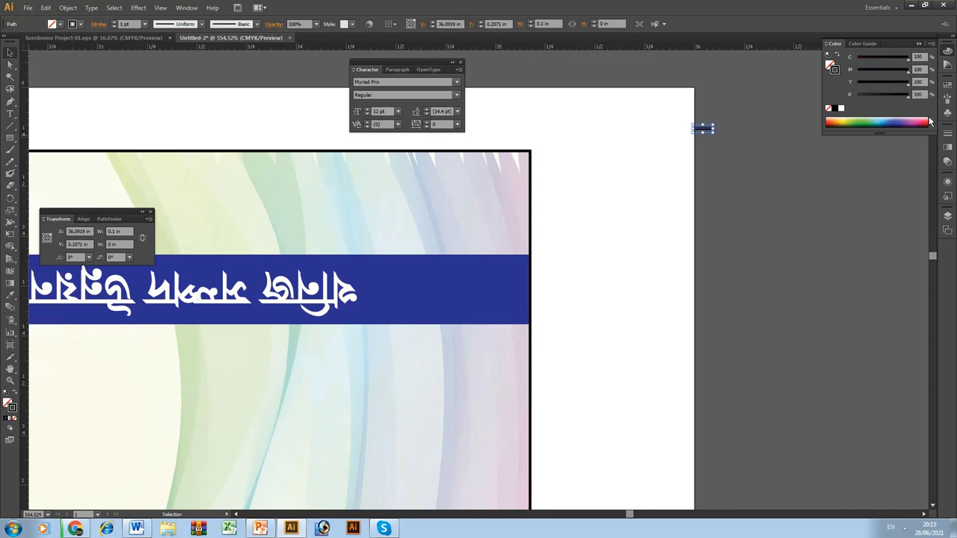
click(948, 133)
text(0.5)
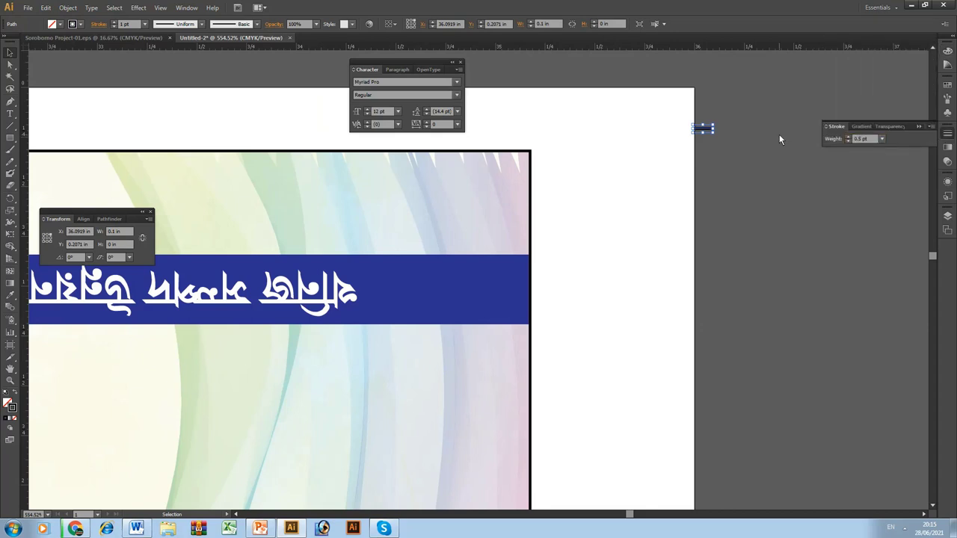
key(Return)
click(691, 153)
drag(697, 132, 538, 155)
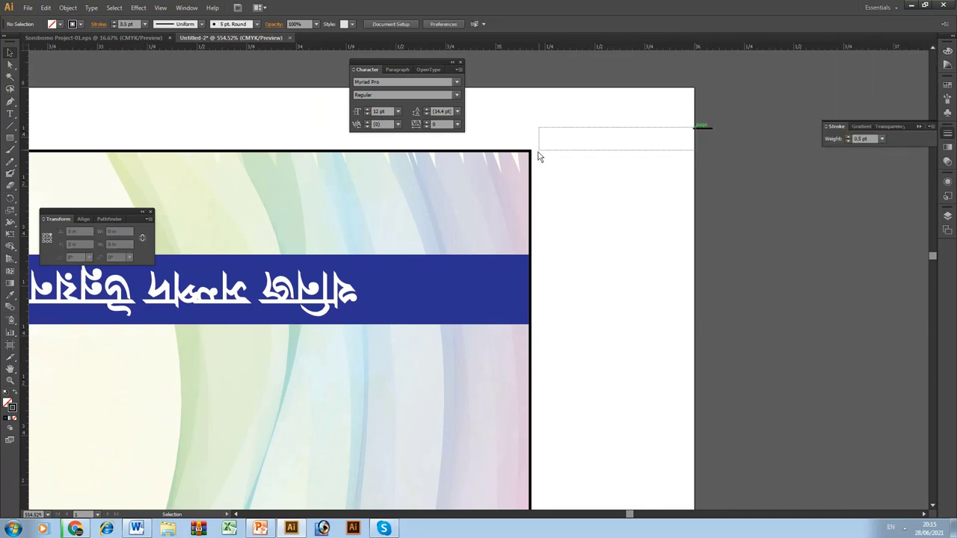
drag(694, 132, 531, 158)
Step: Copy the crop mark 11 inches down to the lower page row
key(Return)
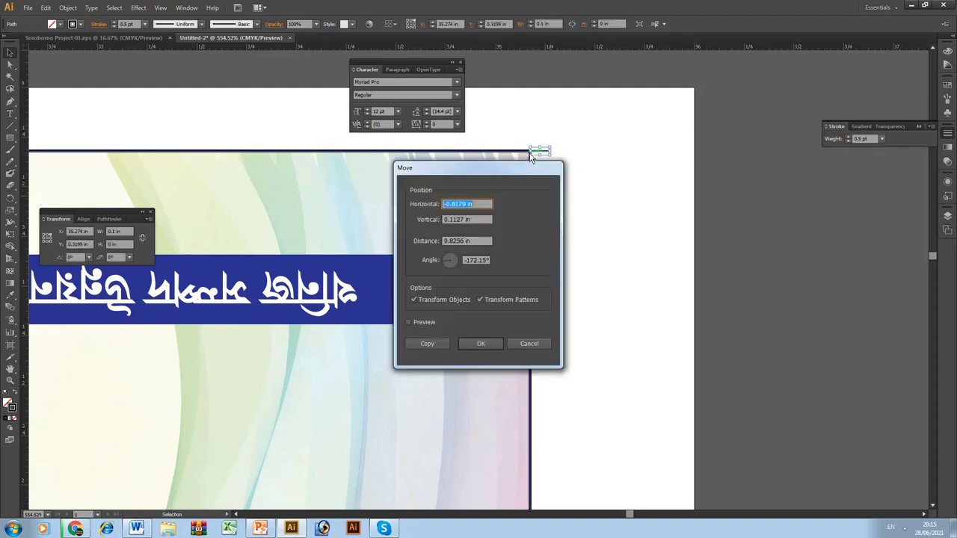
key(Tab)
key(Return)
key(Tab)
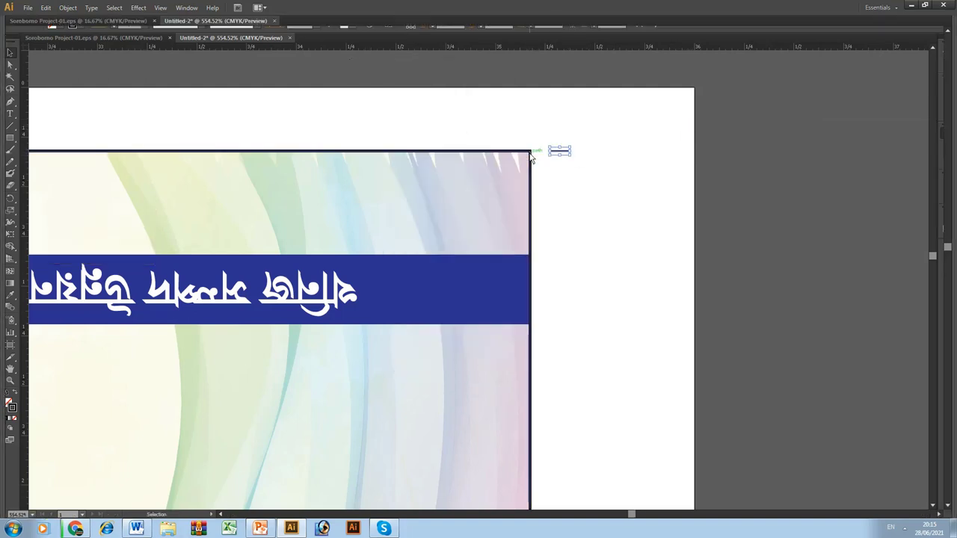
key(ctrl+minus)
key(Return)
text(0)
key(Tab)
text(11)
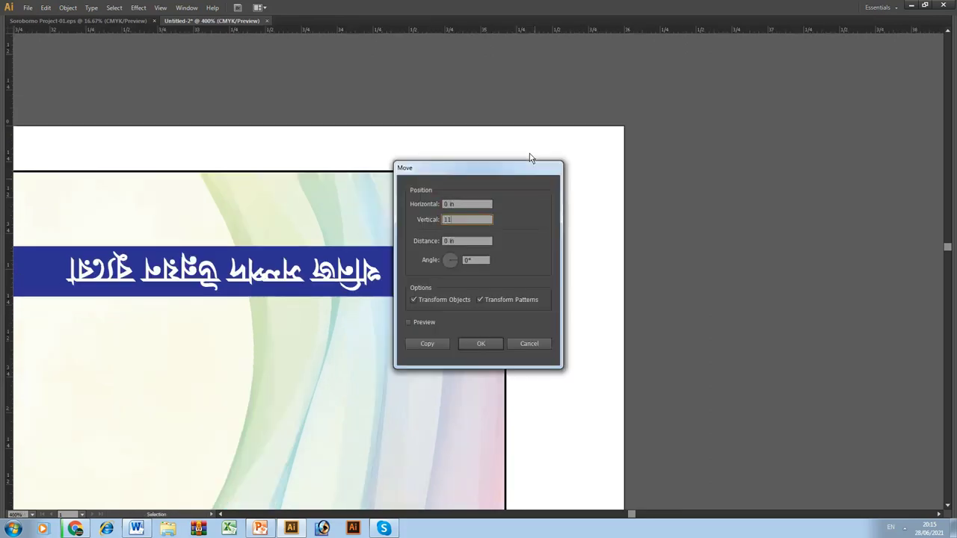
key(Tab)
key(Tab)
click(433, 344)
key(ctrl+0)
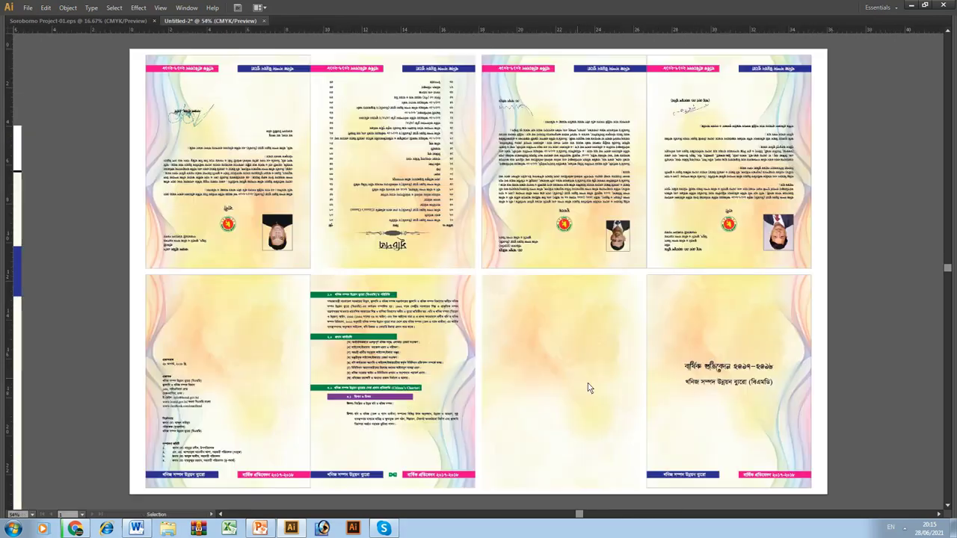
Step: Offset the mark 0.35 in vertically and place another copy 11 in lower
key(Return)
key(Tab)
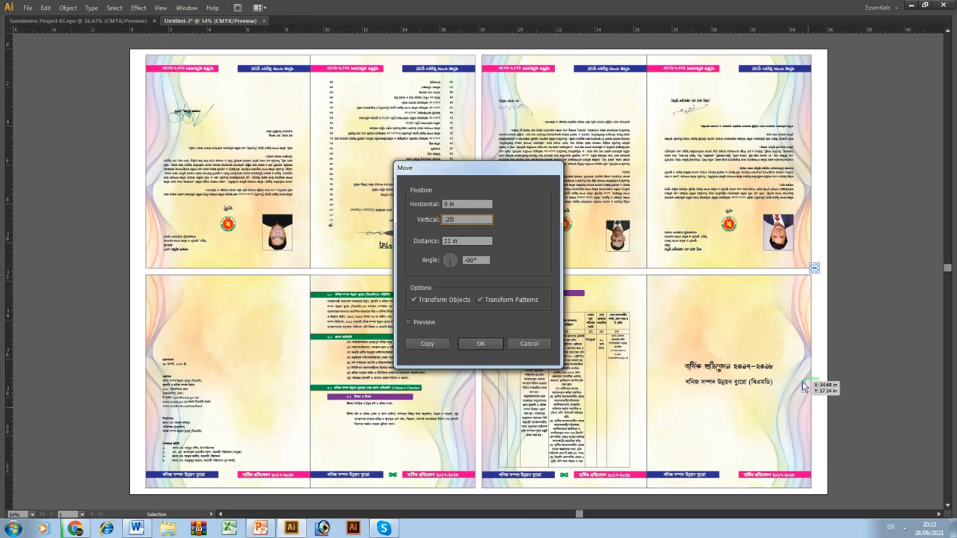
key(Tab)
key(alt+Return)
key(Return)
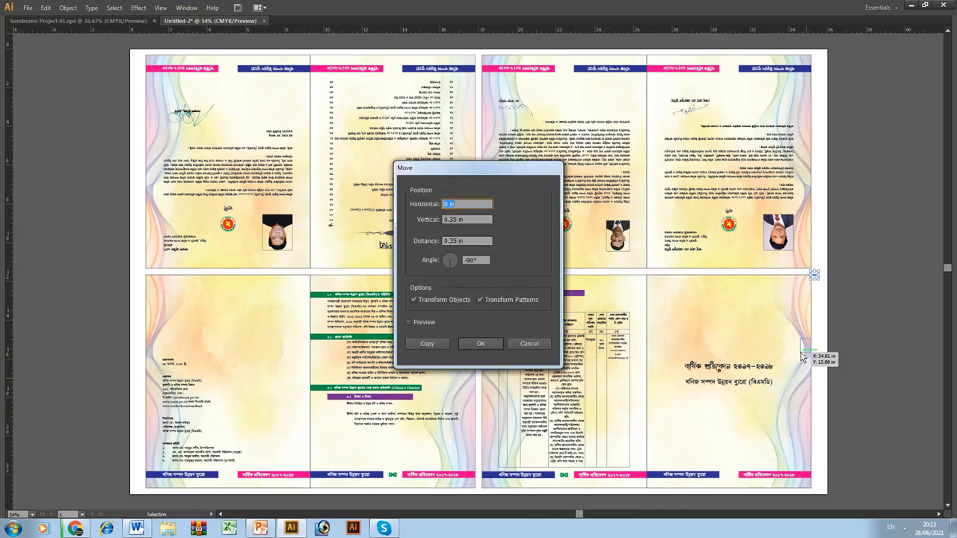
key(Tab)
text(1)
key(Tab)
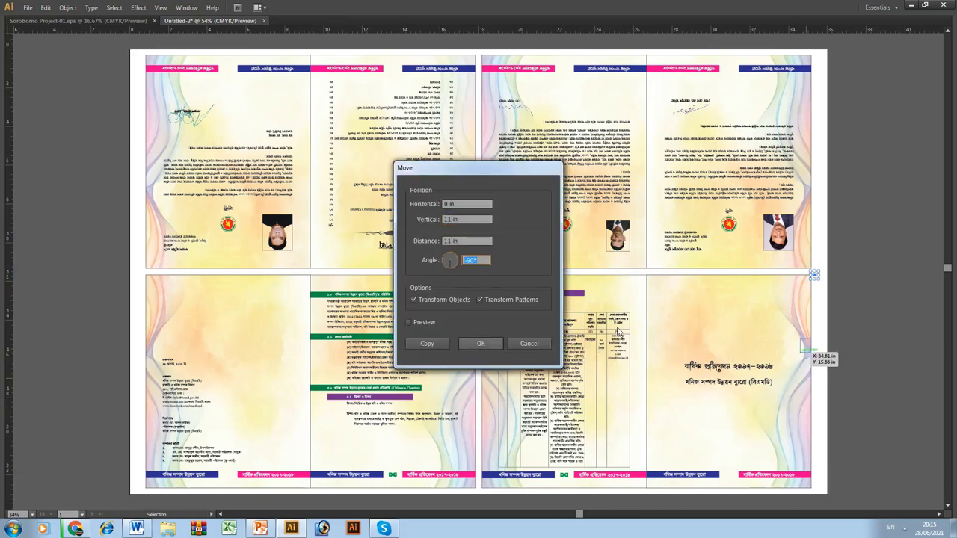
click(428, 342)
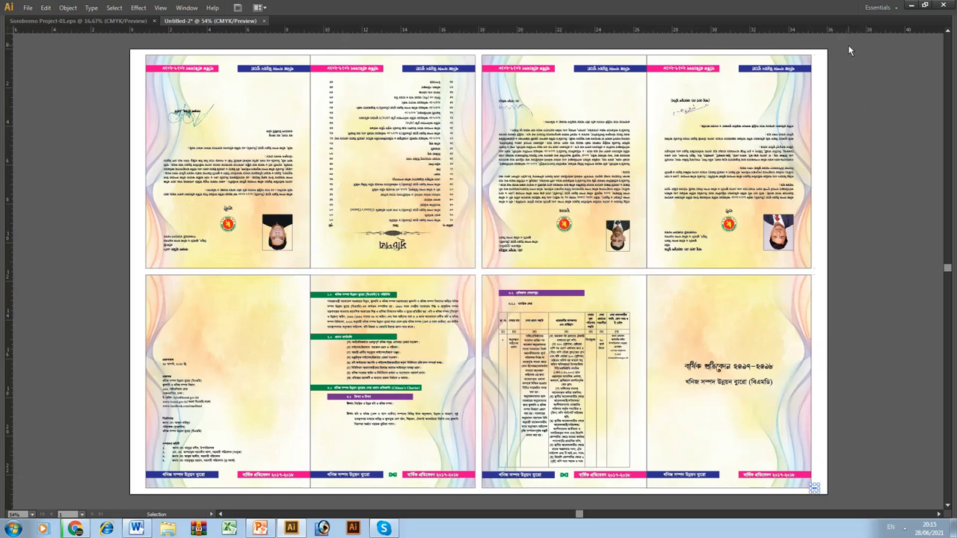
Step: Align the marks to the pages and shift the top-left corner mark 0.2 in left
key(ctrl+a)
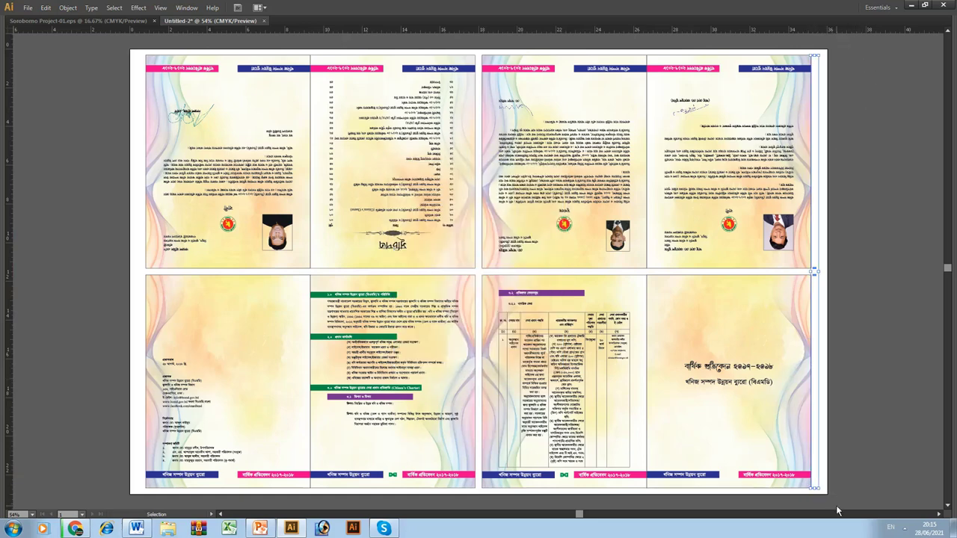
shift+click(147, 392)
key(Tab)
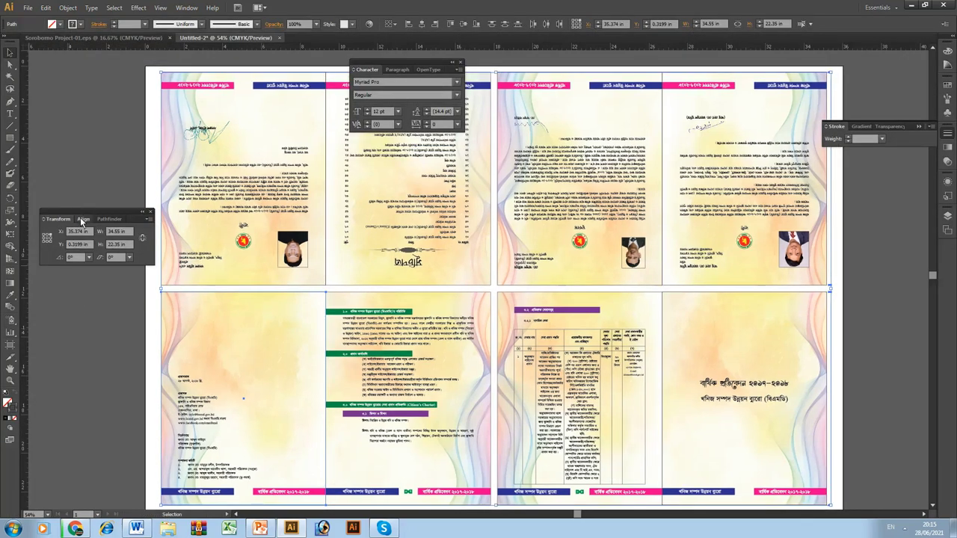
click(82, 219)
shift+click(165, 306)
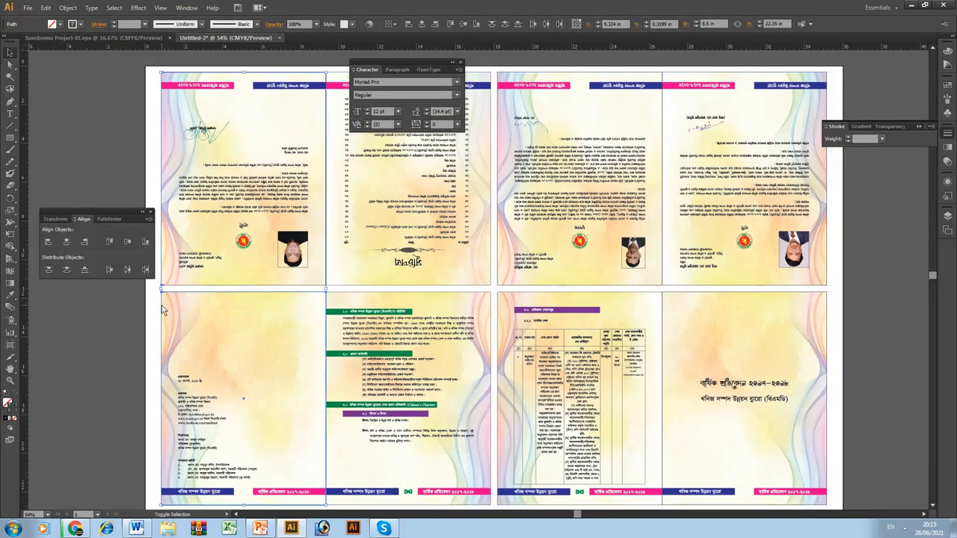
click(161, 305)
key(Return)
key(Tab)
key(Tab)
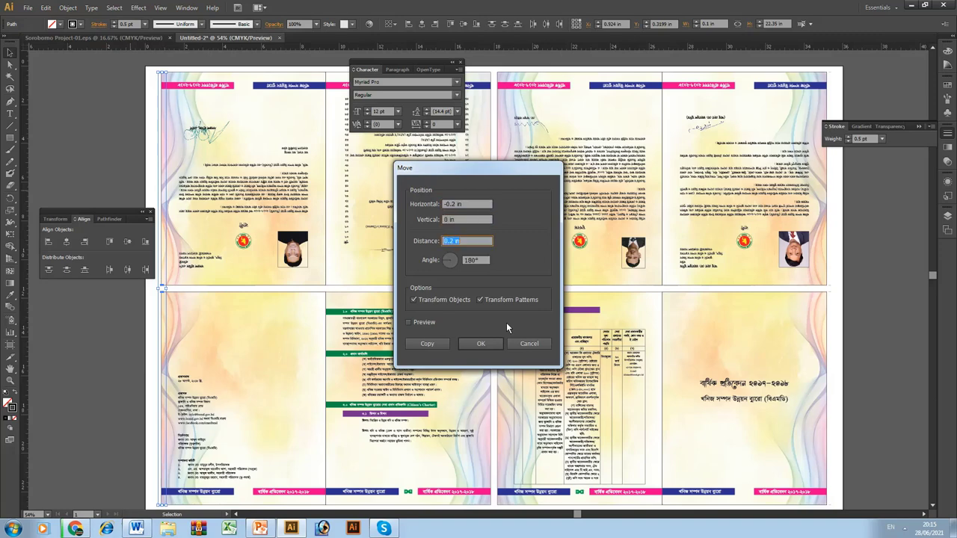
key(Return)
key(Tab)
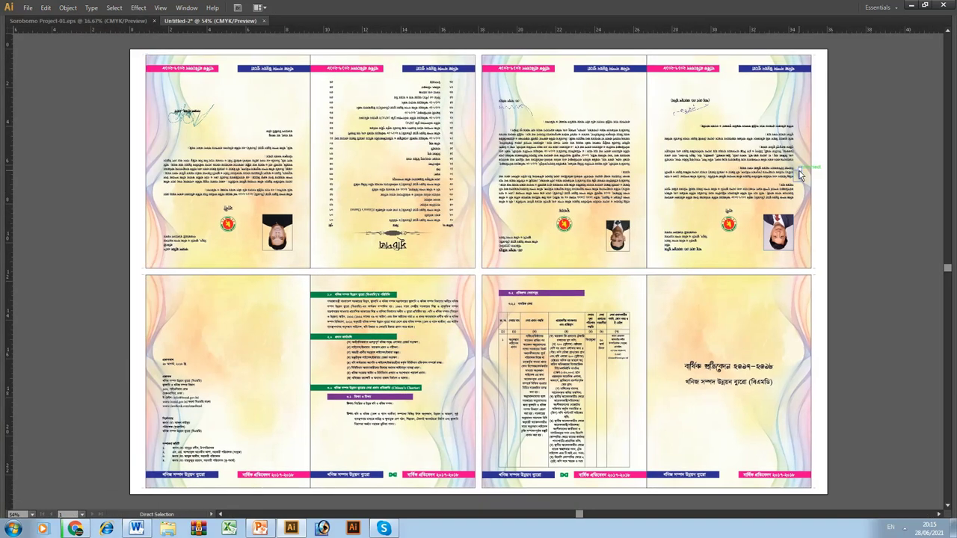
Step: Offset the corner crop mark -0.1 in horizontally and vertically onto the sheet's top-right corner
scroll(802, 174, up, 3)
scroll(801, 201, up, 1)
drag(735, 161, 806, 228)
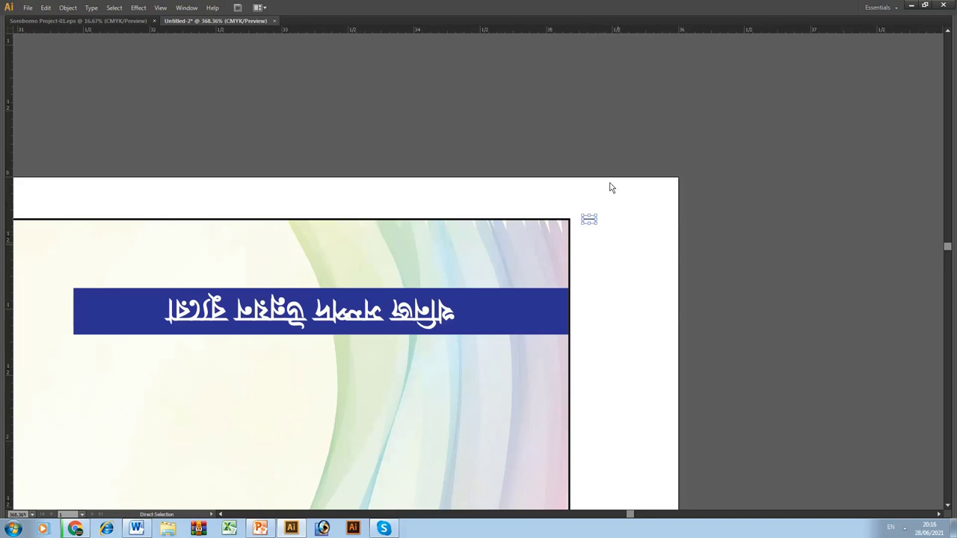
drag(611, 187, 574, 170)
drag(475, 173, 680, 260)
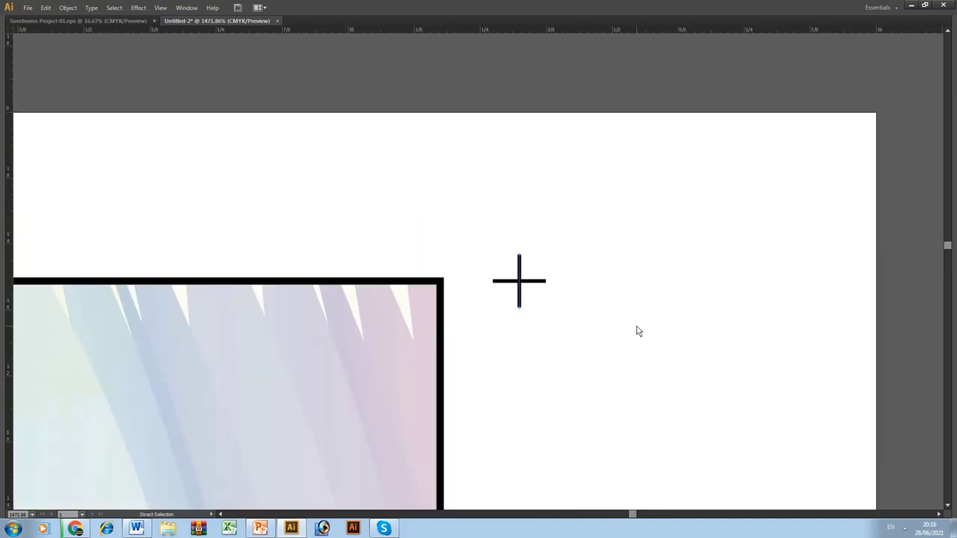
drag(519, 314, 442, 281)
key(Return)
text(-0.1)
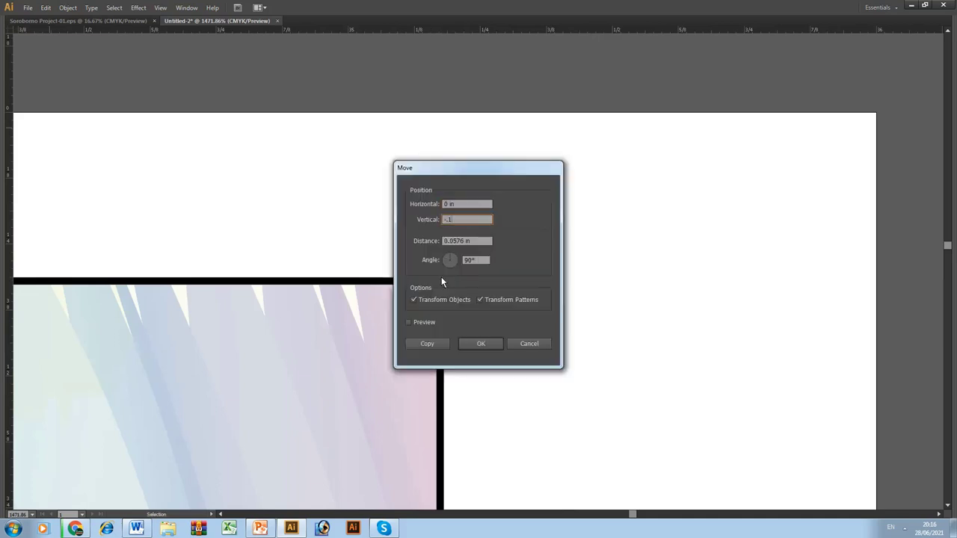
key(shift+Tab)
text(-0.1)
key(Tab)
key(Tab)
key(Return)
Step: Place copies of the crop mark one page width to the left along the top edge
key(ctrl+0)
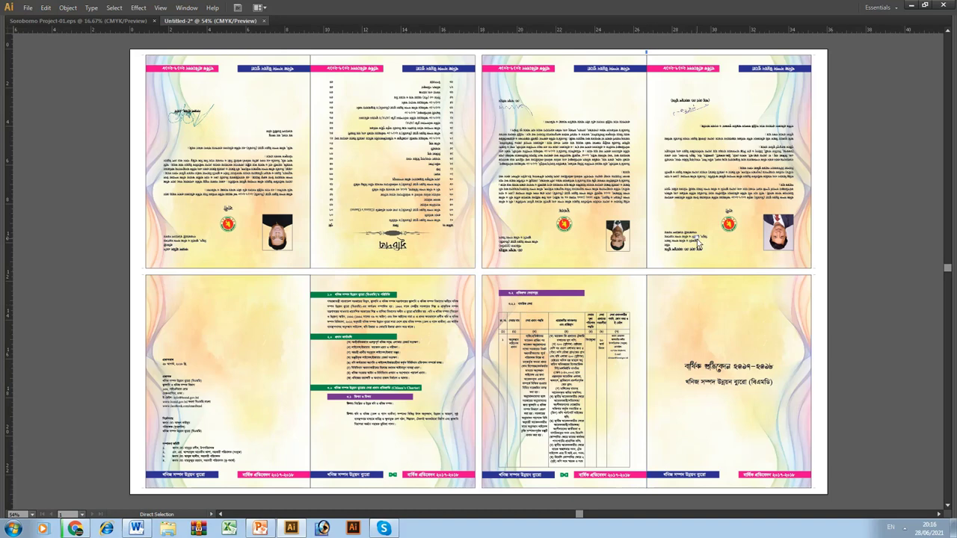
key(Return)
text(8.5)
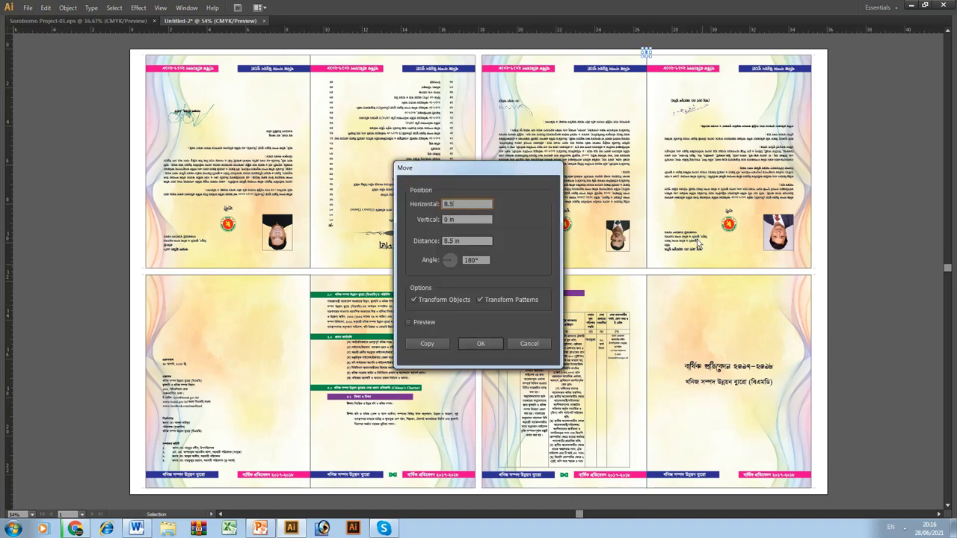
key(Tab)
click(432, 344)
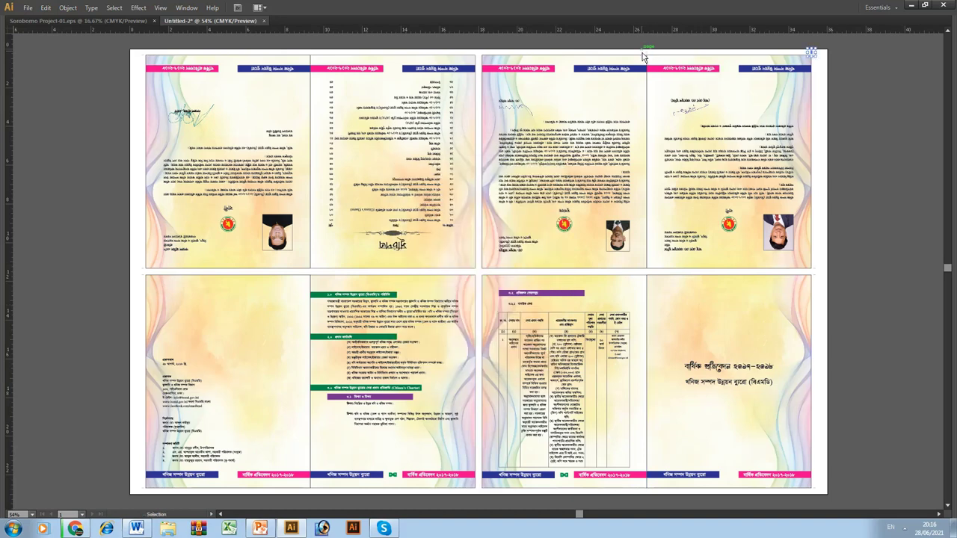
key(Return)
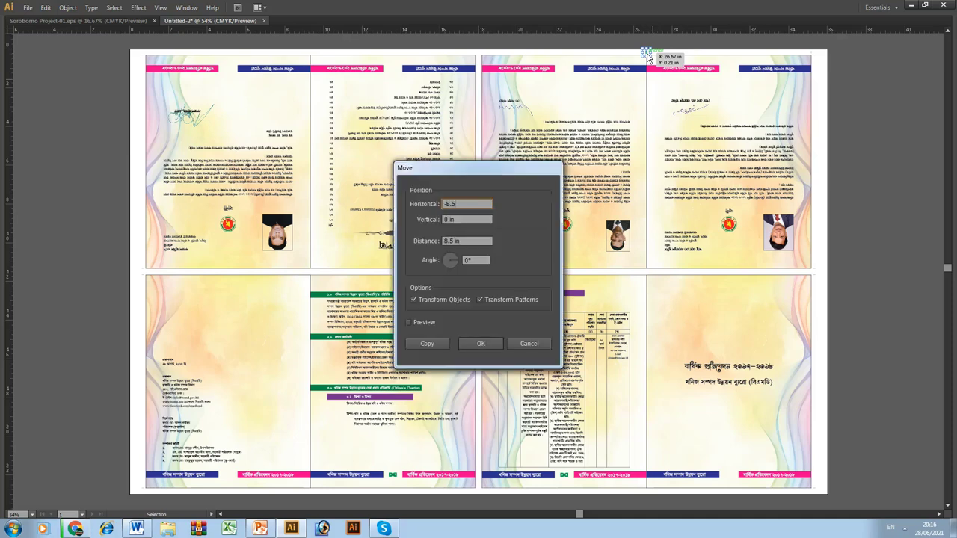
key(Tab)
key(Tab)
key(Tab)
click(410, 346)
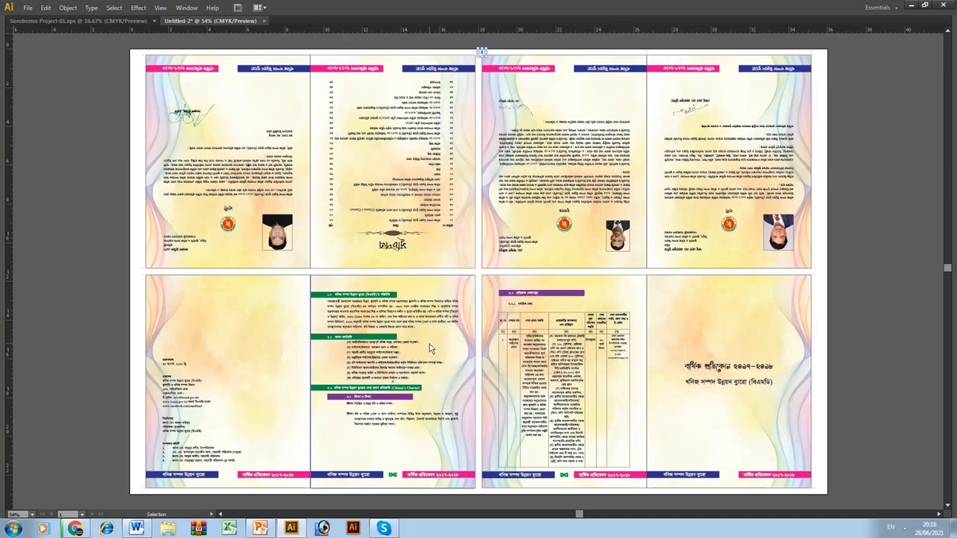
Step: Add further crop-mark copies offset -0.35, -8 and -8.5 in to the left
key(Return)
text(-.35)
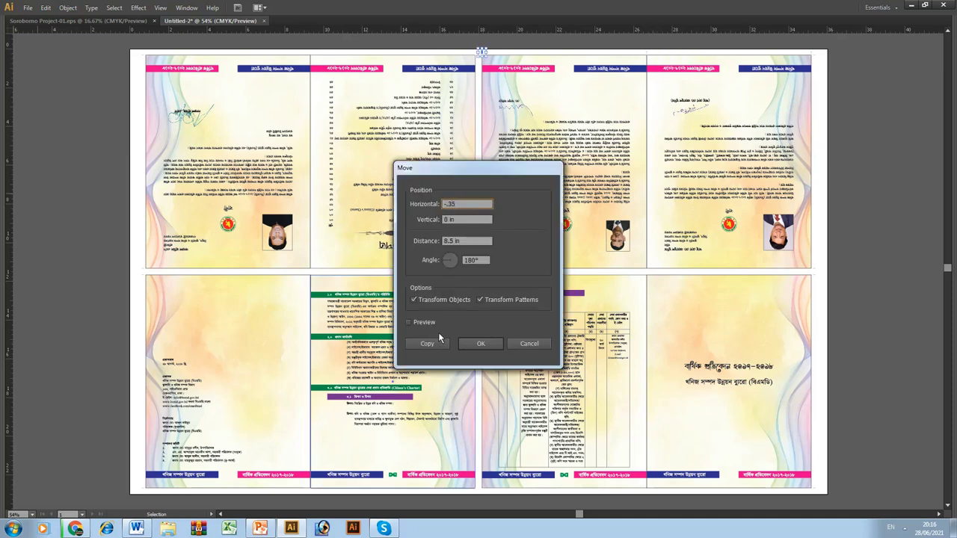
click(433, 342)
key(Return)
text(-8)
click(432, 344)
key(Return)
text(-8.5)
click(422, 344)
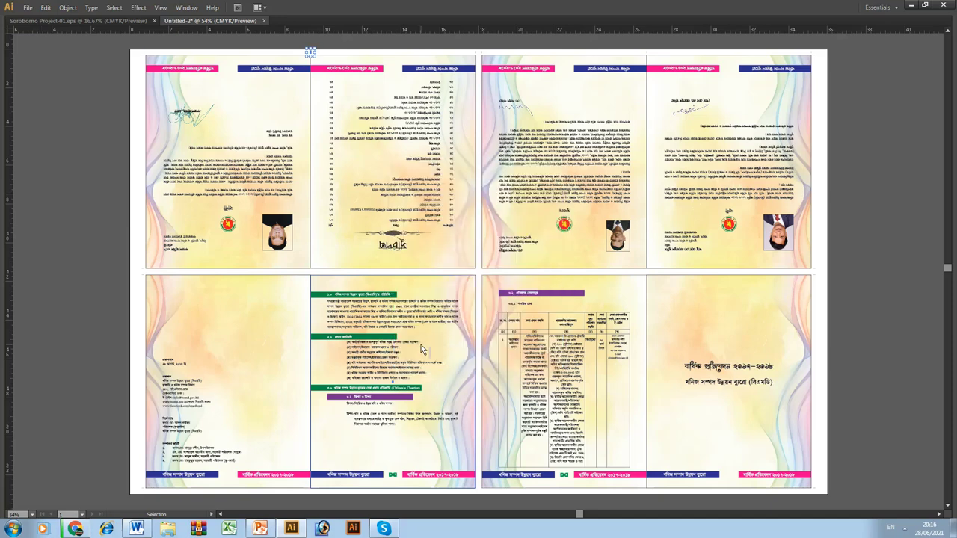
Step: Move the short line at the lower-left page's bottom corner down 0.1 in
scroll(111, 71, up, 1)
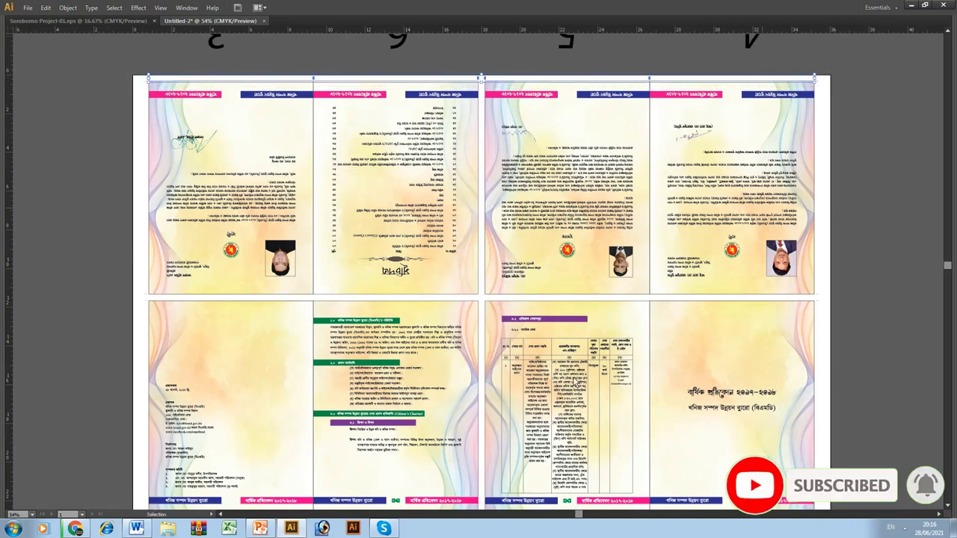
scroll(524, 284, down, 4)
drag(153, 431, 179, 344)
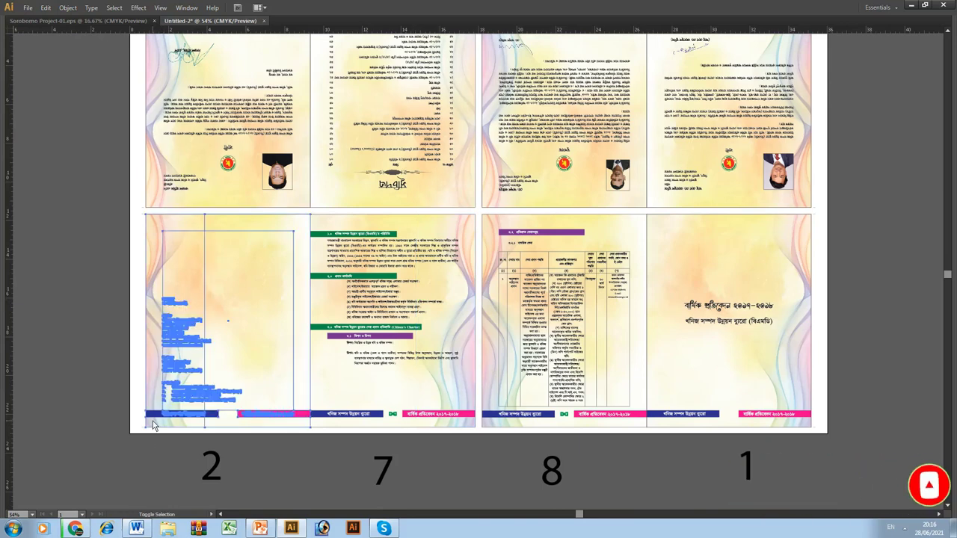
key(Tab)
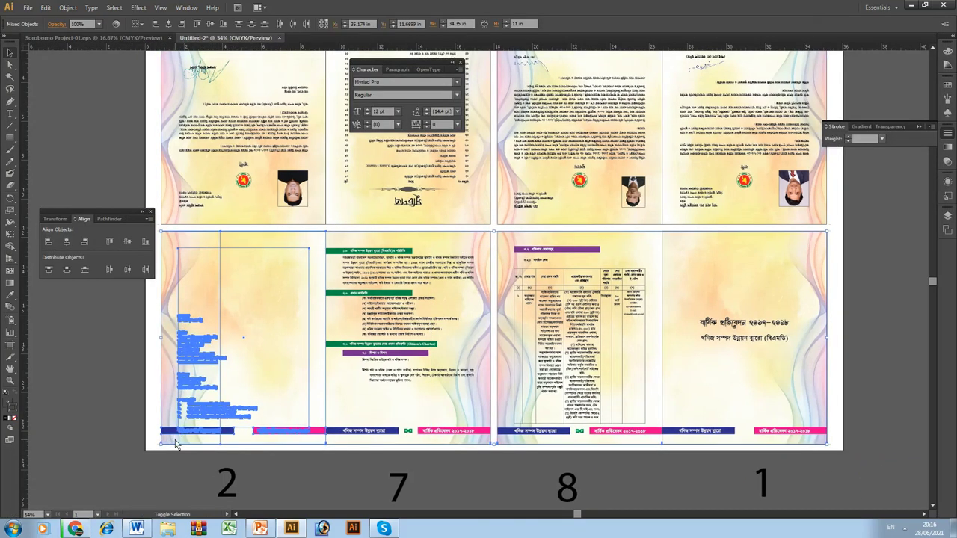
click(160, 445)
drag(145, 416, 246, 466)
key(Return)
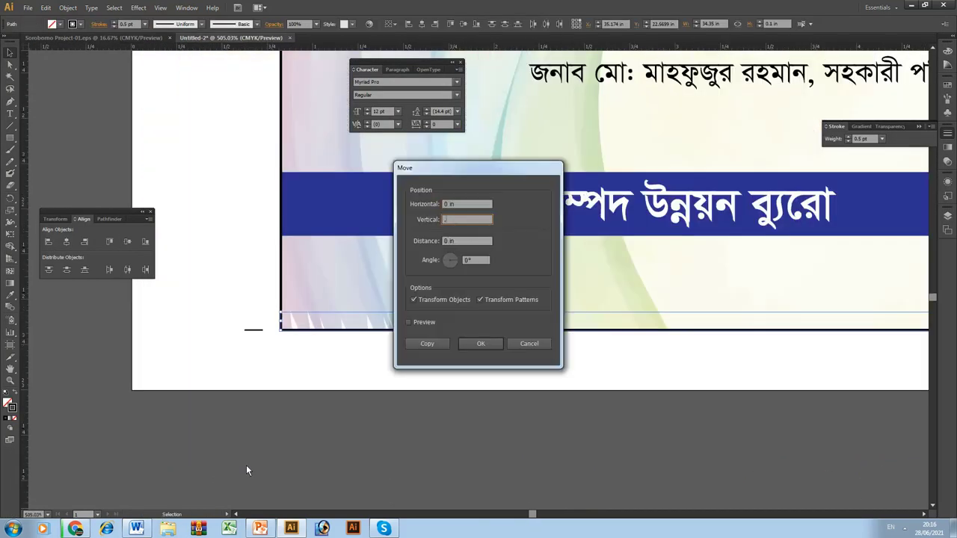
text(0.1)
key(Return)
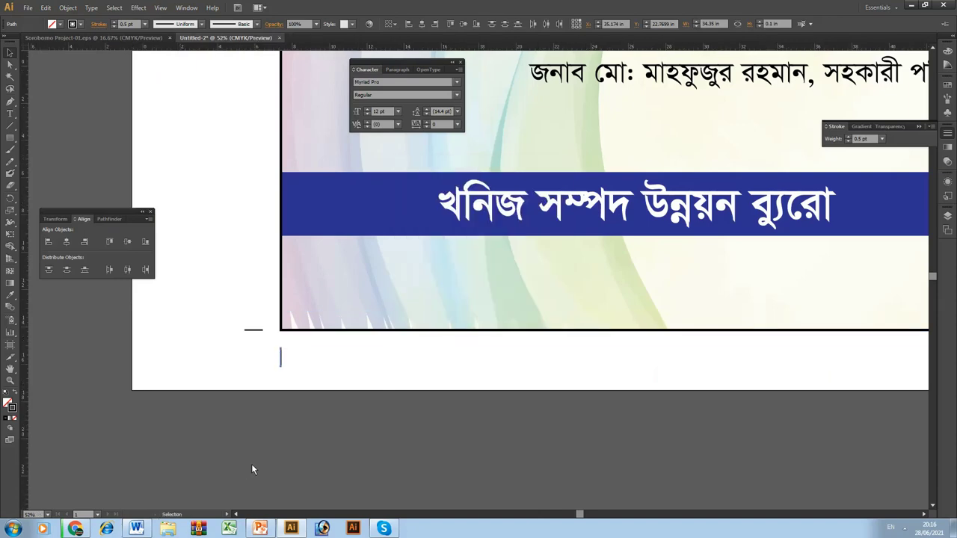
Step: Check the lower page groups and toggle Outline view on and back off
key(Tab)
key(ctrl+0)
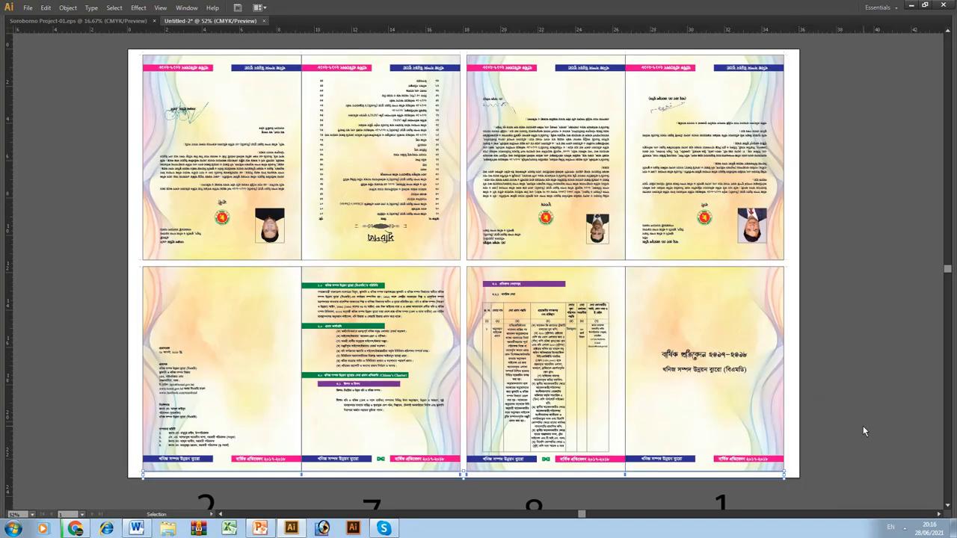
click(864, 431)
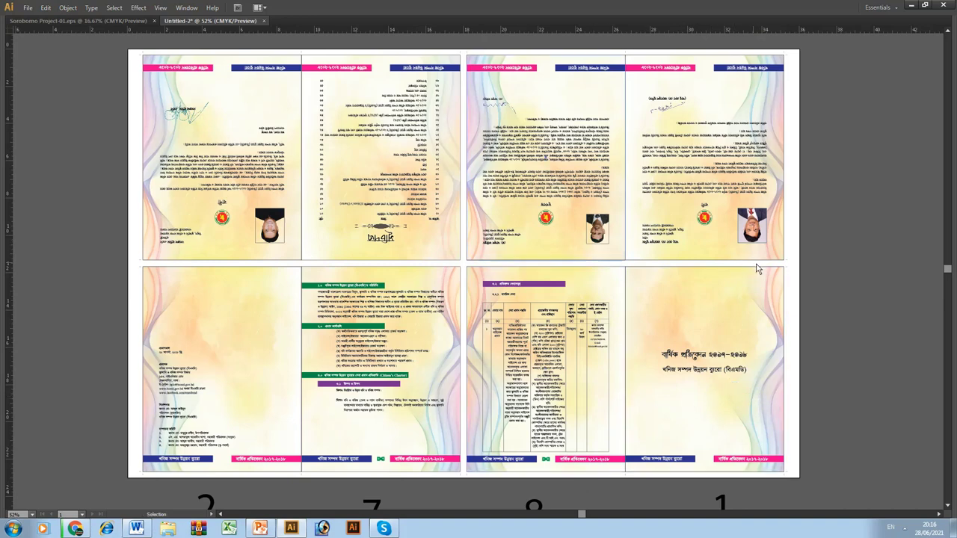
click(191, 274)
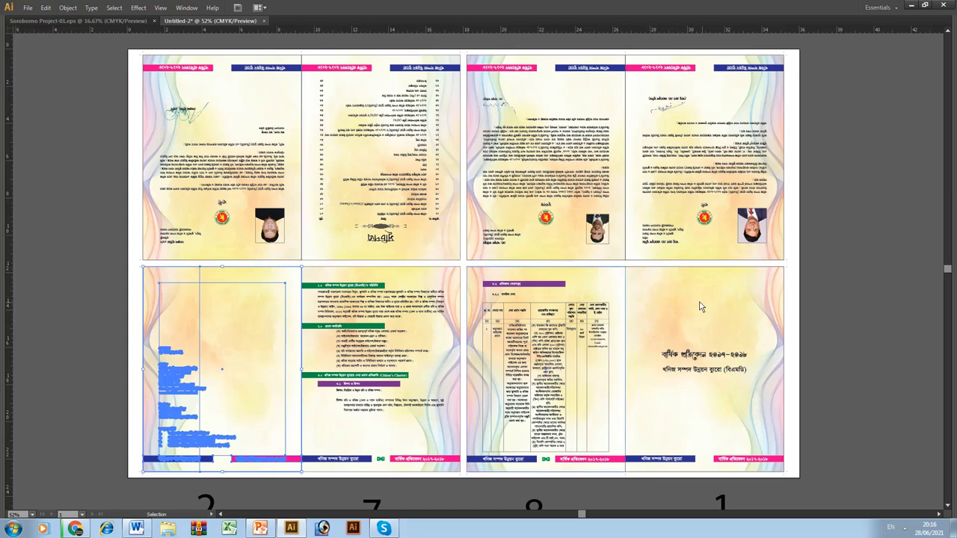
click(763, 331)
key(a)
key(ctrl+y)
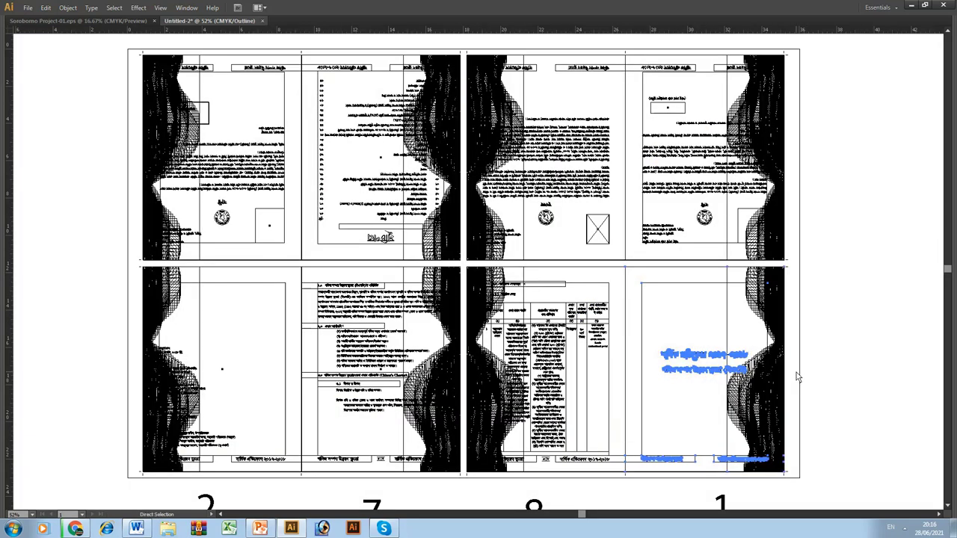
key(ctrl+y)
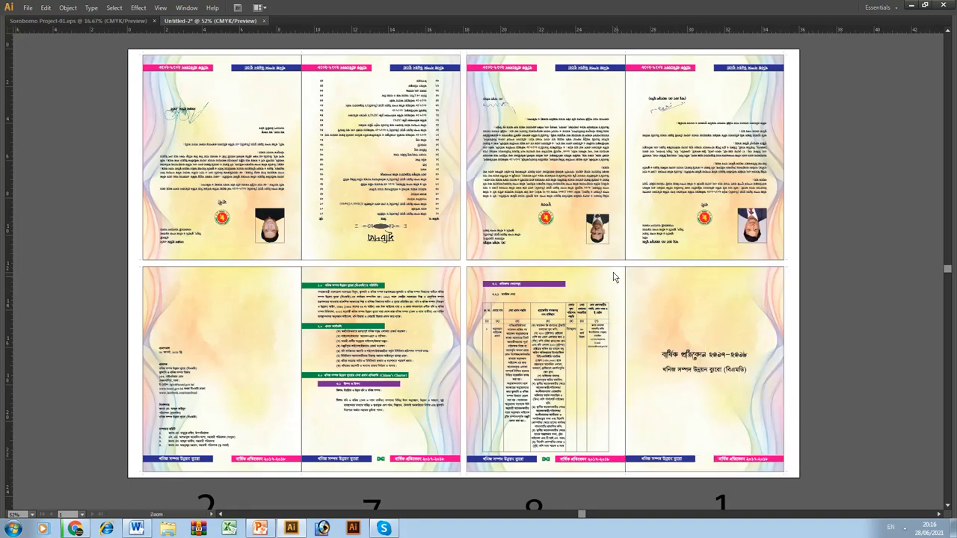
Step: Ungroup the lower-right cover page artwork
drag(611, 257, 806, 475)
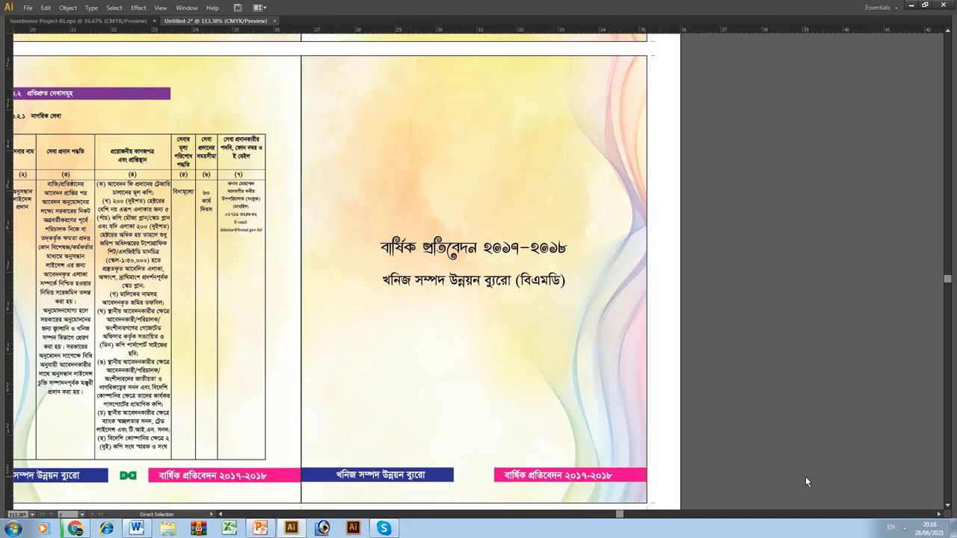
key(ctrl+1)
key(v)
click(471, 208)
right_click(471, 208)
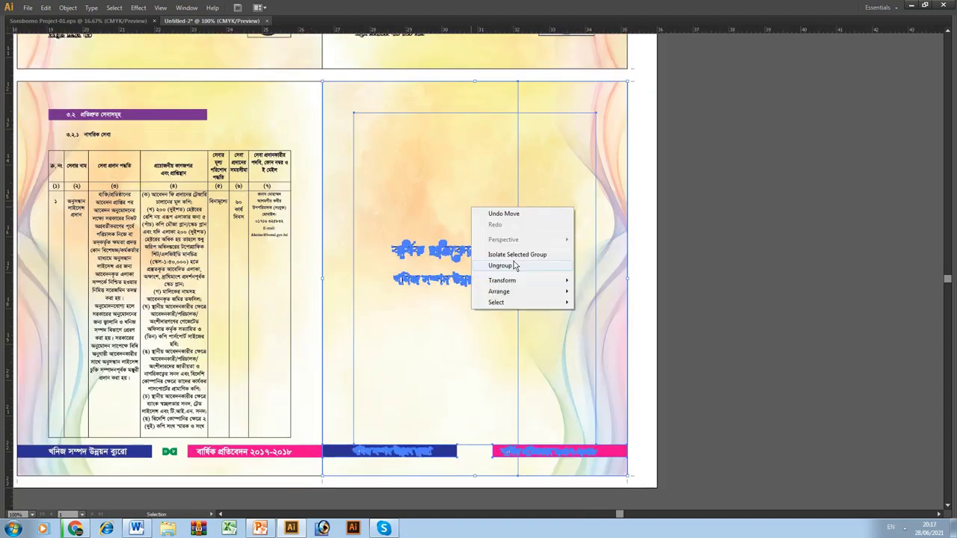
click(514, 266)
drag(602, 122, 596, 84)
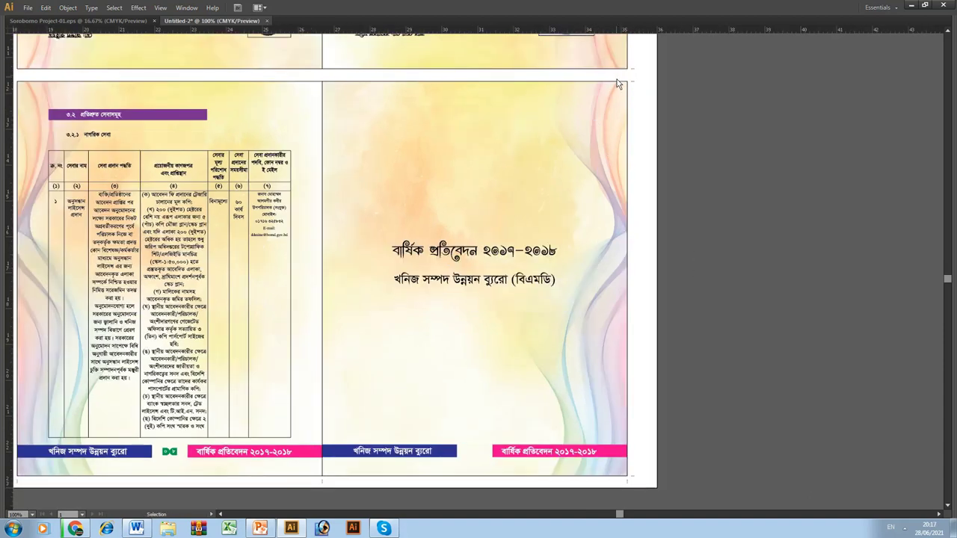
Step: Widen the cover page's background image to 8.6 inches
drag(583, 381, 584, 383)
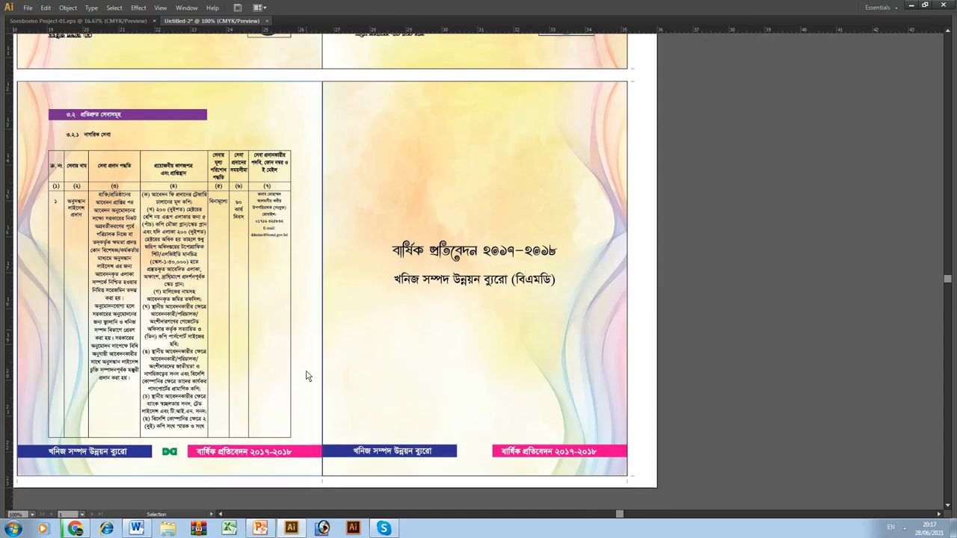
click(345, 297)
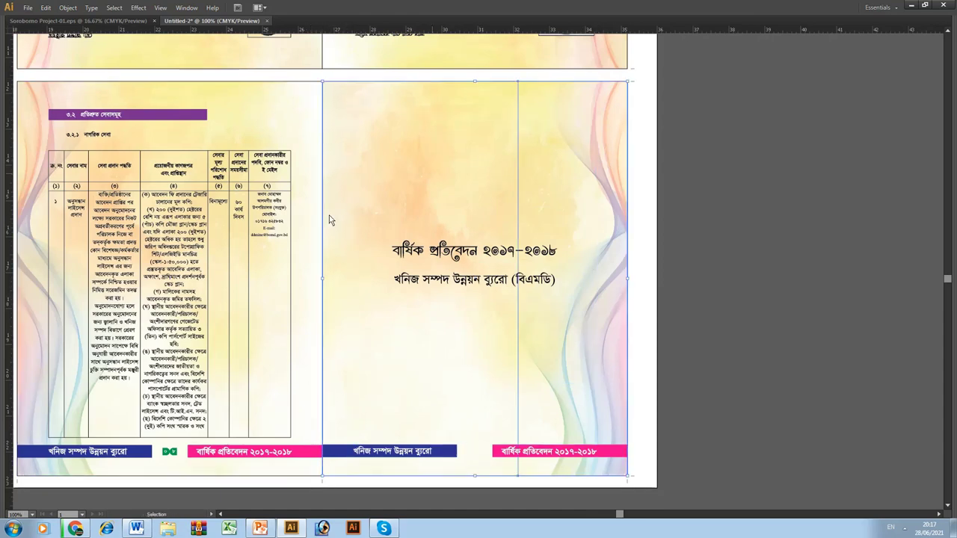
key(Tab)
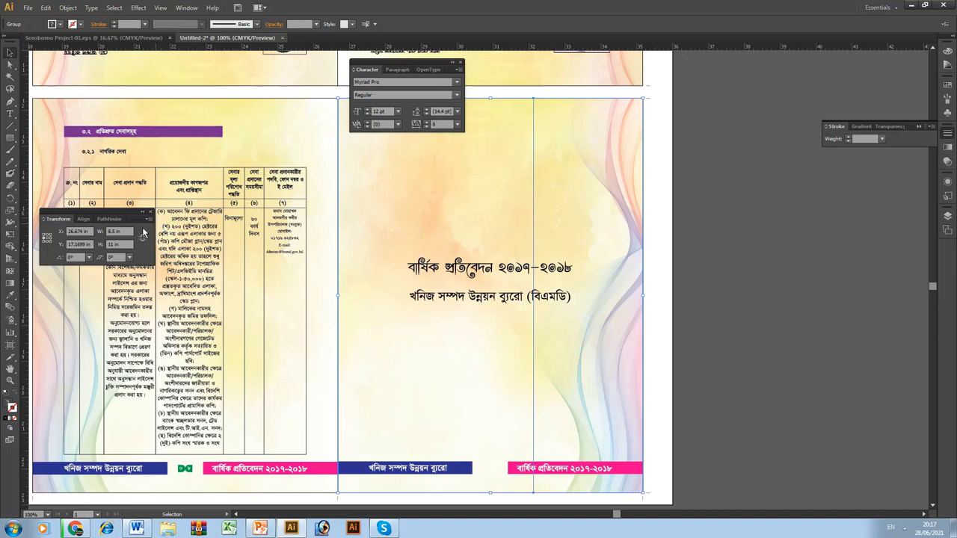
key(Return)
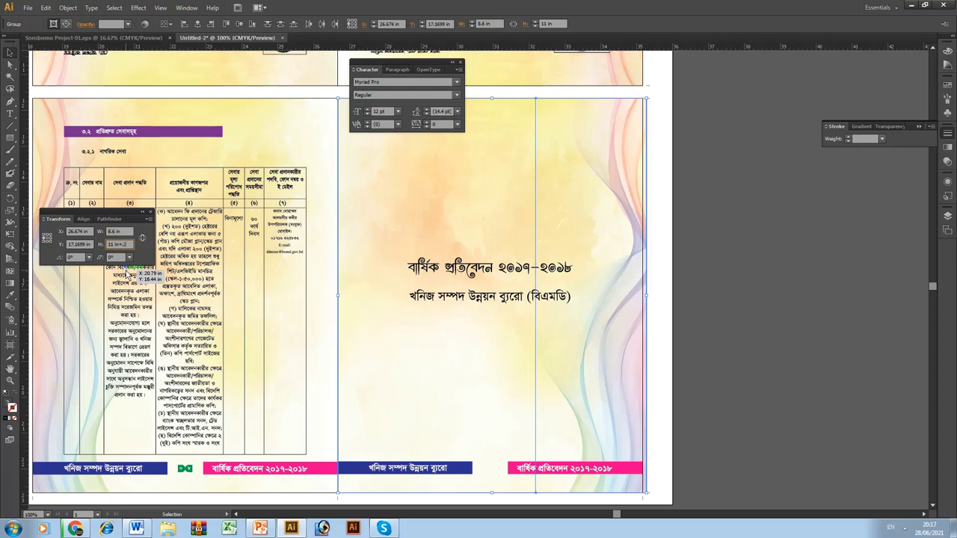
key(Tab)
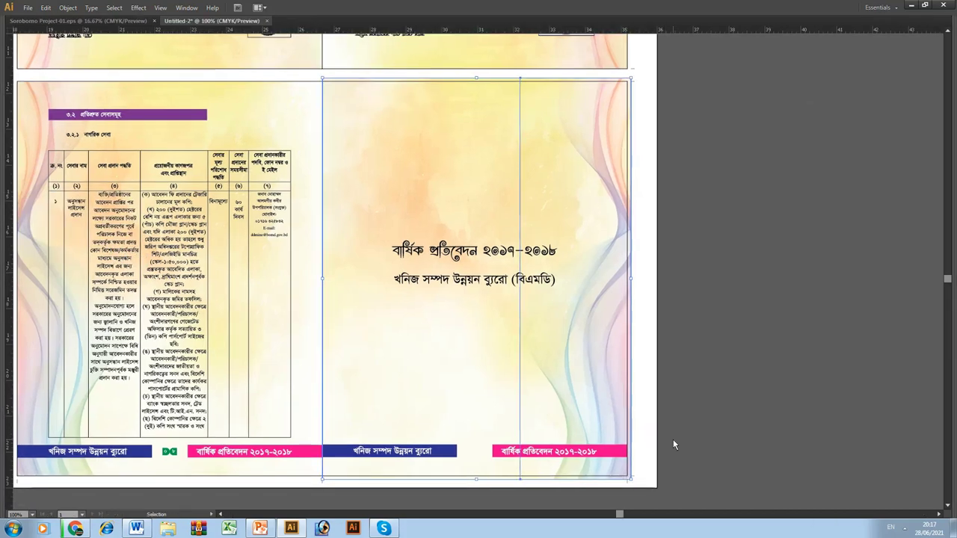
Step: Ungroup the top-right page and widen its background to 8.6 in
click(673, 441)
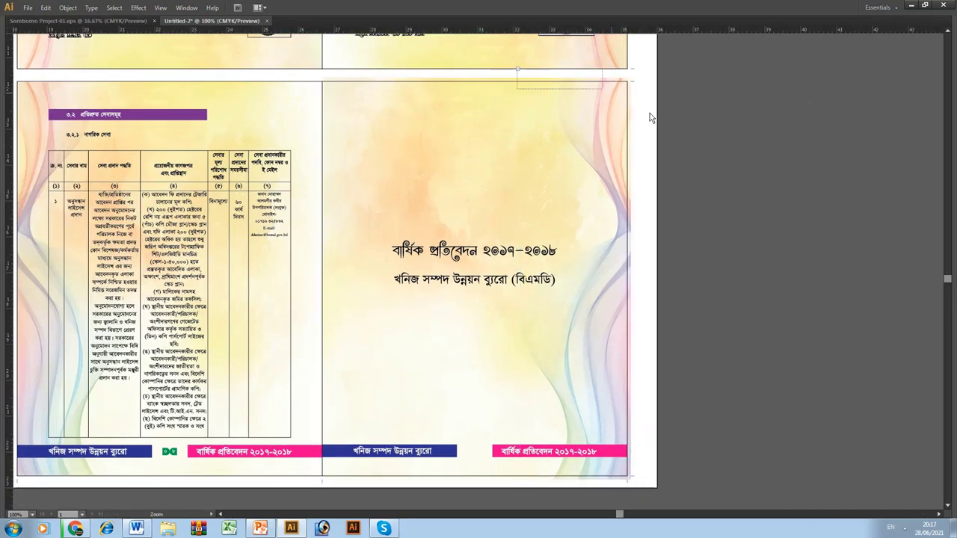
drag(523, 67, 613, 174)
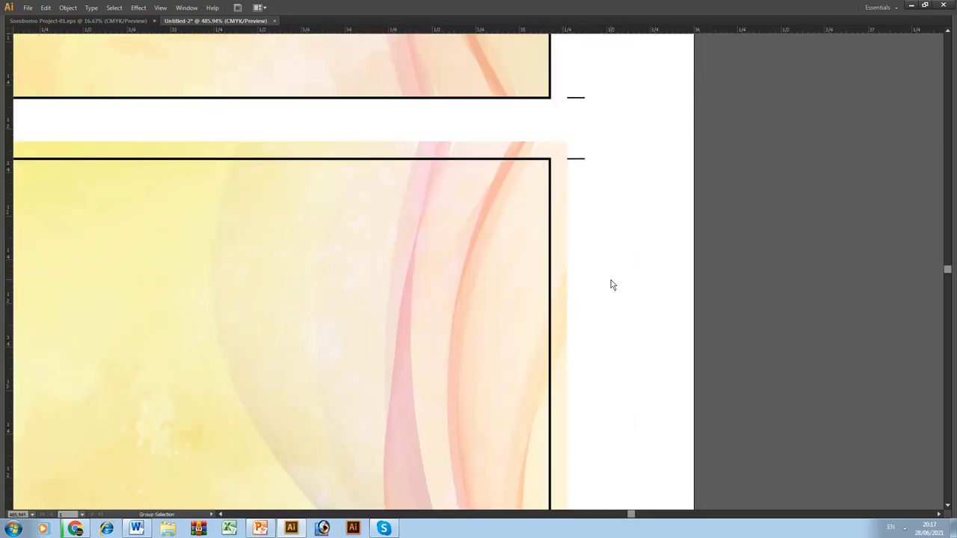
key(ctrl+0)
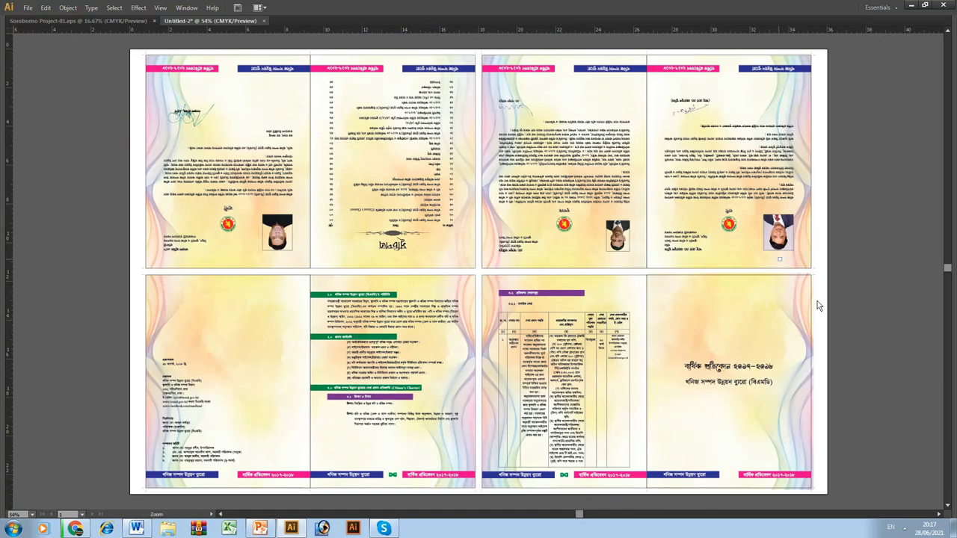
drag(818, 306, 779, 255)
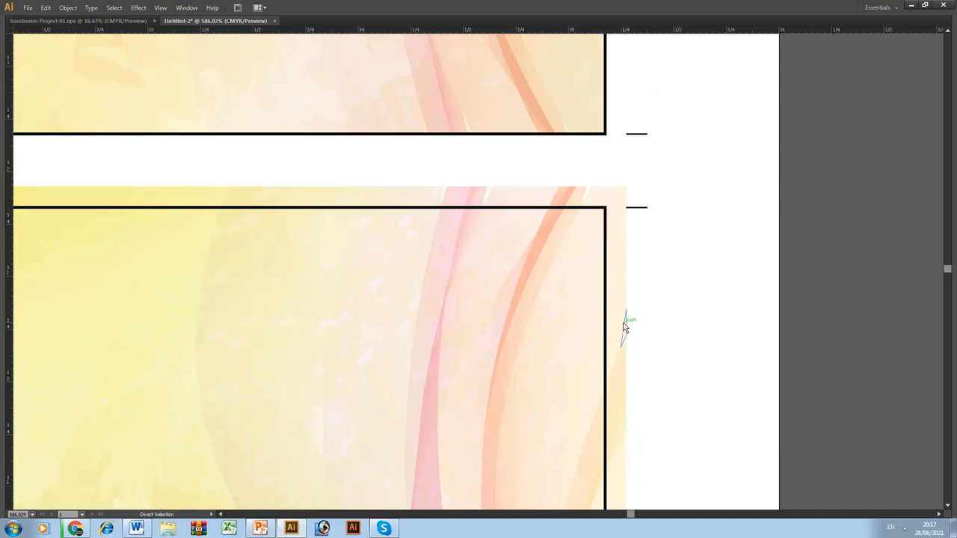
key(ctrl+0)
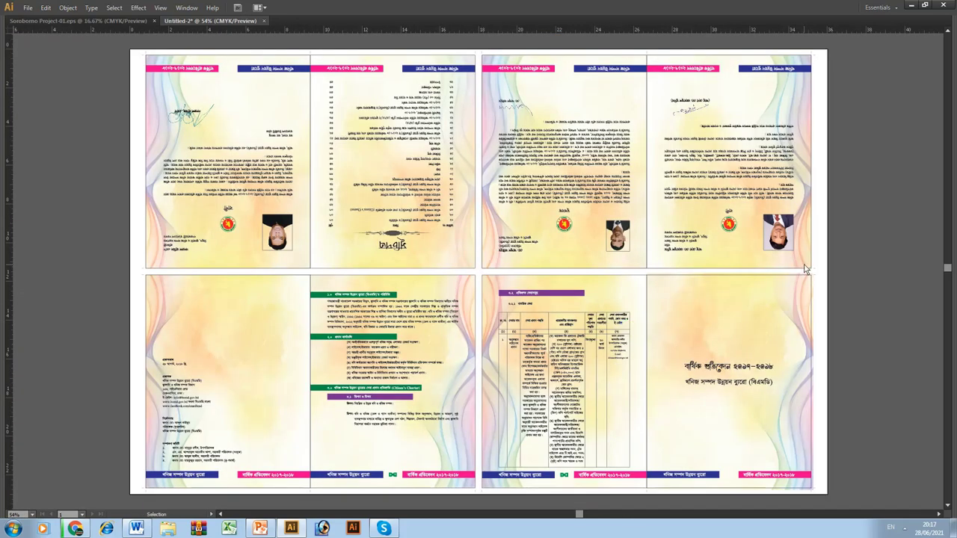
click(778, 267)
right_click(775, 266)
click(805, 326)
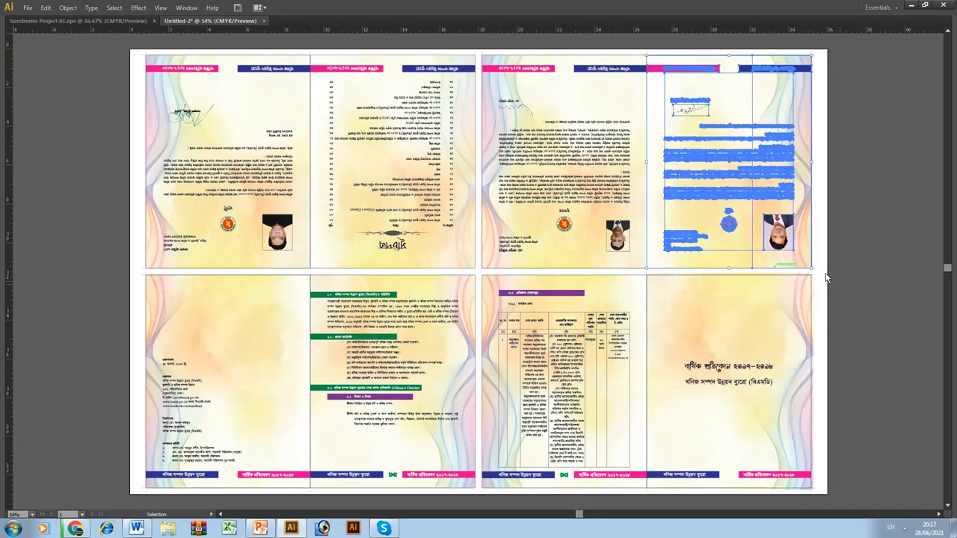
key(Tab)
key(ctrl+r)
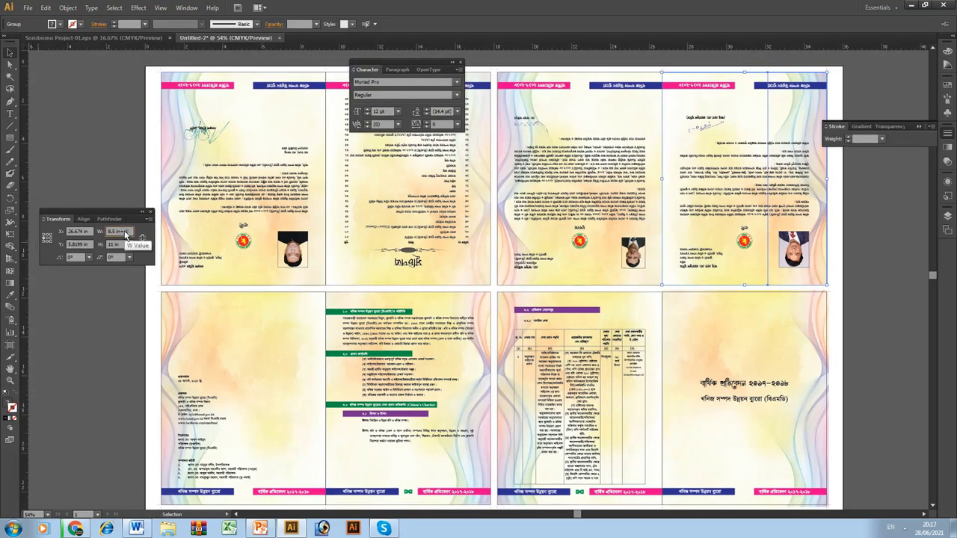
text(8.6)
key(Tab)
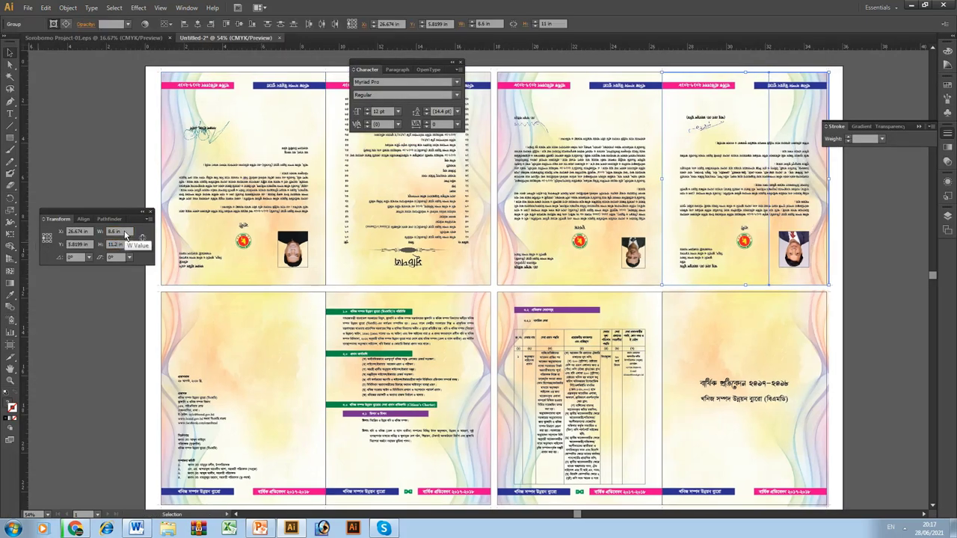
key(Tab)
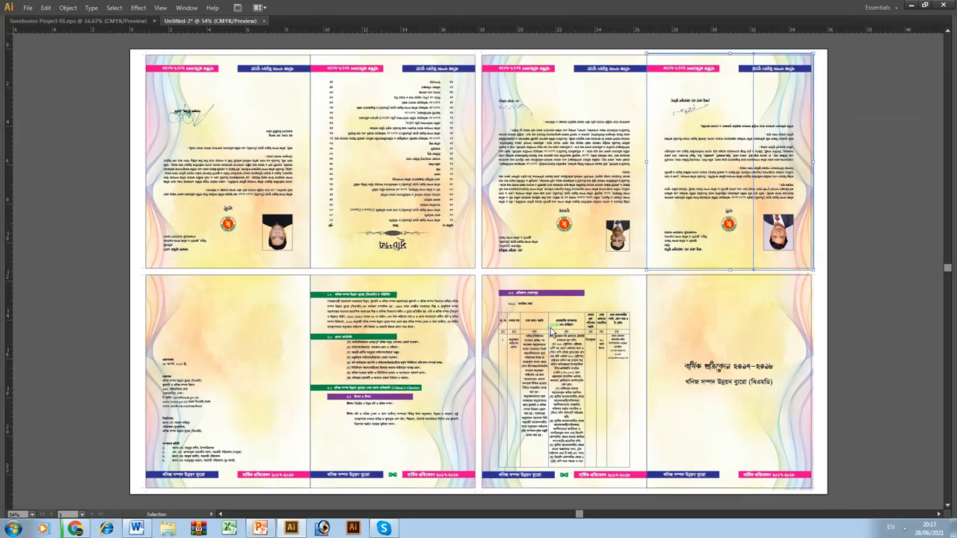
Step: Ungroup the upper page's artwork group
click(349, 263)
right_click(348, 262)
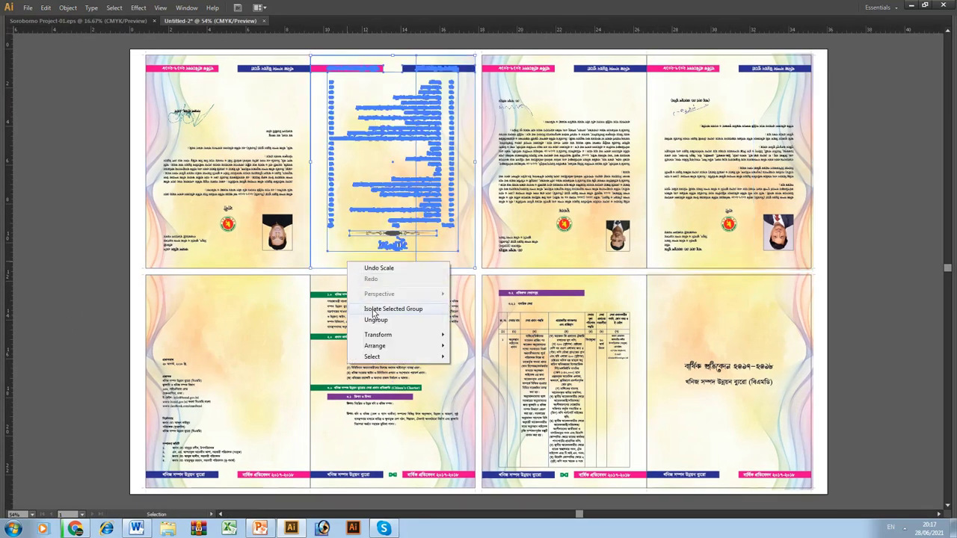
click(375, 320)
click(331, 271)
click(352, 259)
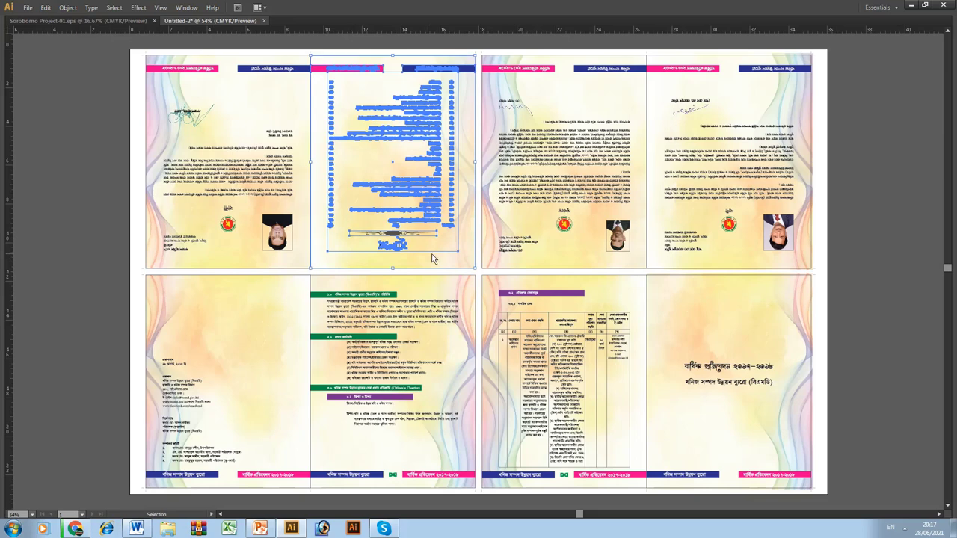
right_click(457, 261)
click(121, 267)
Step: Direct-select the upper page's background art and set its width to 8.6 in
click(345, 277)
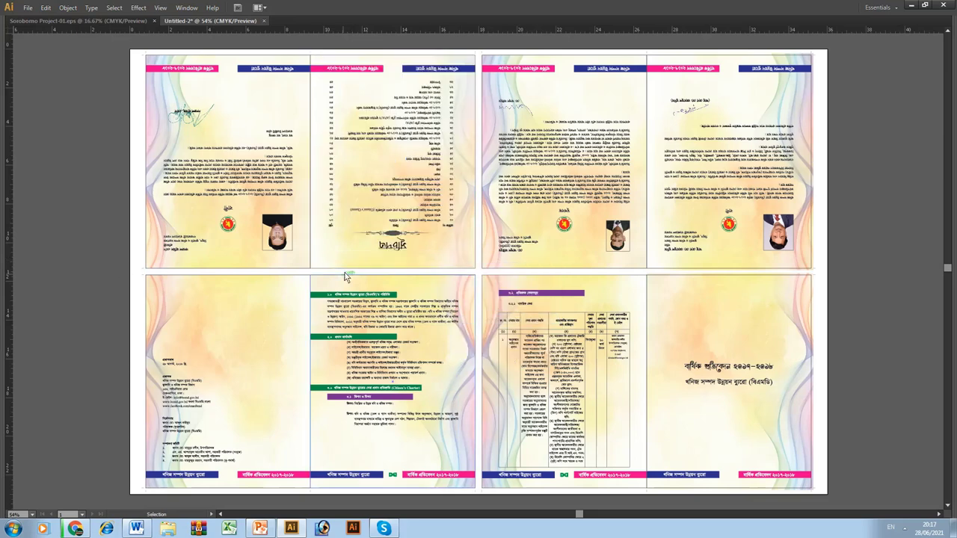
click(434, 272)
click(463, 255)
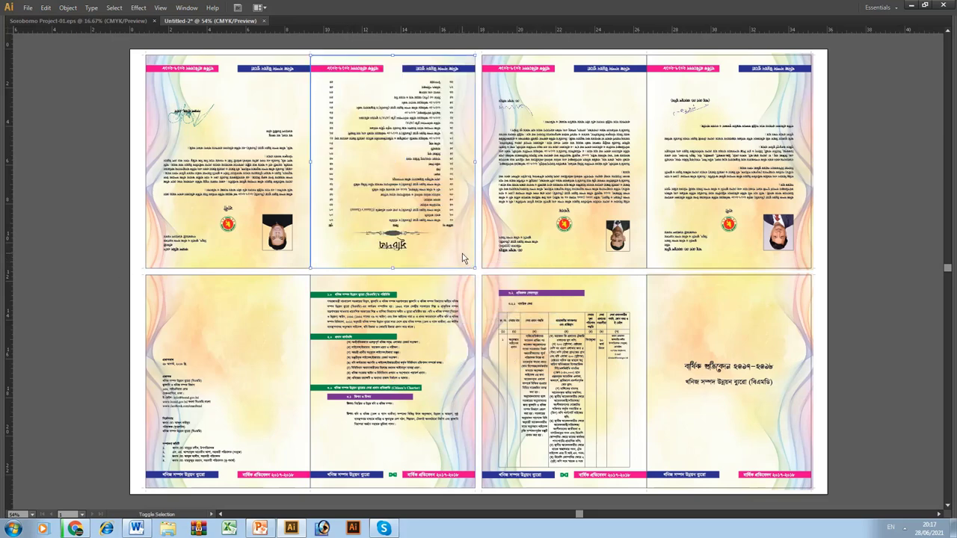
key(a)
click(462, 253)
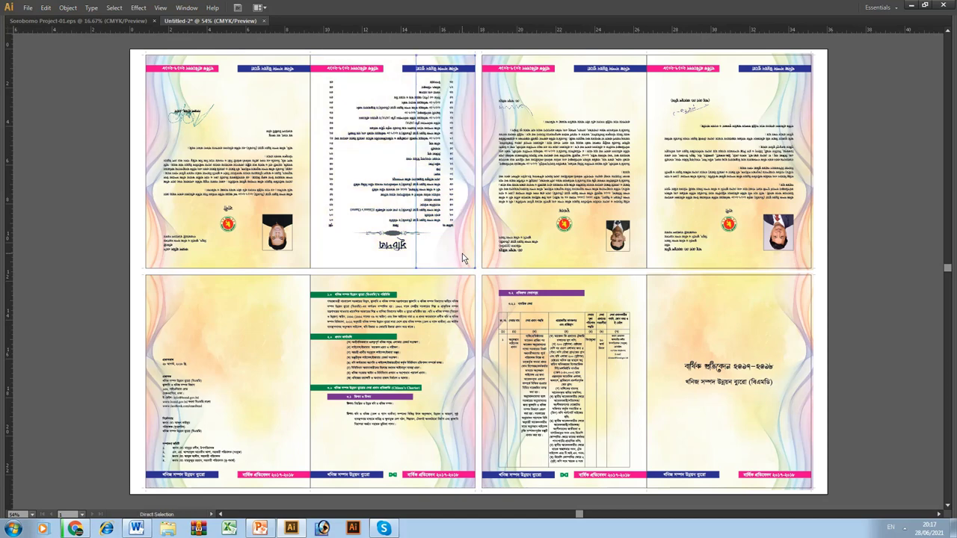
key(Tab)
key(f)
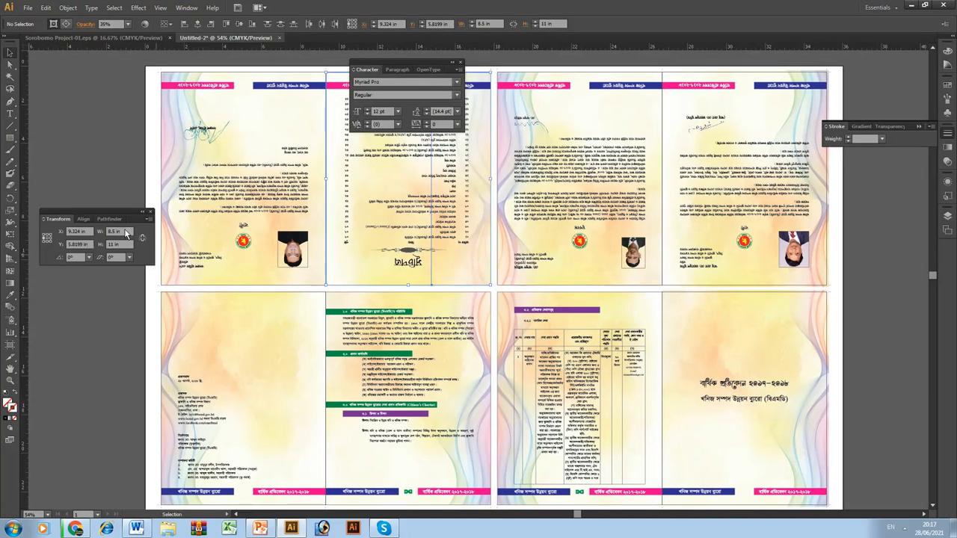
text(8.6)
key(Tab)
text(11.2)
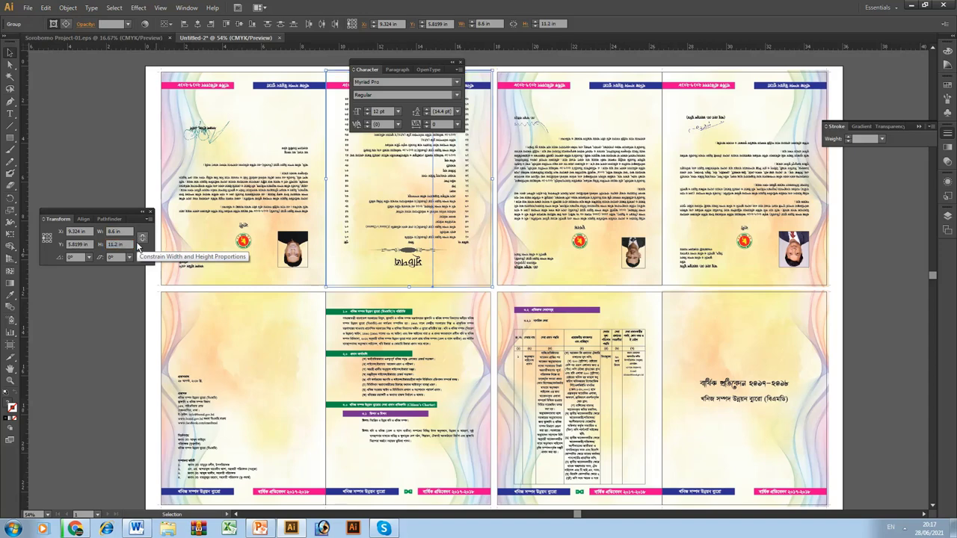
key(Tab)
Step: Ungroup page 7 and widen its background art to 8.6 in
key(v)
click(382, 339)
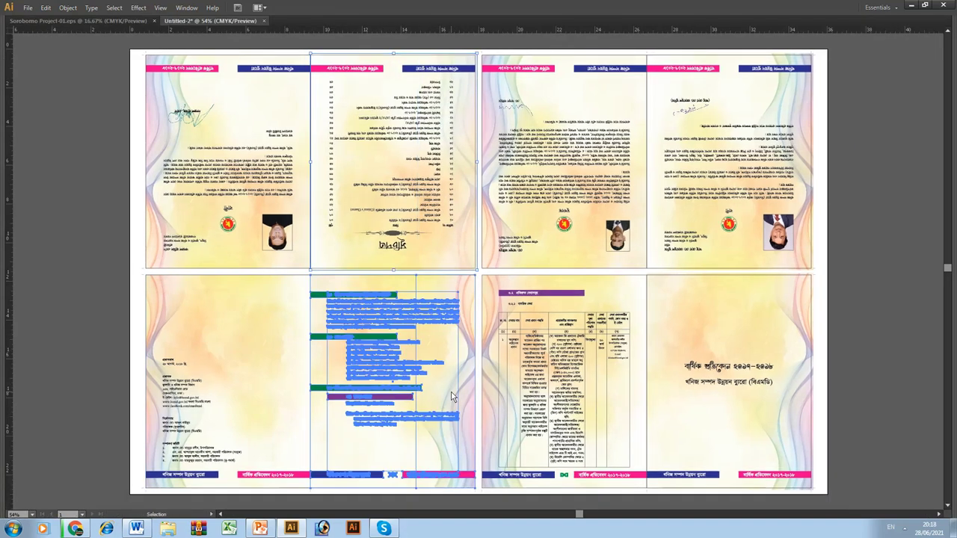
right_click(452, 394)
click(462, 448)
scroll(462, 447, down, 2)
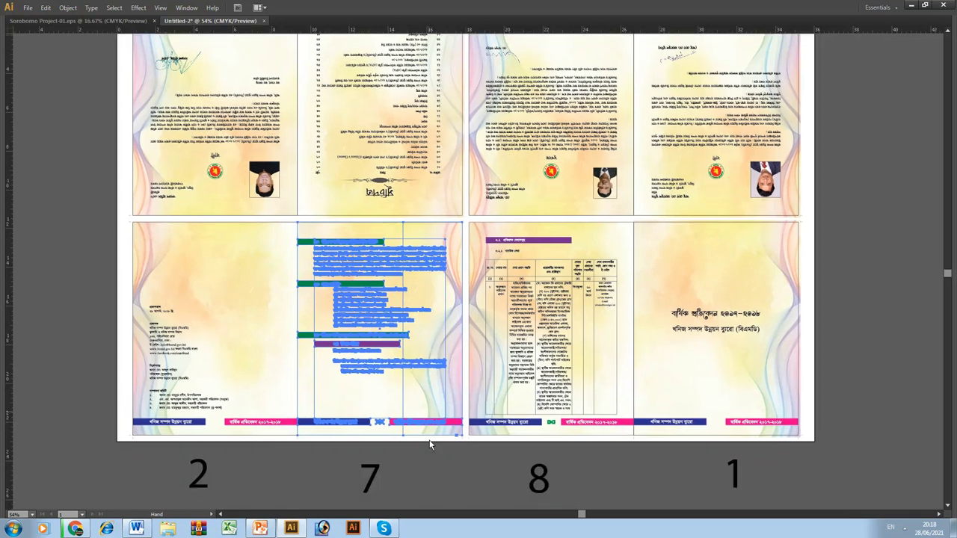
key(ctrl+shift+a)
click(447, 408)
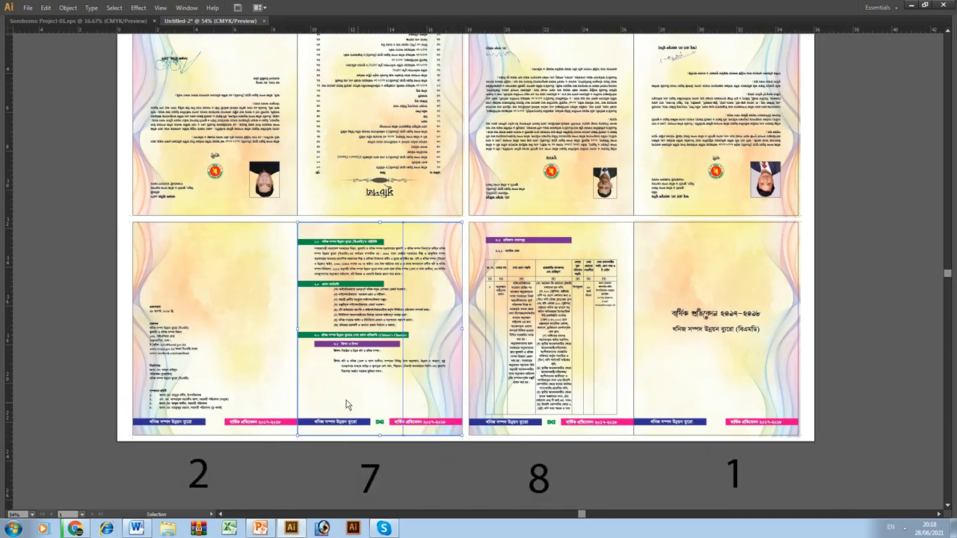
key(Tab)
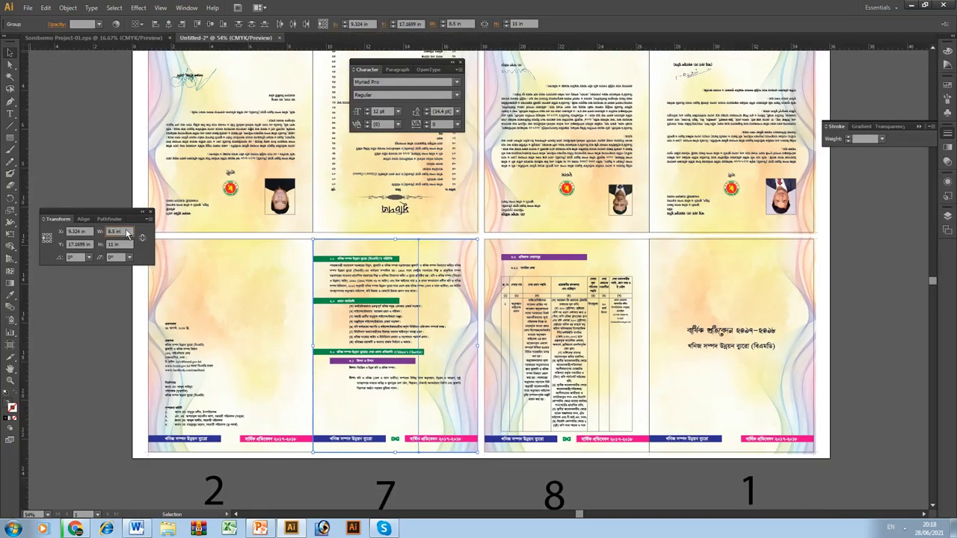
text(8.6)
key(Tab)
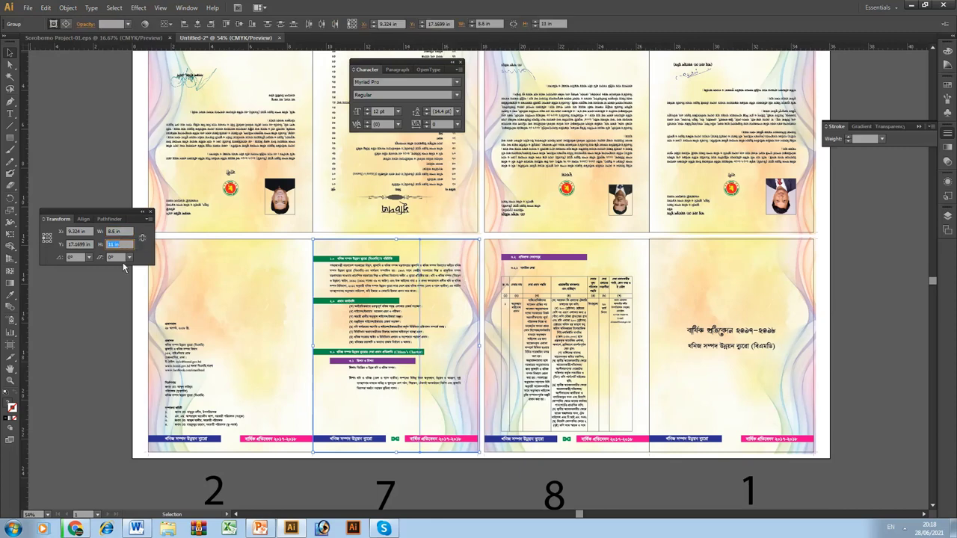
text(11.2)
key(Tab)
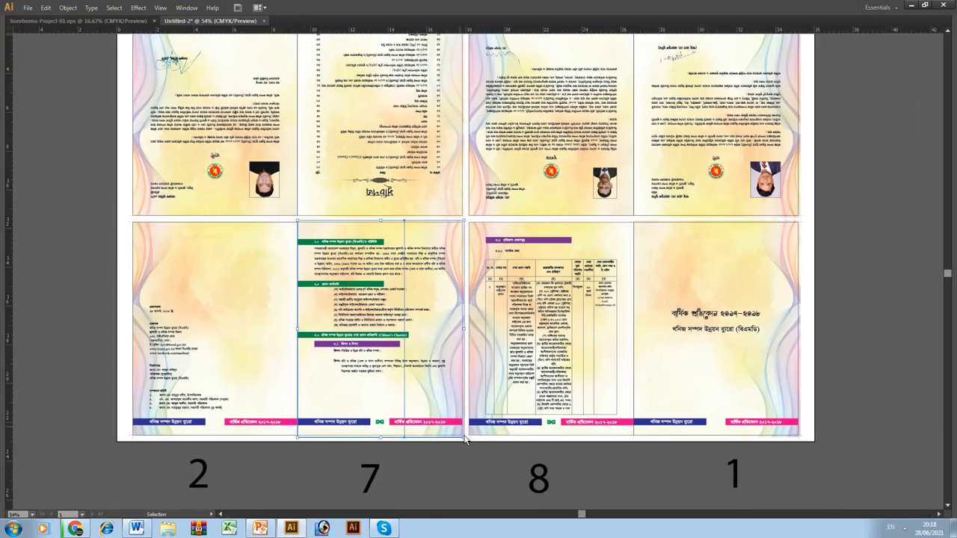
Step: Ungroup page 2's artwork
click(224, 284)
right_click(223, 282)
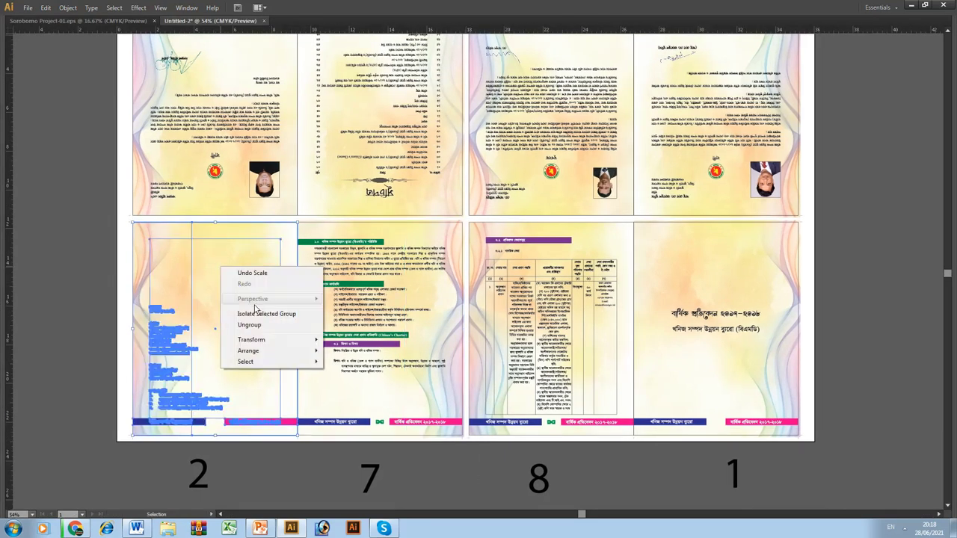
click(247, 331)
click(69, 231)
key(Tab)
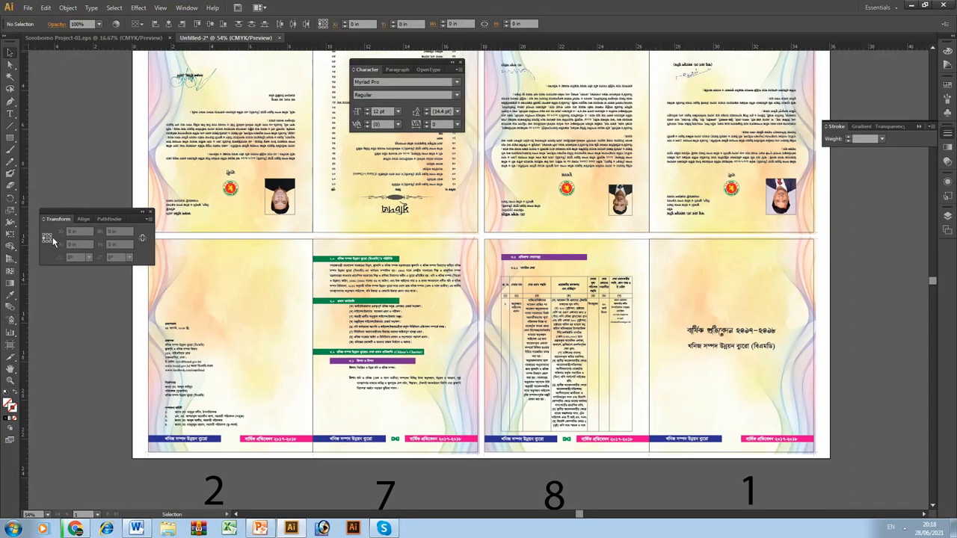
click(197, 265)
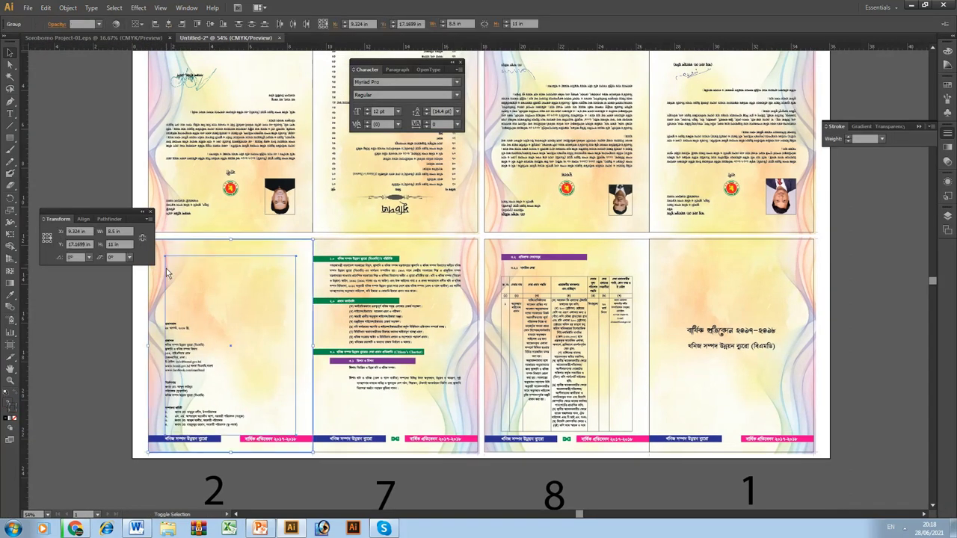
click(179, 281)
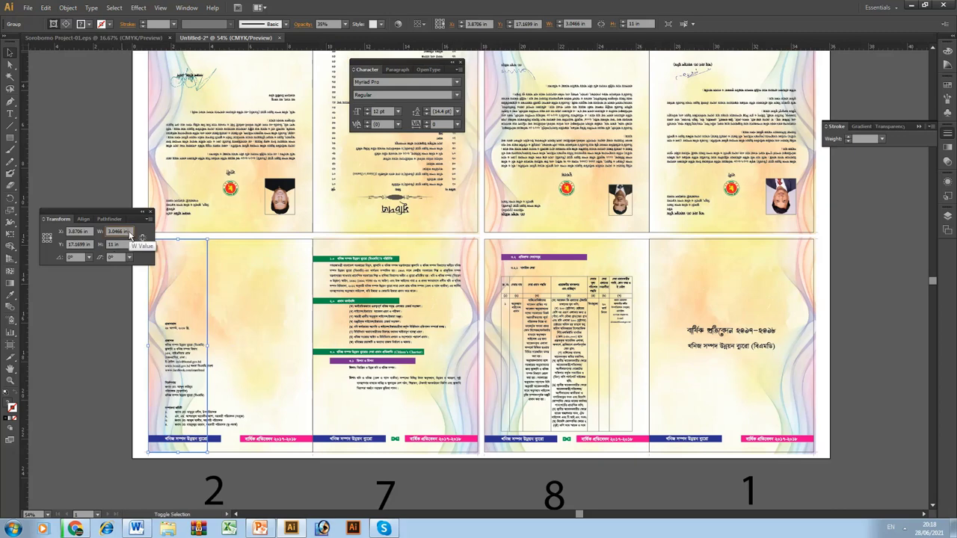
click(96, 276)
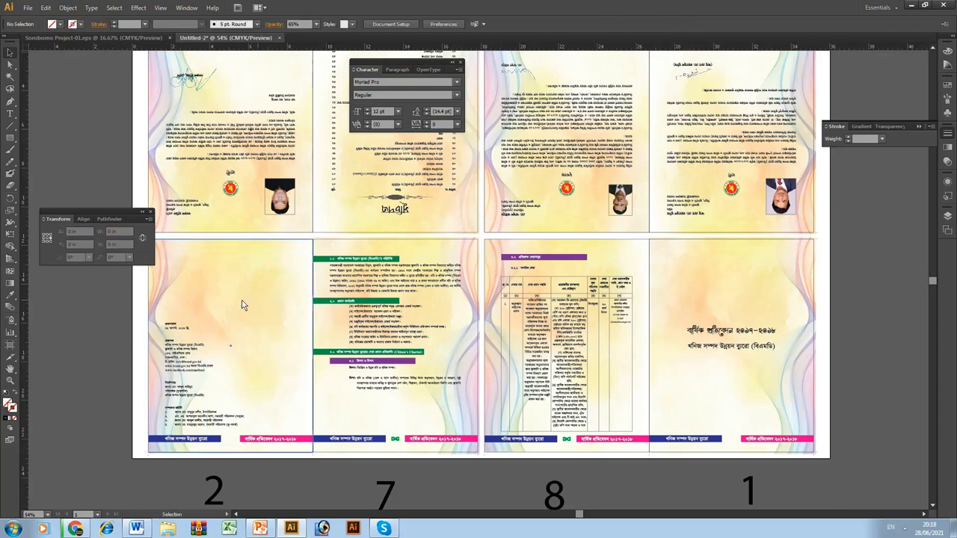
Step: Select page 2's background, undo its accidental deletion, and set its width to 8.6 in
key(a)
alt+click(175, 281)
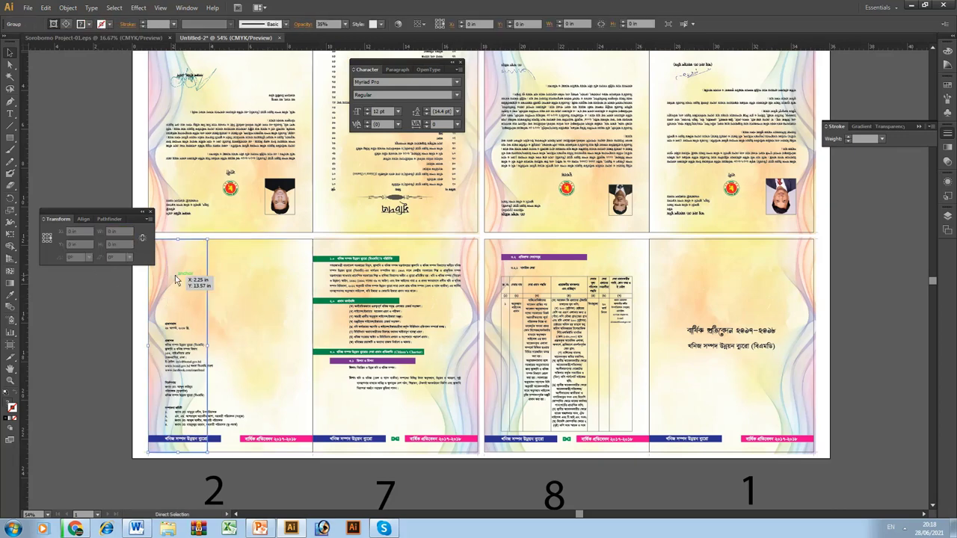
key(Delete)
alt+click(175, 281)
key(Delete)
key(ctrl+z)
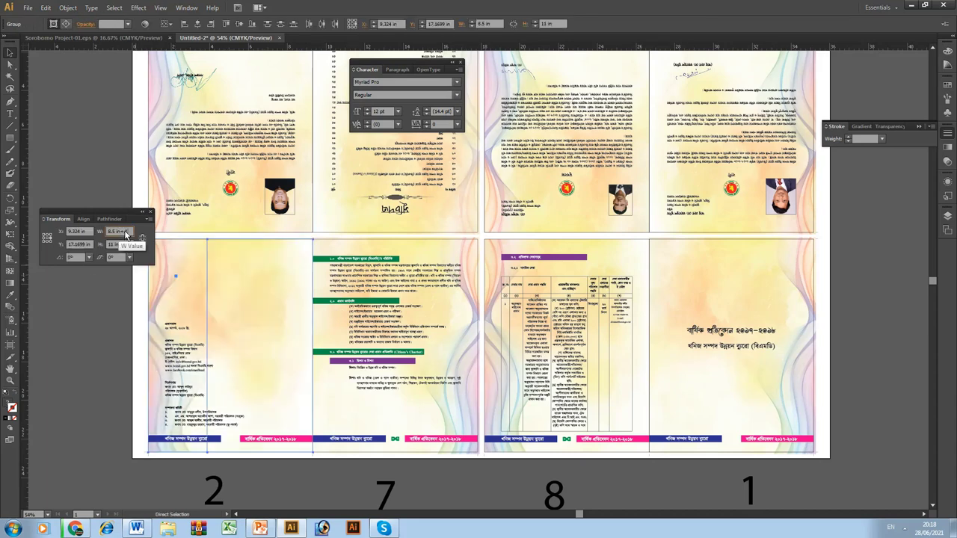
text(8.6)
key(Tab)
text(11.2)
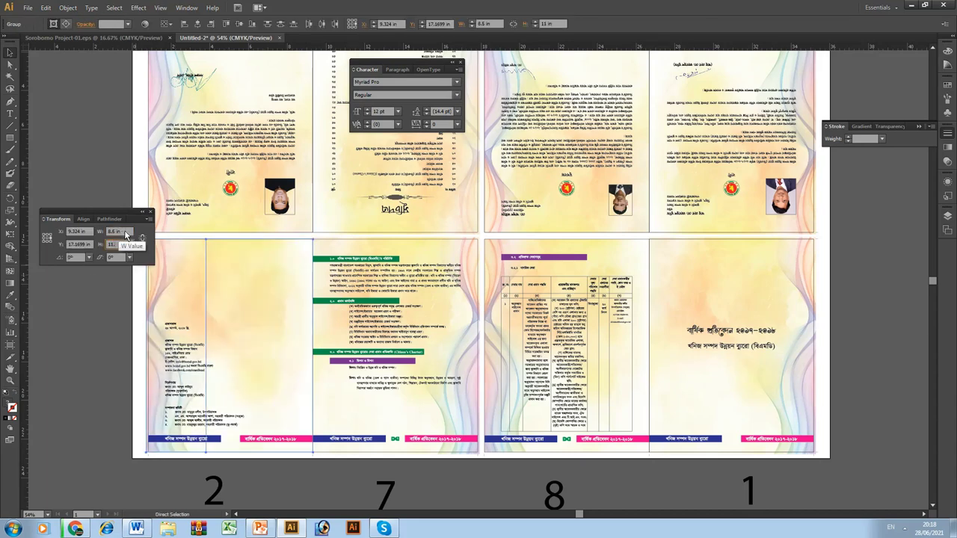
key(Tab)
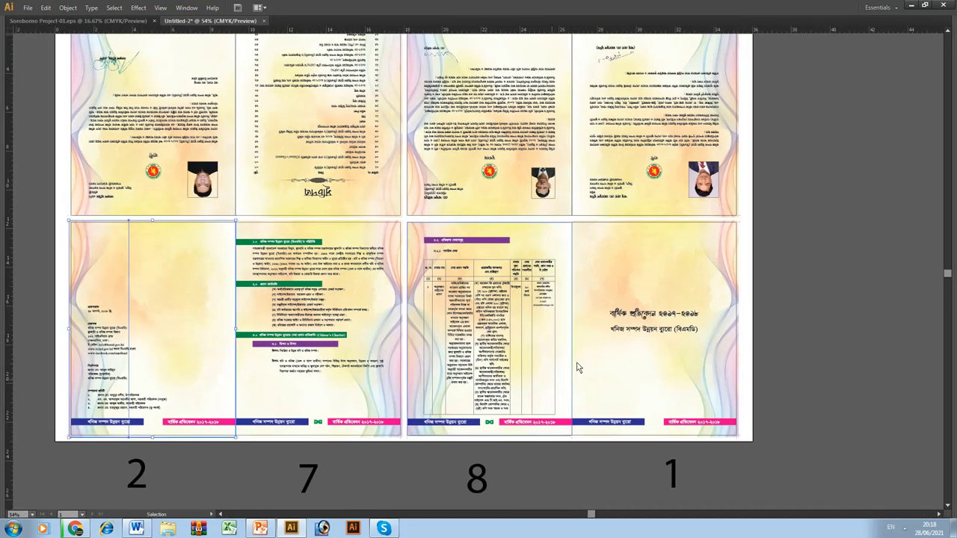
Step: Ungroup the page 8 and upper page artwork and confirm their new widths
right_click(546, 248)
click(576, 303)
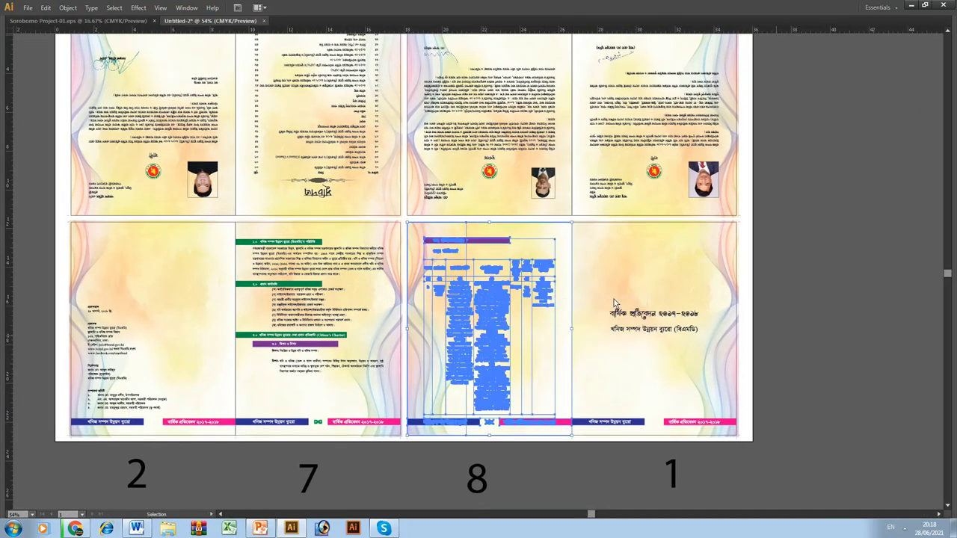
key(Tab)
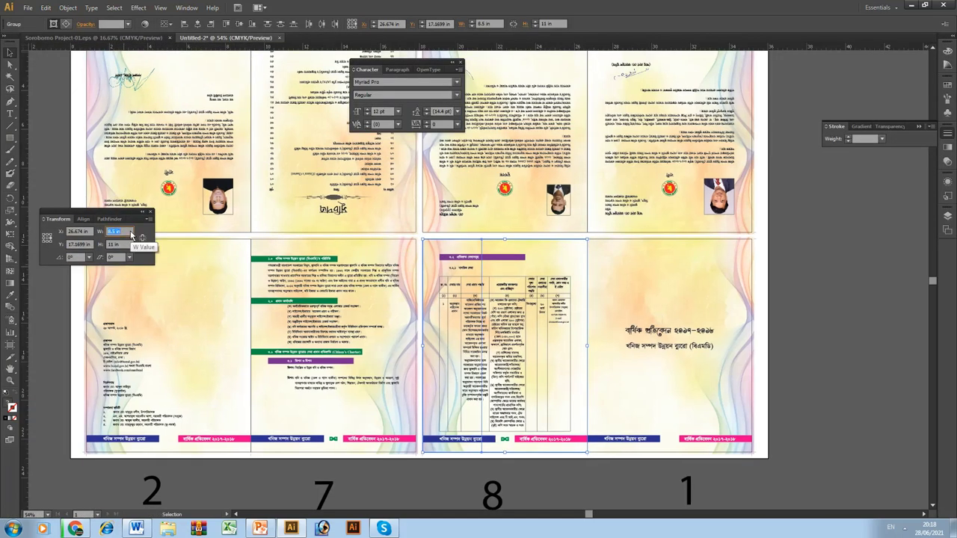
text(8.6)
key(Return)
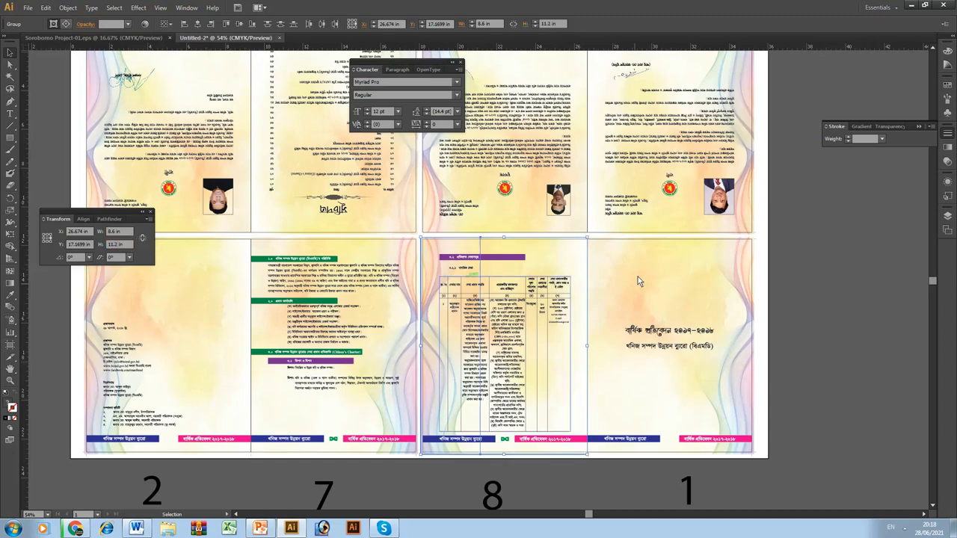
scroll(638, 277, up, 3)
right_click(538, 272)
click(565, 331)
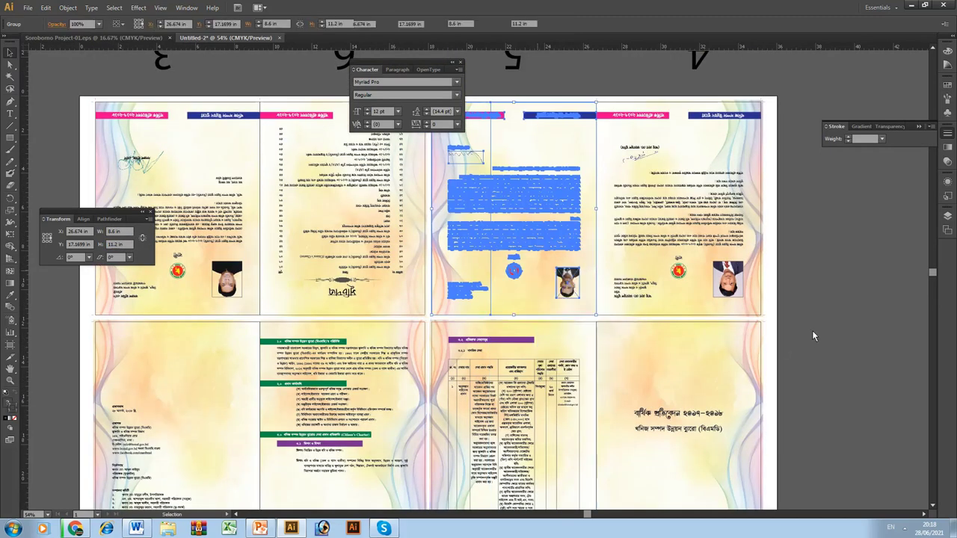
click(480, 134)
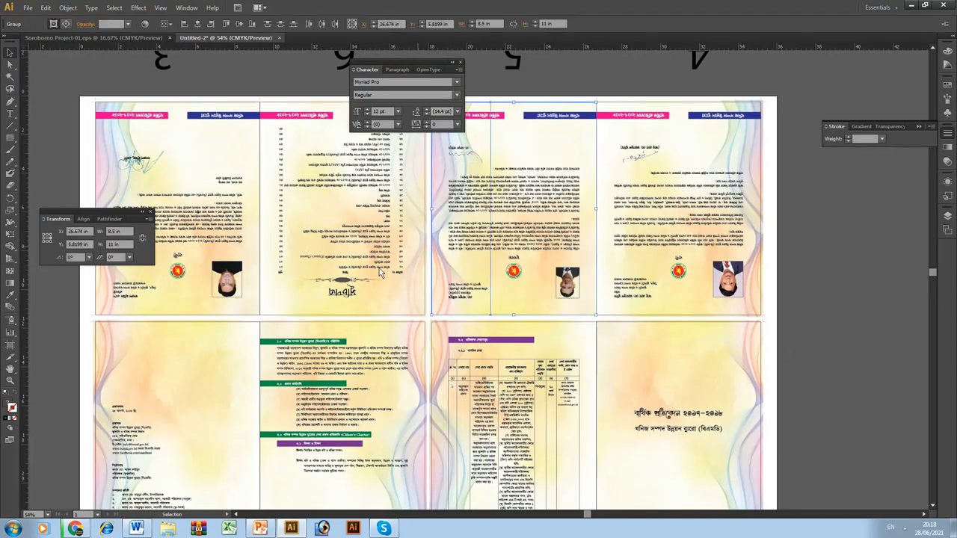
text(8)
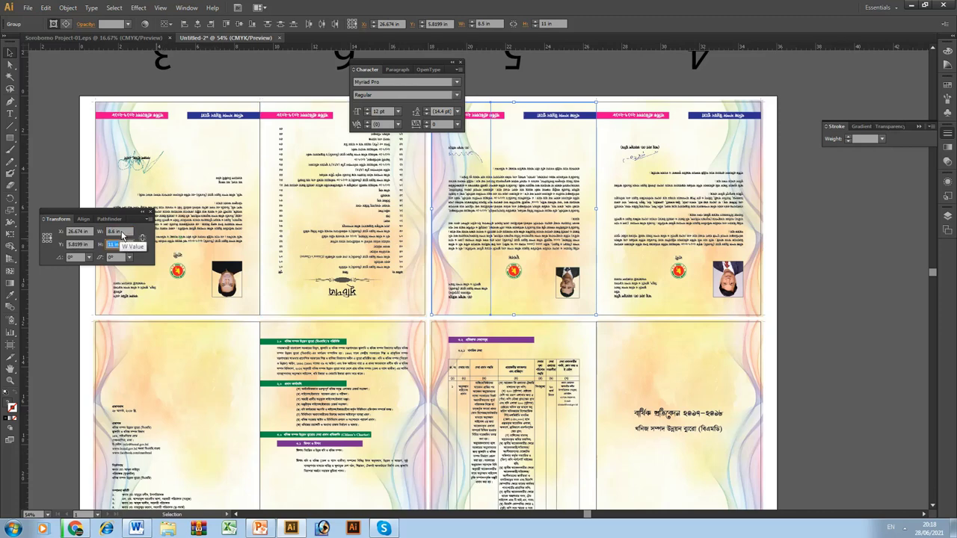
key(Return)
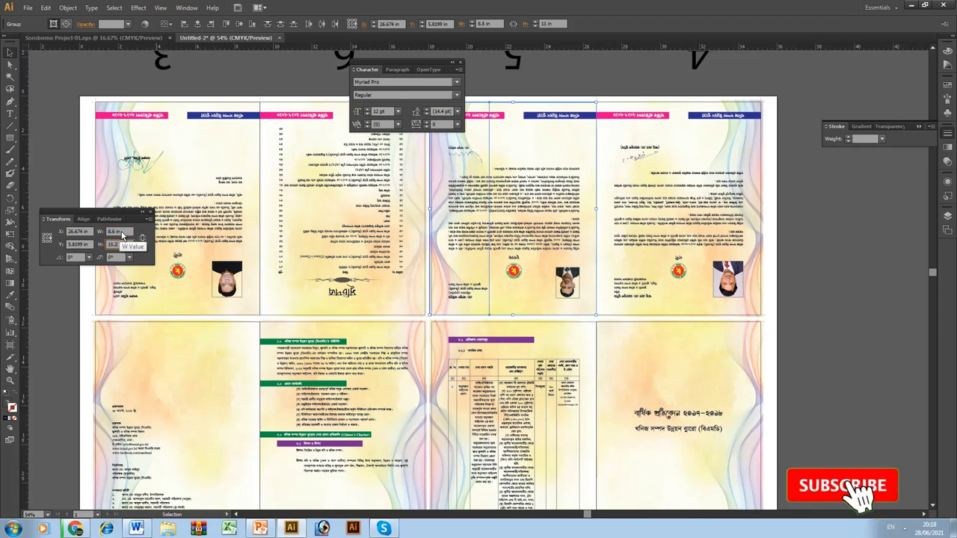
key(Tab)
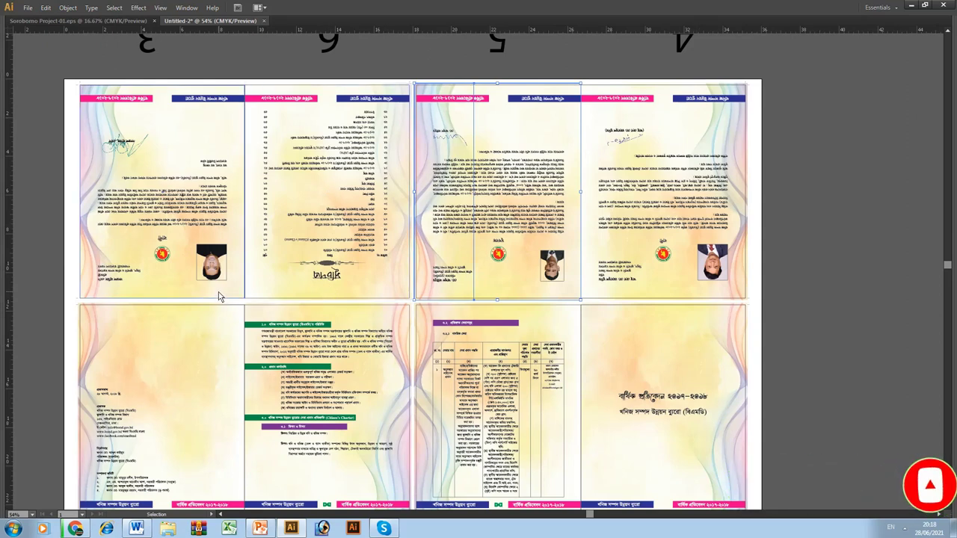
Step: Ungroup the top-left page's artwork and apply an 8.6 in width
click(219, 297)
right_click(219, 297)
click(240, 348)
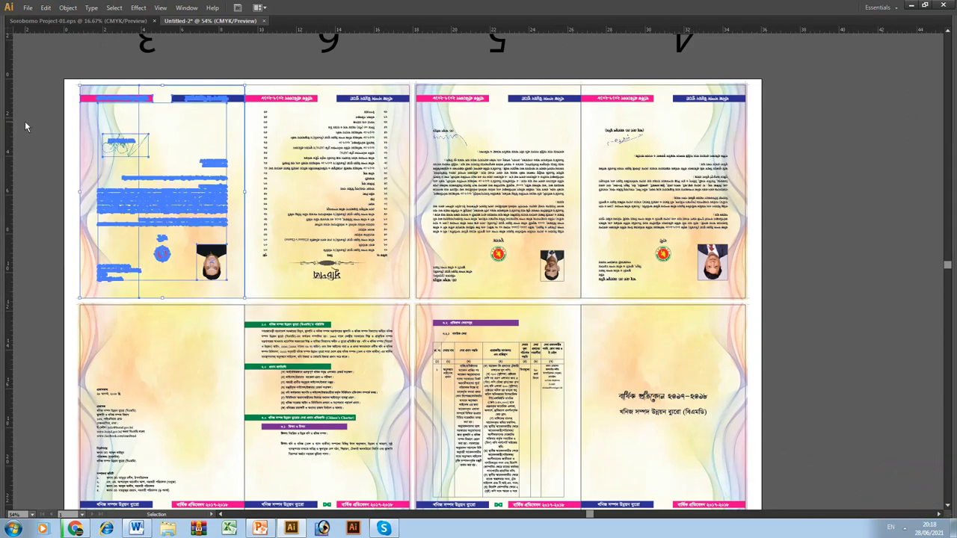
click(53, 62)
drag(53, 62, 246, 322)
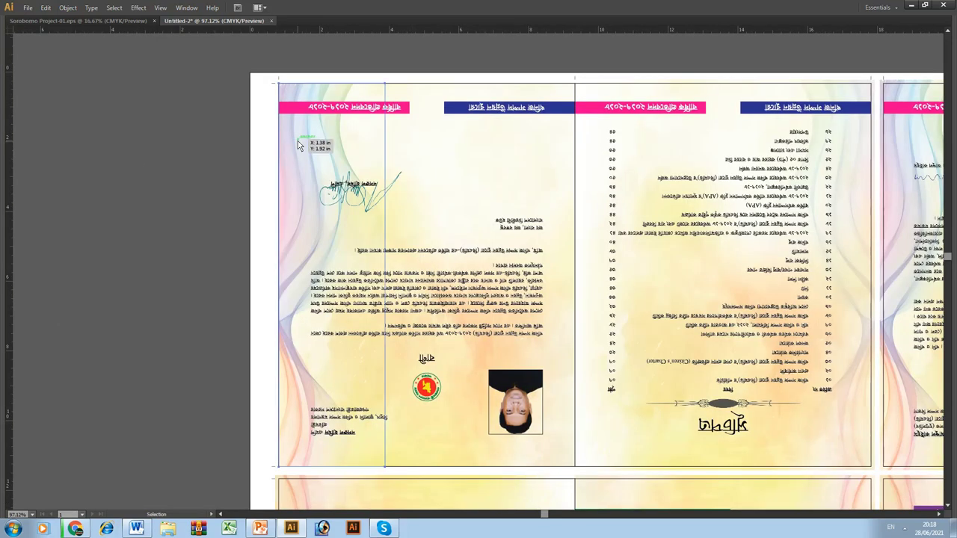
key(Tab)
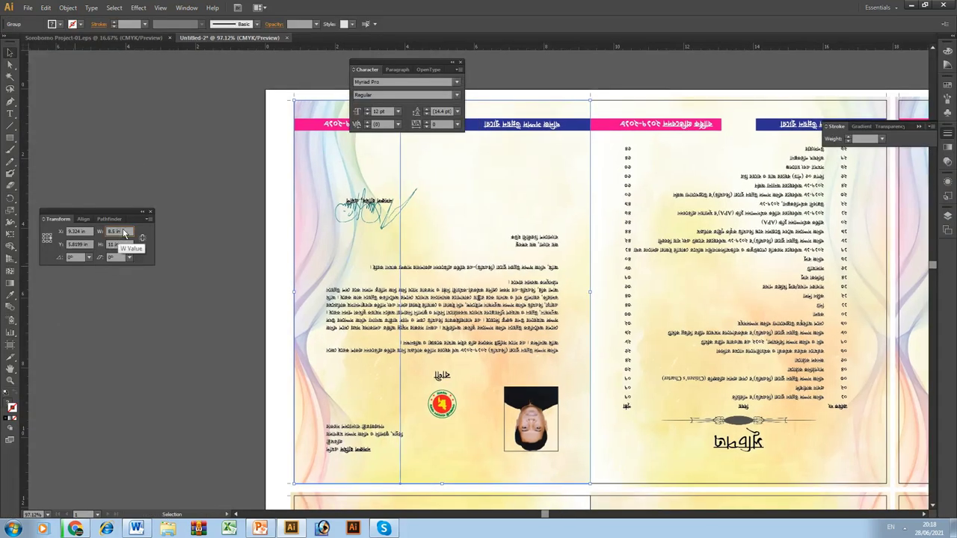
key(Tab)
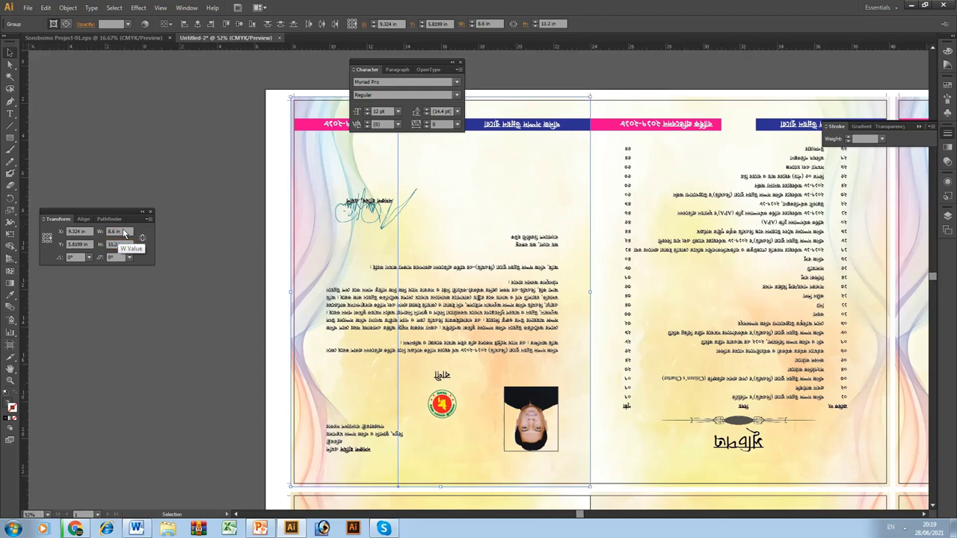
key(ctrl+0)
key(Tab)
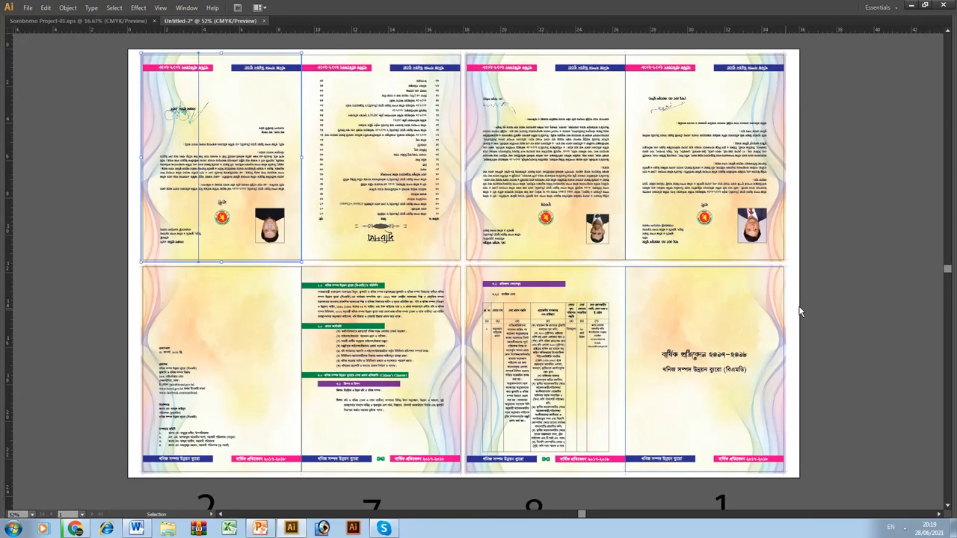
key(ctrl+shift+a)
Step: Add a third crop mark in the right-edge gap and distribute the three marks evenly
scroll(354, 269, up, 5)
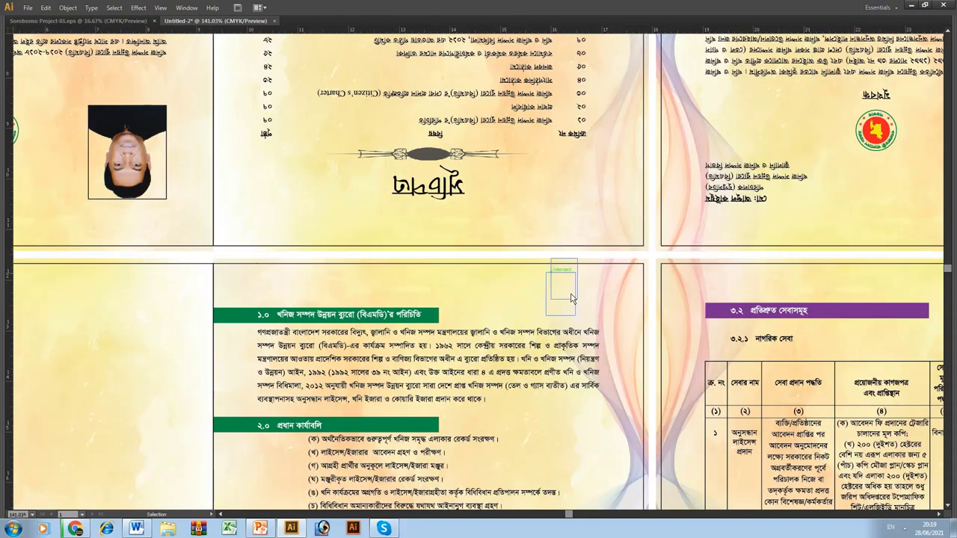
key(ctrl+0)
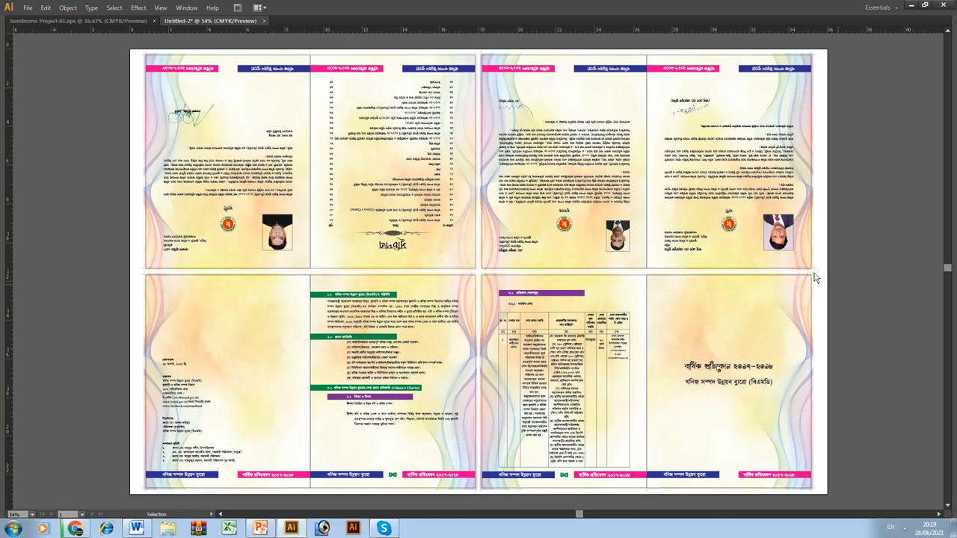
scroll(851, 303, up, 10)
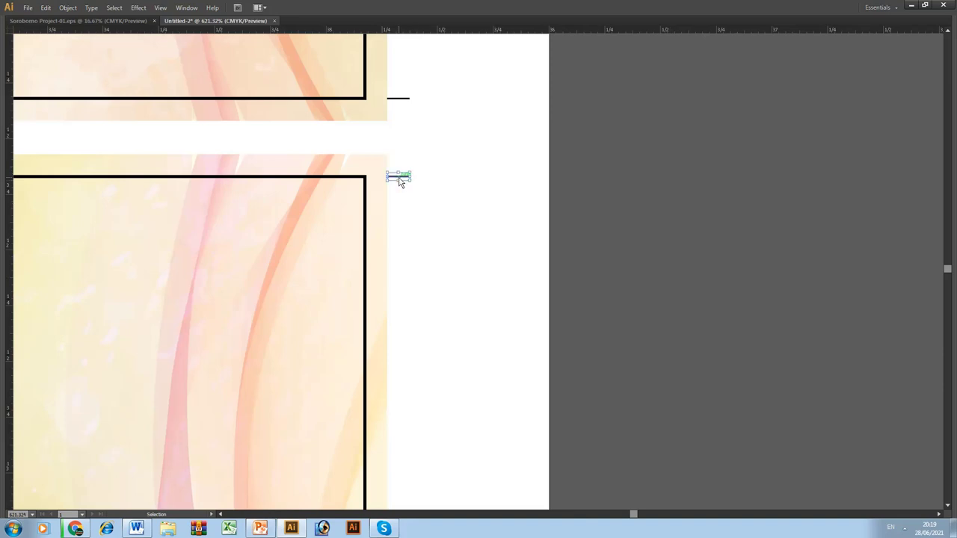
drag(400, 180, 399, 163)
drag(398, 211, 383, 210)
key(Tab)
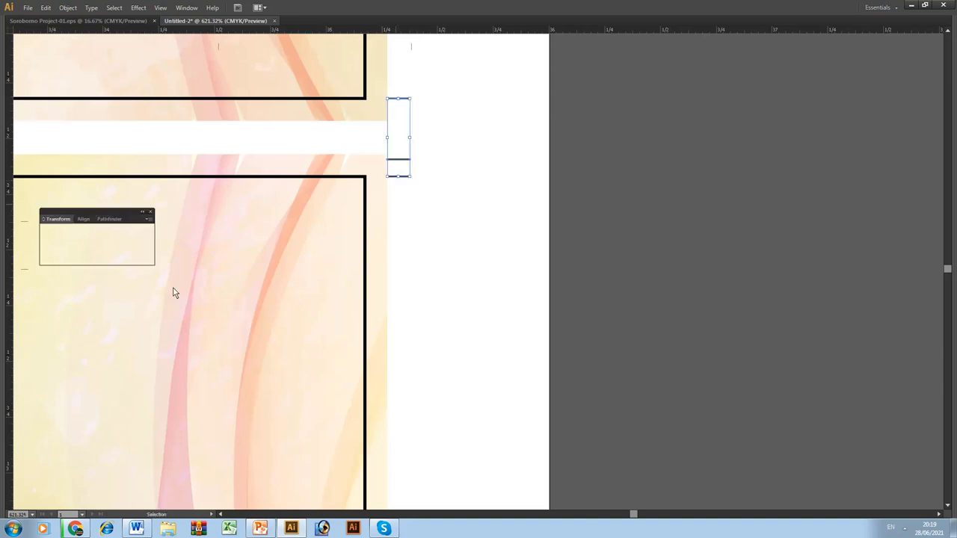
click(84, 217)
click(84, 270)
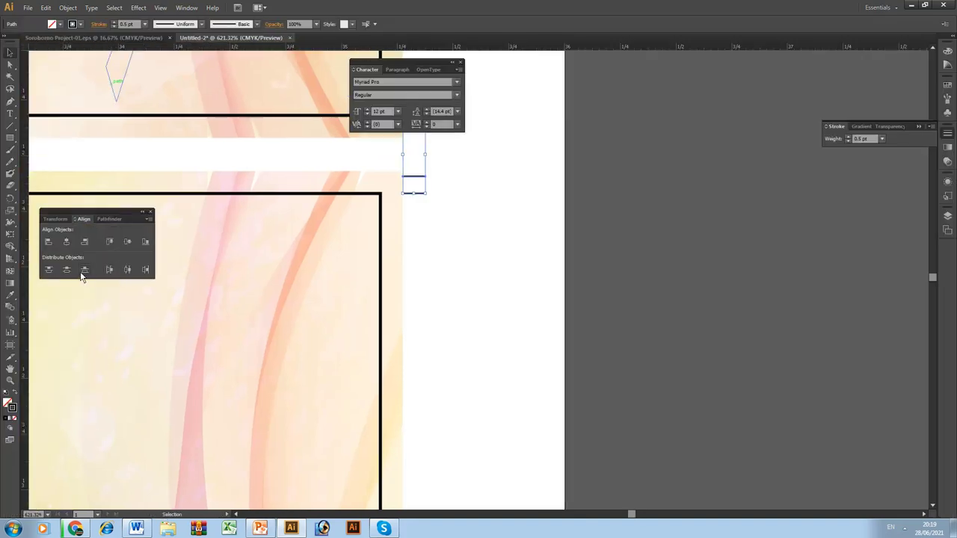
key(Tab)
click(444, 270)
Step: Add a third crop mark in the left-edge gap between page rows and space the three evenly
key(ctrl+0)
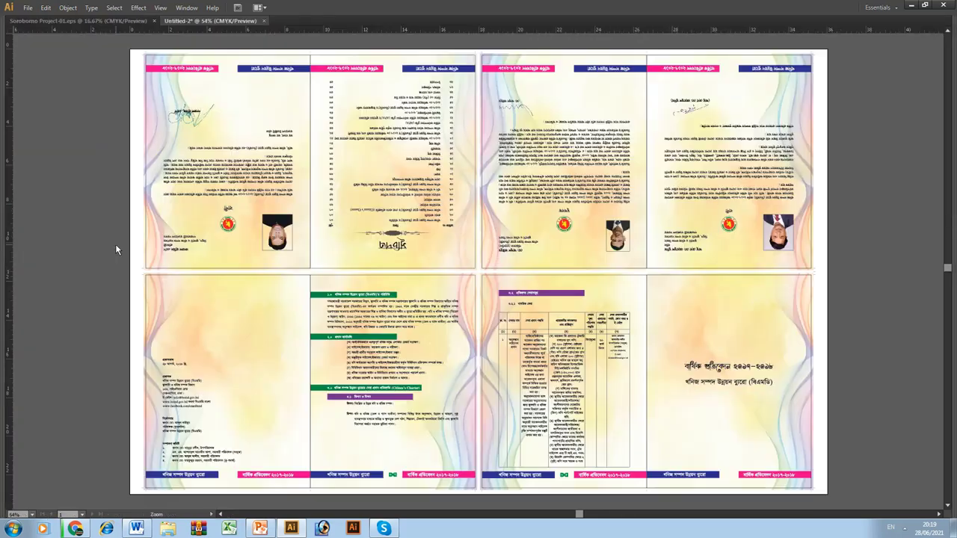
drag(161, 295, 119, 255)
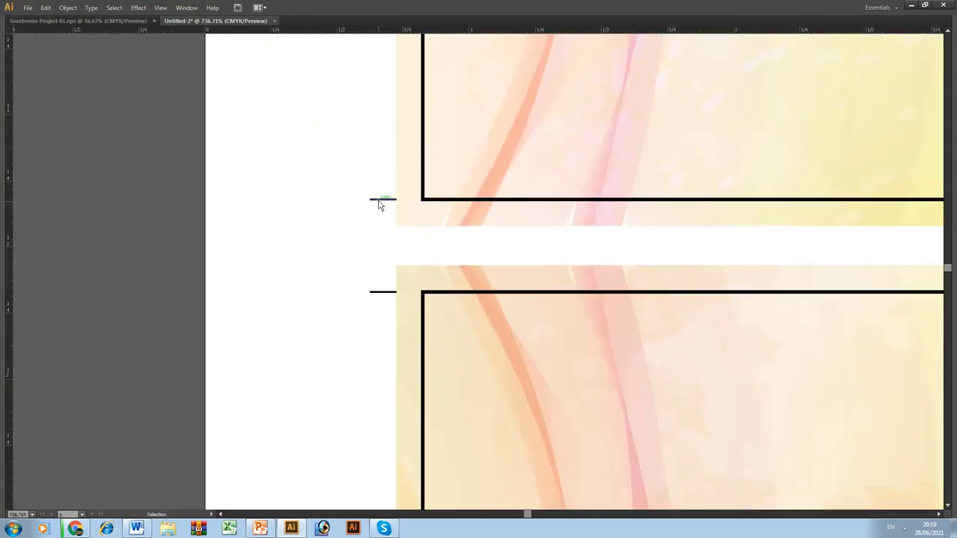
drag(380, 205, 379, 241)
drag(338, 168, 378, 307)
key(Tab)
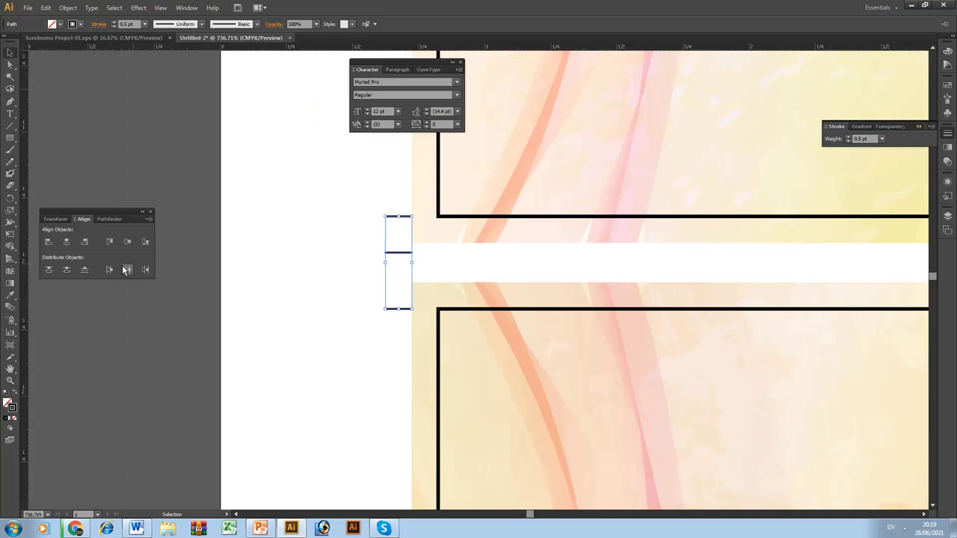
click(109, 270)
click(304, 280)
key(Tab)
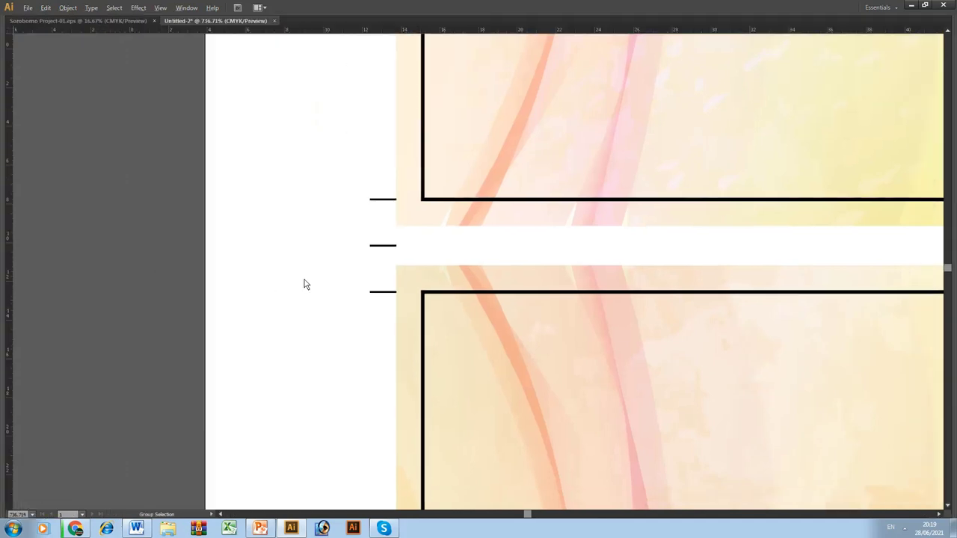
Step: Add a third crop mark along the top-edge gap and distribute the three evenly
key(ctrl+0)
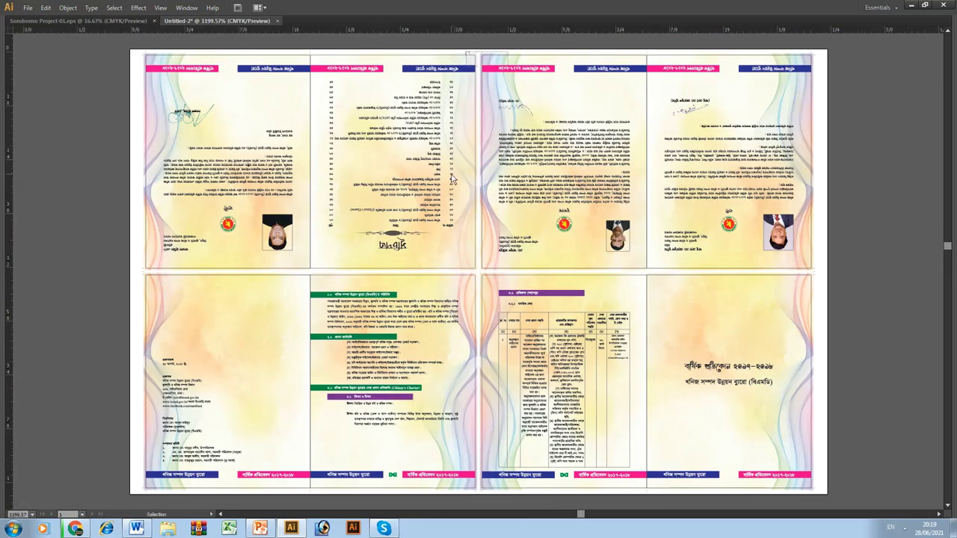
drag(469, 51, 506, 69)
drag(216, 110, 265, 112)
drag(391, 104, 171, 124)
key(Tab)
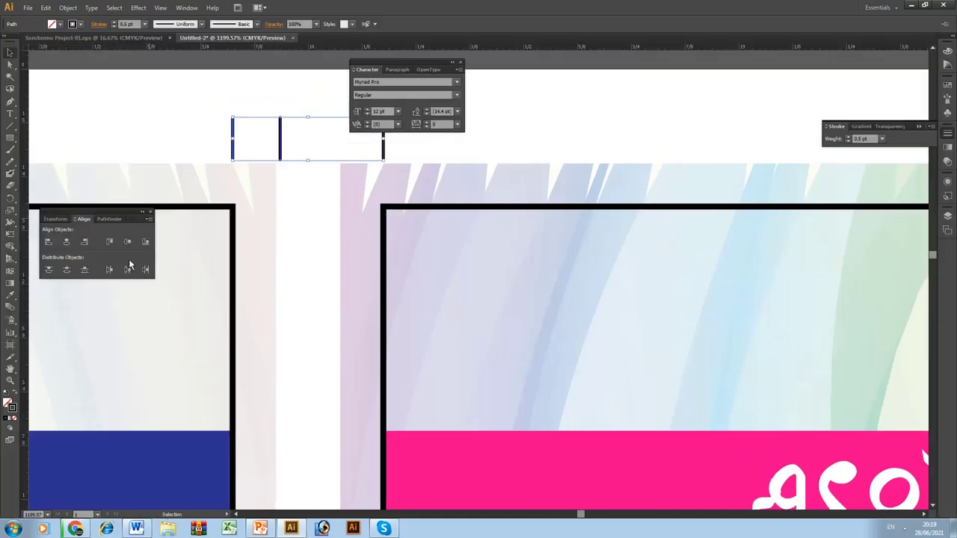
click(107, 270)
key(Tab)
Step: Add a third crop mark between the bottom-edge pair and space the three evenly
key(ctrl+0)
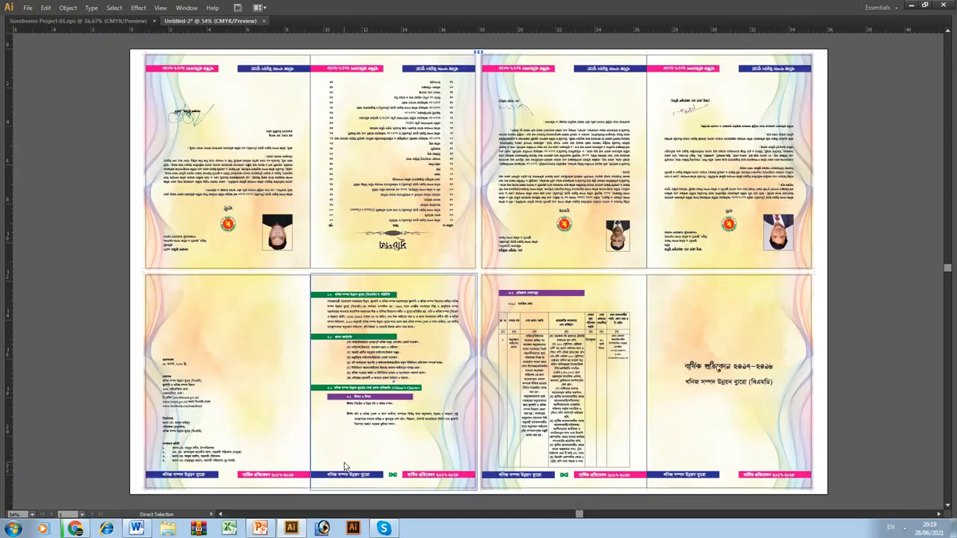
drag(485, 482, 476, 494)
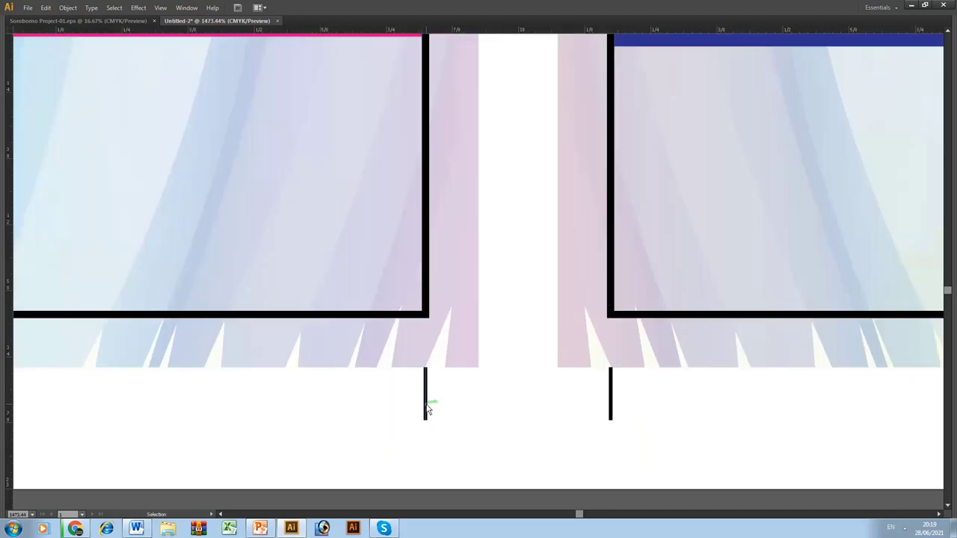
mouse_move(427, 402)
mouse_down()
mouse_move(617, 410)
mouse_move(346, 411)
mouse_up()
key(Tab)
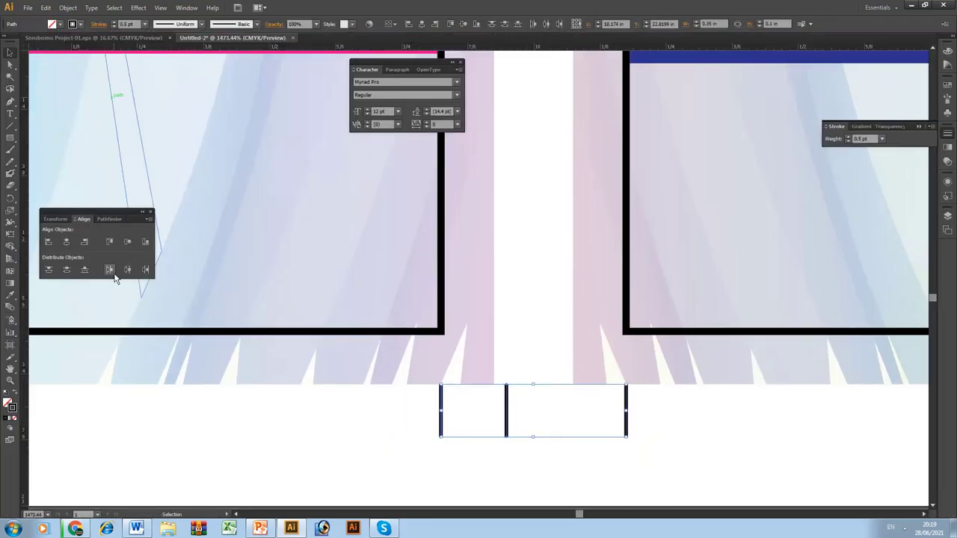
click(112, 273)
key(Tab)
click(614, 379)
key(ctrl+0)
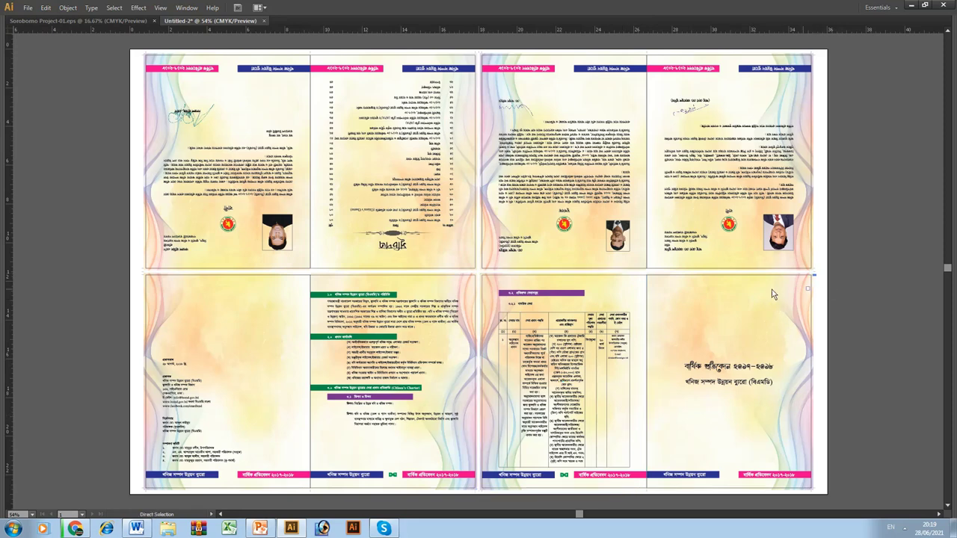
Step: Rotate a copy of the centre crop mark 90° to make a plus-shaped cross
scroll(485, 275, up, 1)
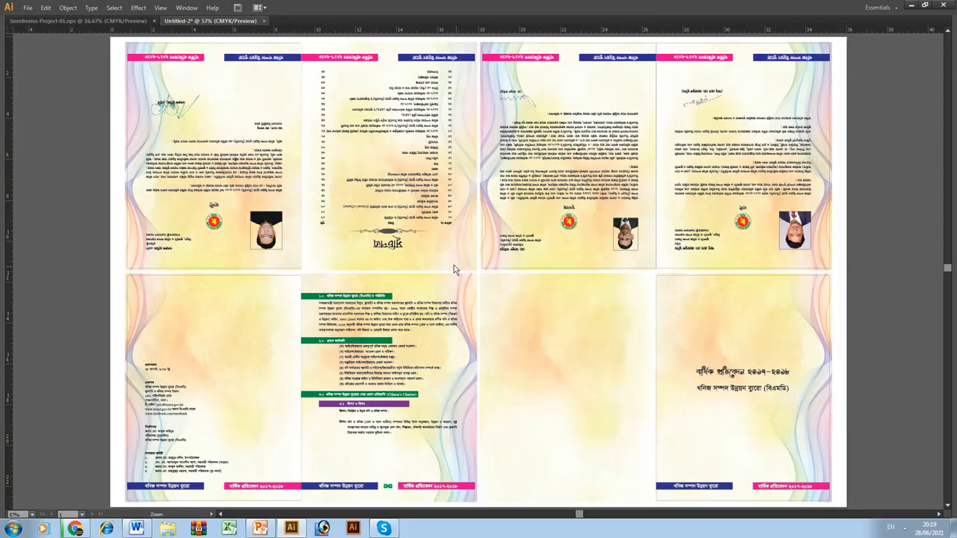
alt+scroll(529, 294, up, 10)
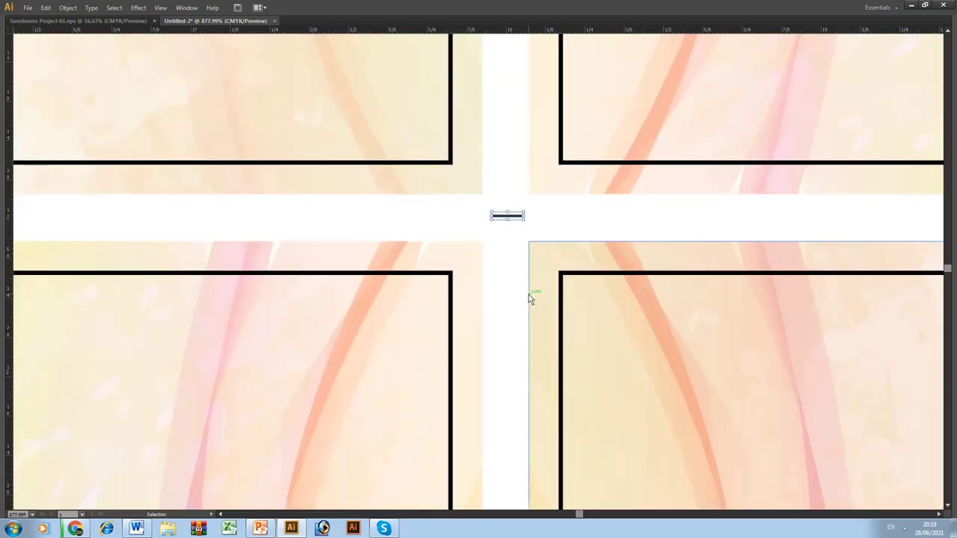
drag(531, 219, 517, 261)
click(531, 229)
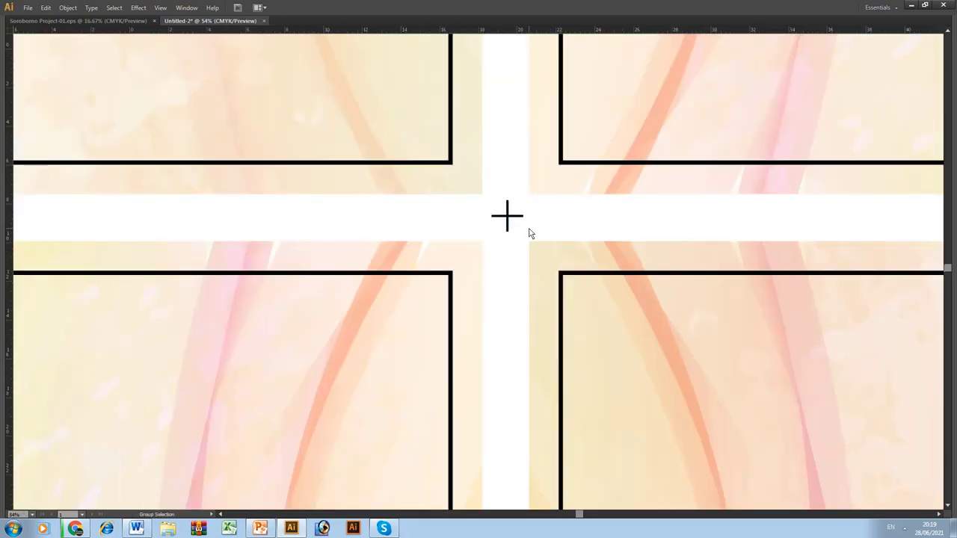
key(ctrl+0)
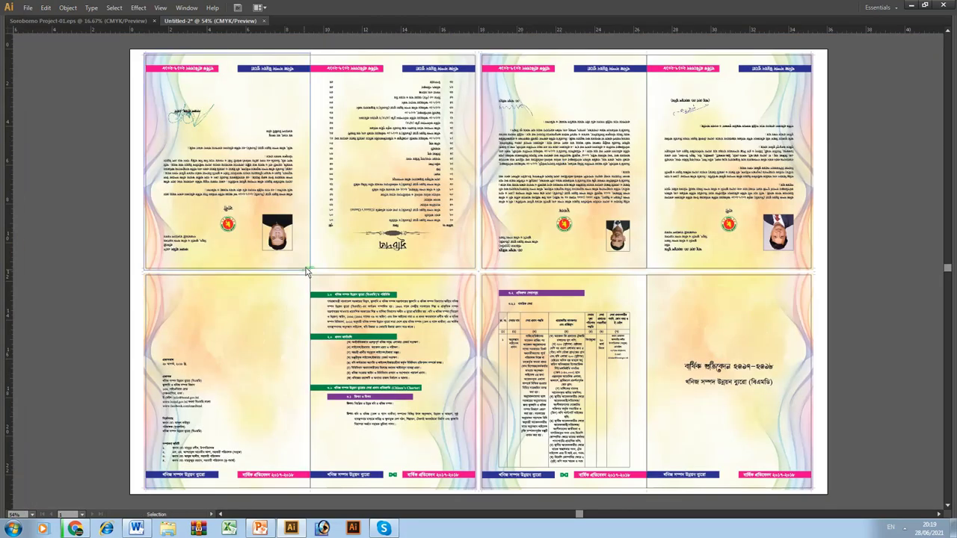
Step: Select every page frame via Select > Same > Stroke Weight and set their stroke to None
click(308, 267)
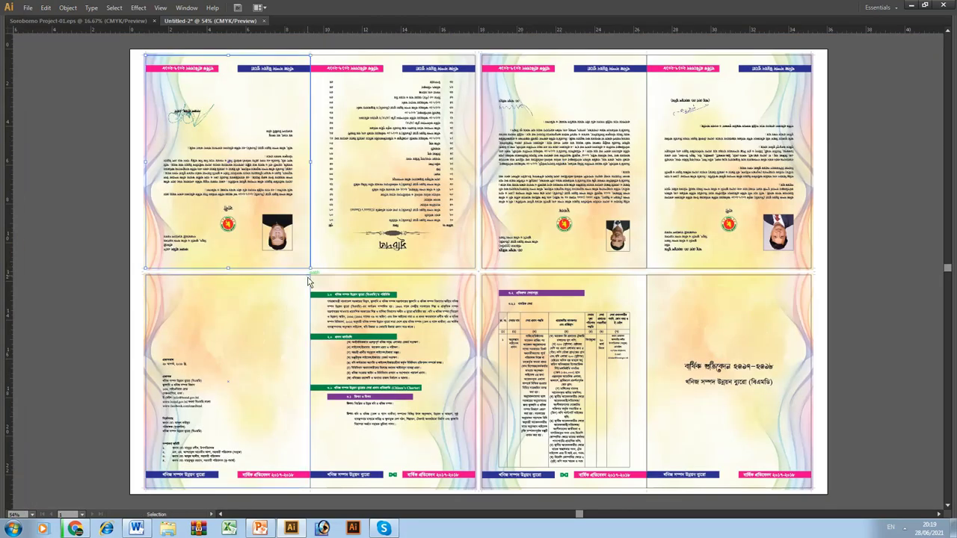
click(113, 8)
mouse_move(127, 104)
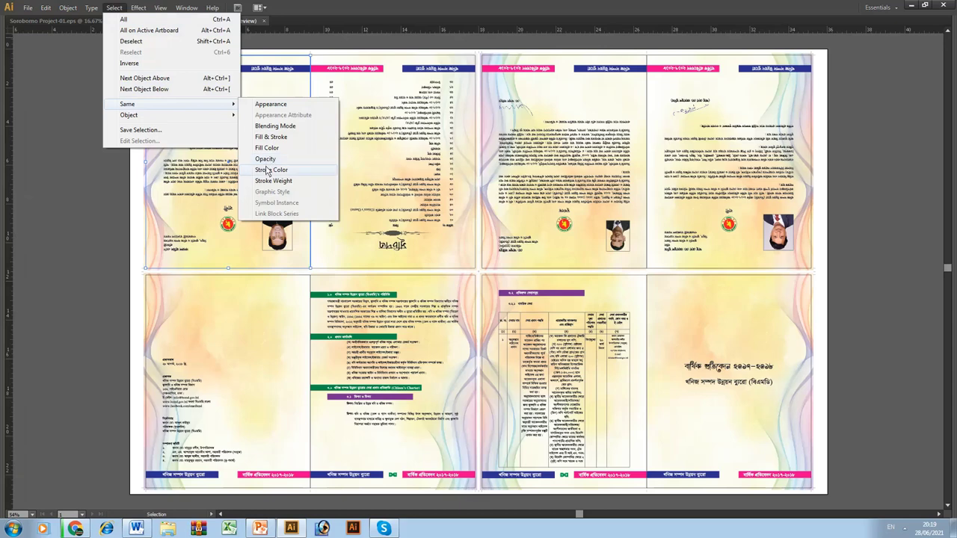
click(282, 180)
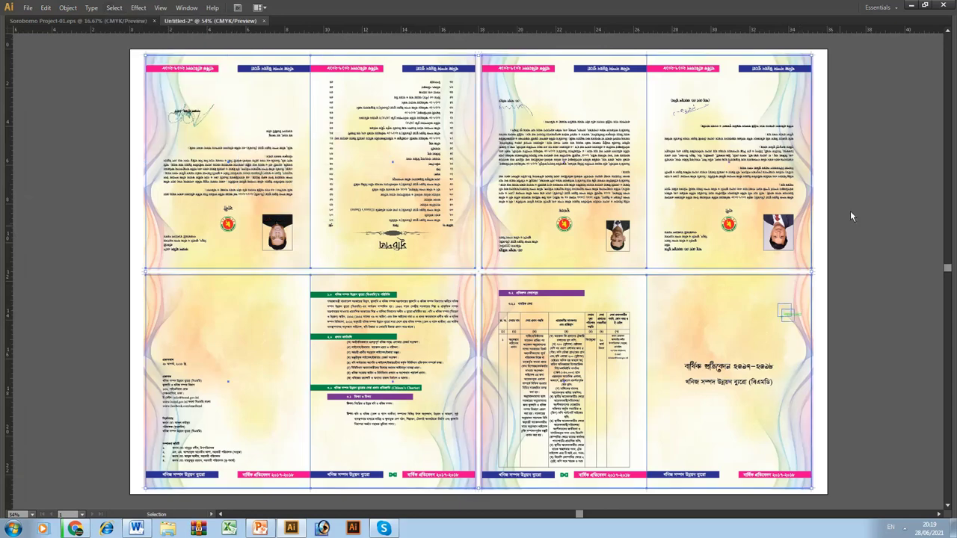
key(Tab)
click(947, 63)
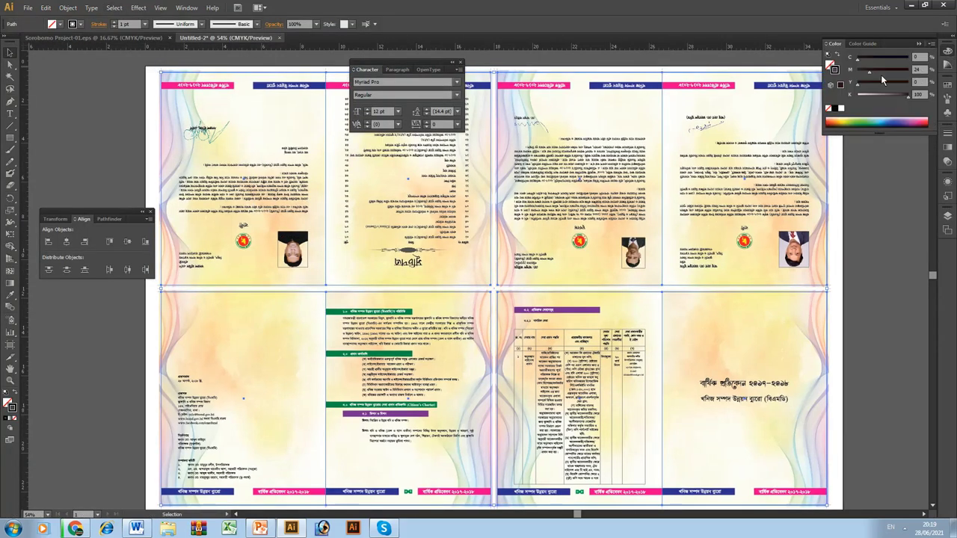
key(Tab)
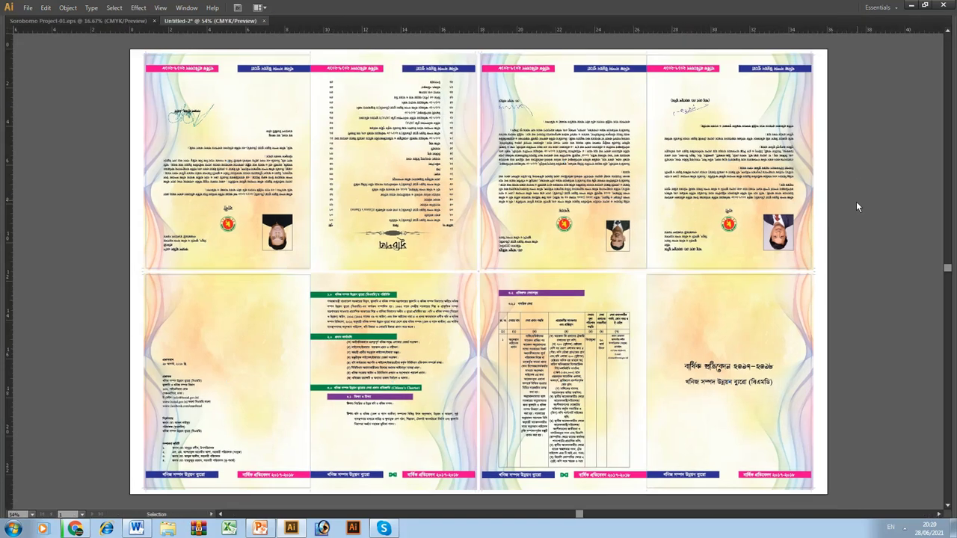
Step: Reselect all the frames, clear the selection, and zoom in where pages meet near the purple header
key(v)
key(ctrl+a)
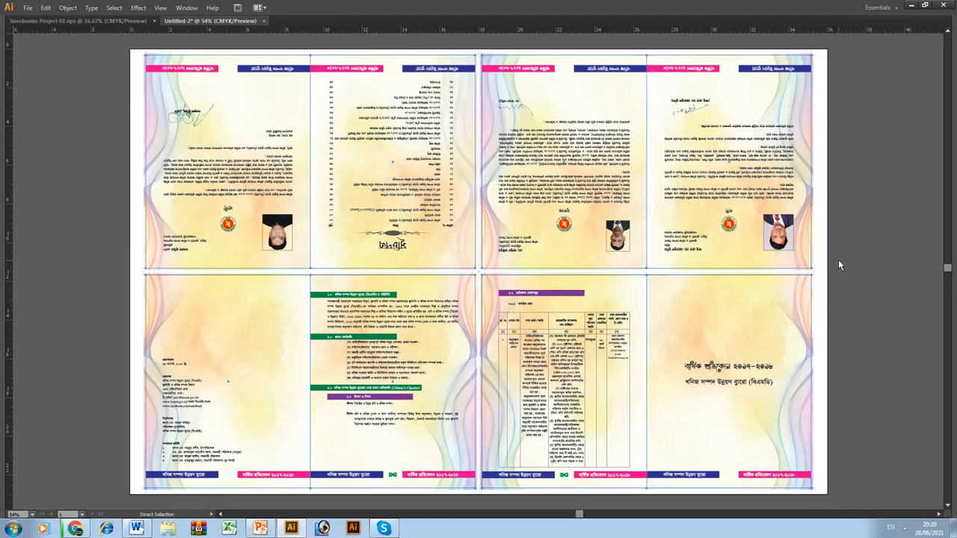
key(Tab)
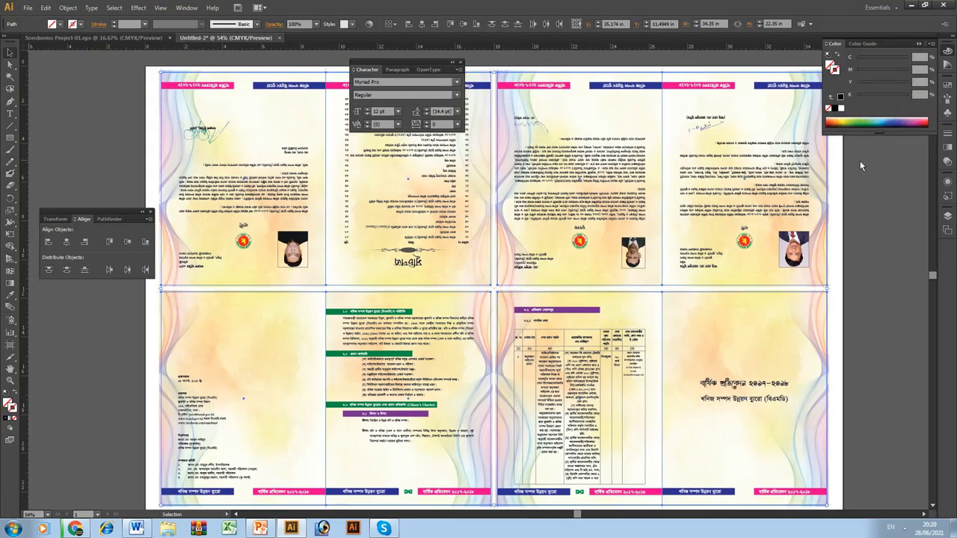
click(860, 164)
key(Tab)
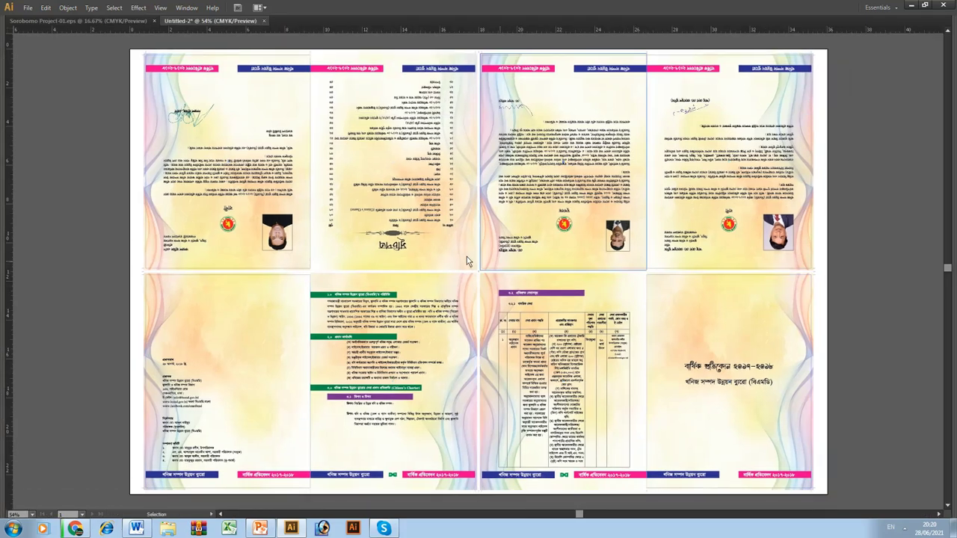
drag(467, 257, 553, 296)
drag(303, 202, 263, 124)
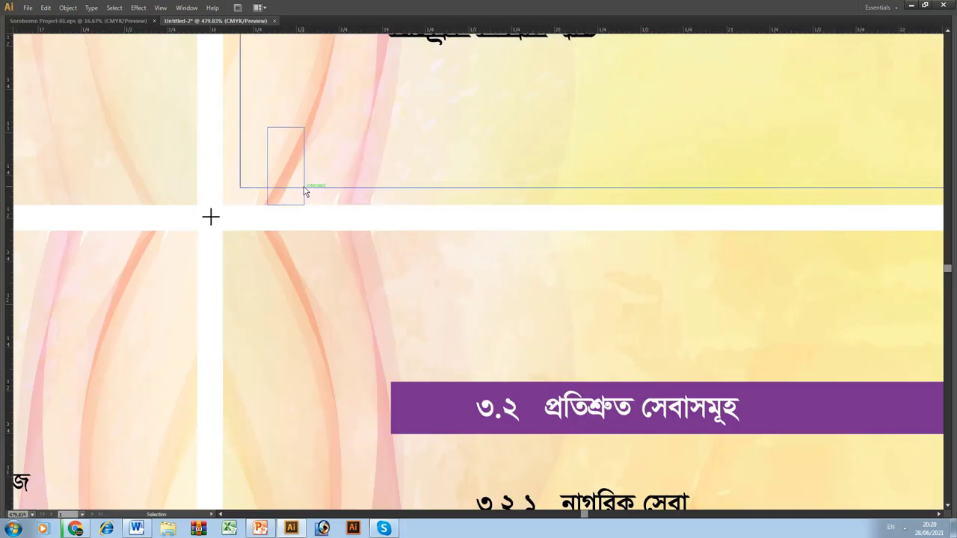
key(Tab)
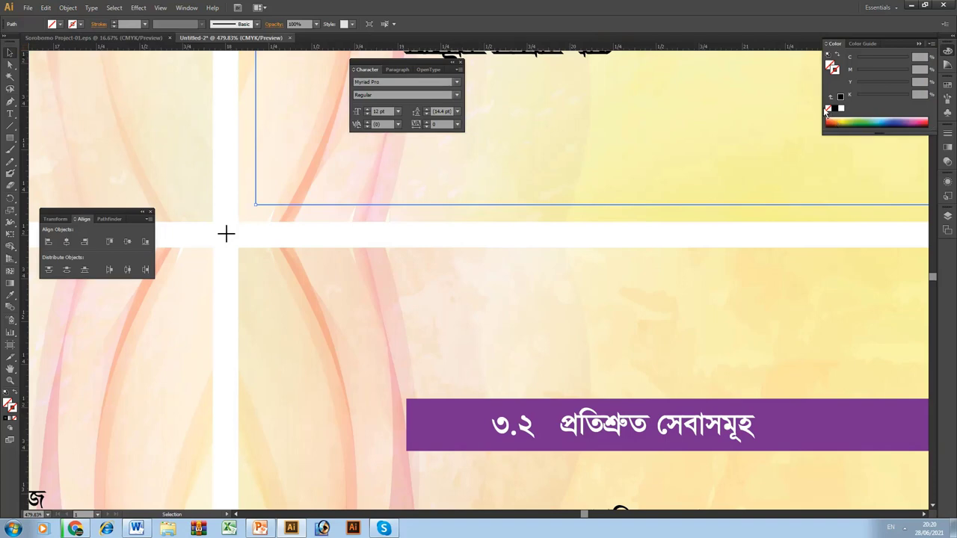
click(810, 120)
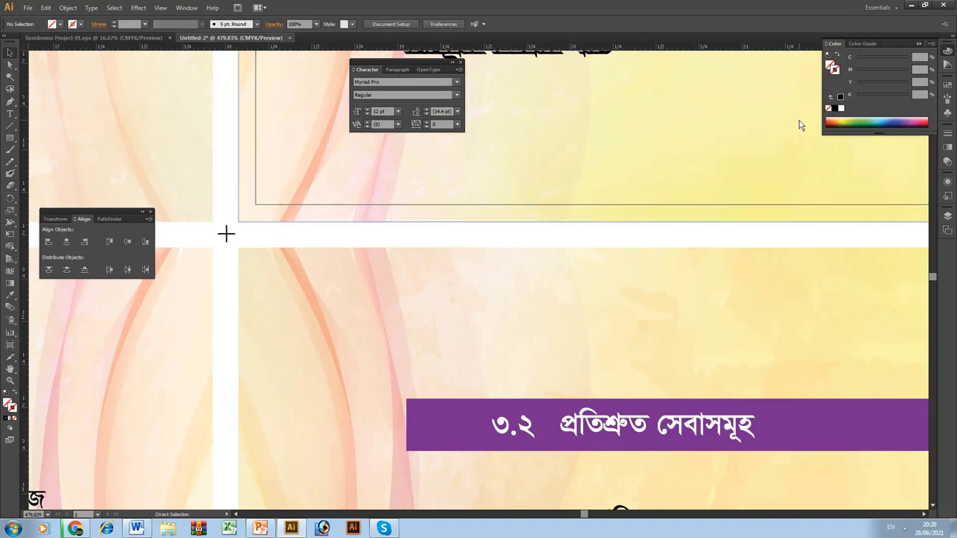
key(a)
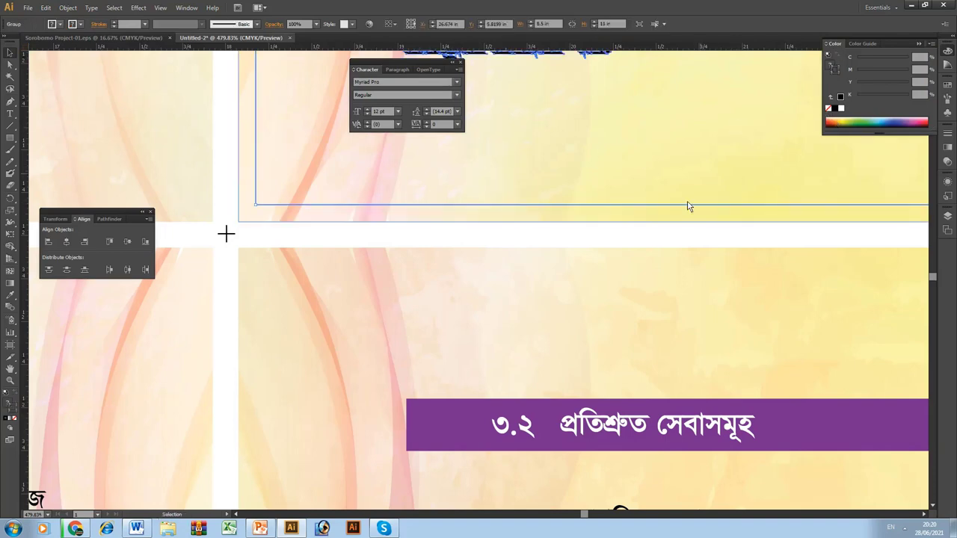
click(694, 205)
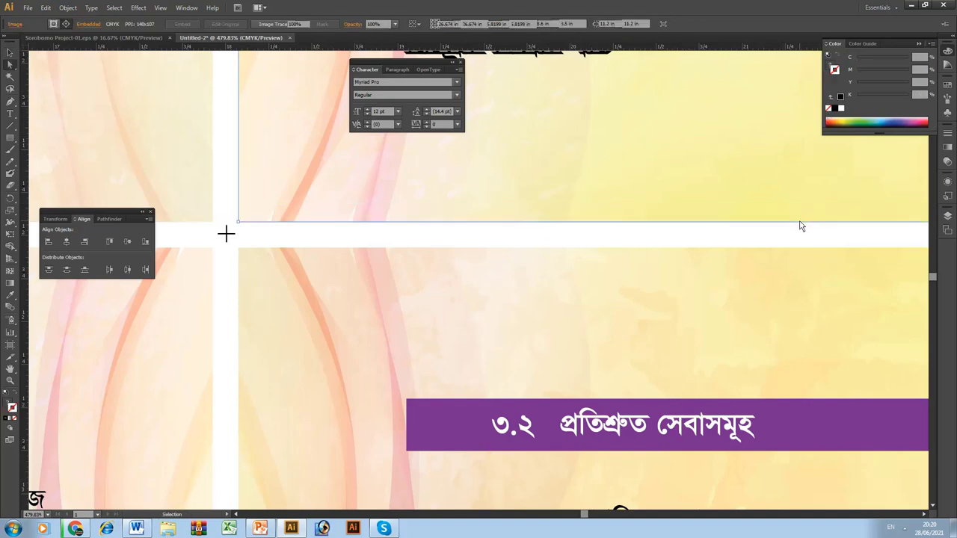
key(Tab)
key(ctrl+0)
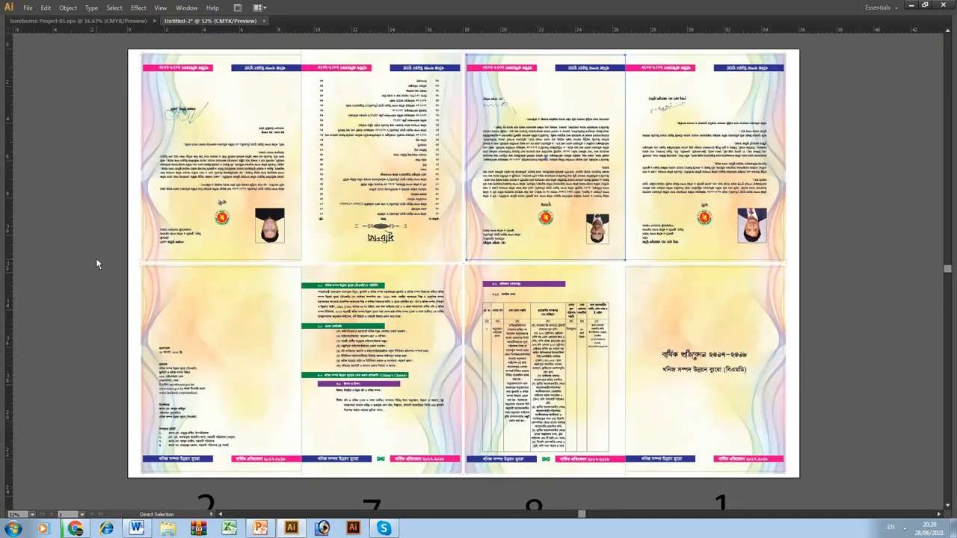
Step: Drag the left page frame's top edge down to the gutter and set its stroke to None
key(z)
drag(129, 244, 436, 305)
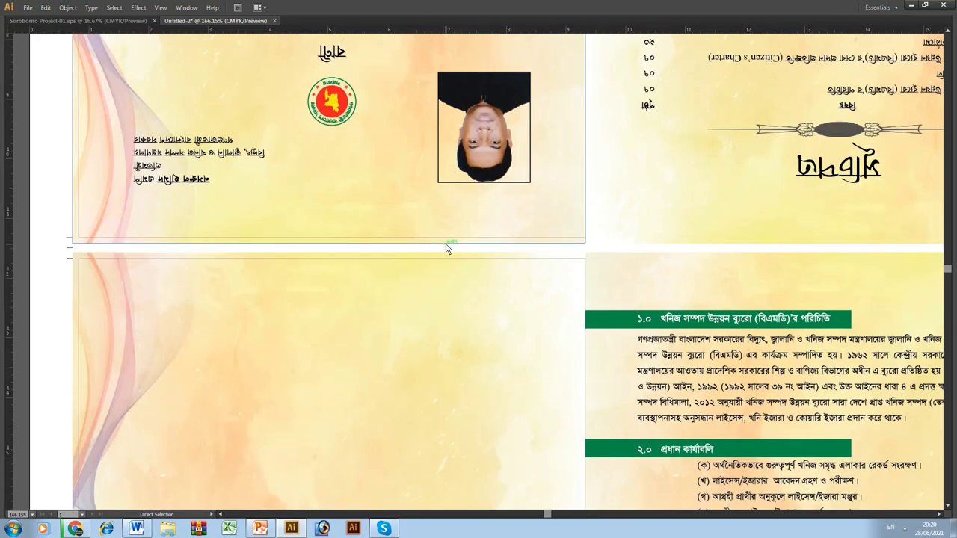
key(Tab)
key(v)
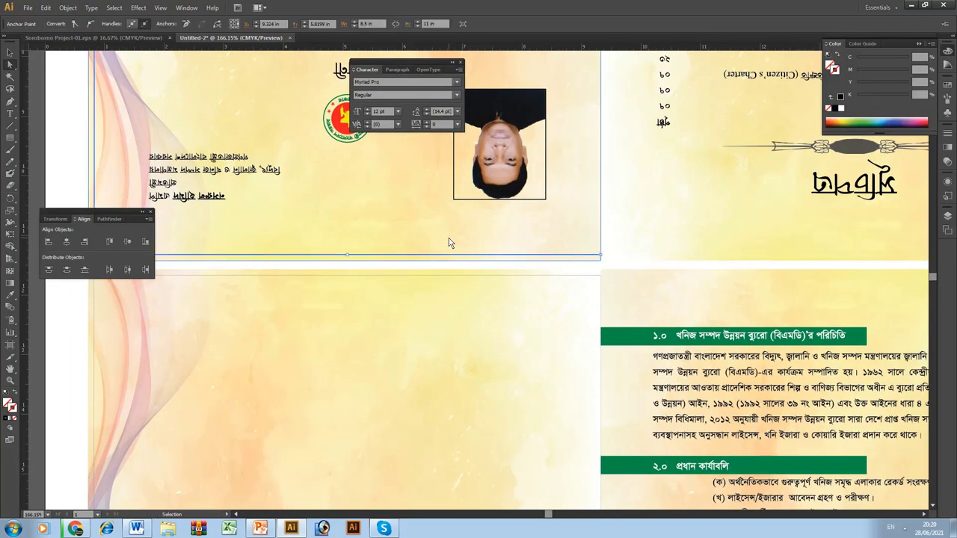
click(444, 253)
key(a)
click(444, 255)
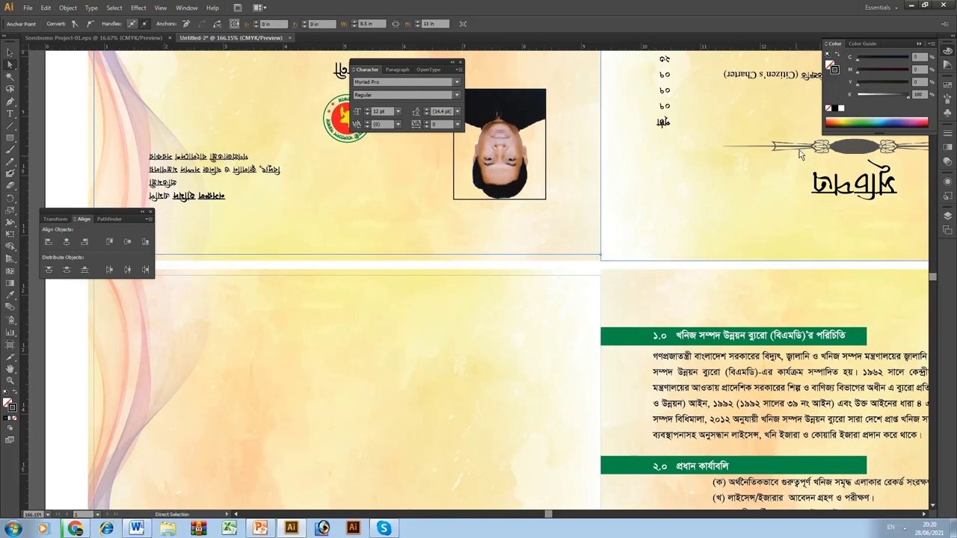
drag(579, 255, 579, 275)
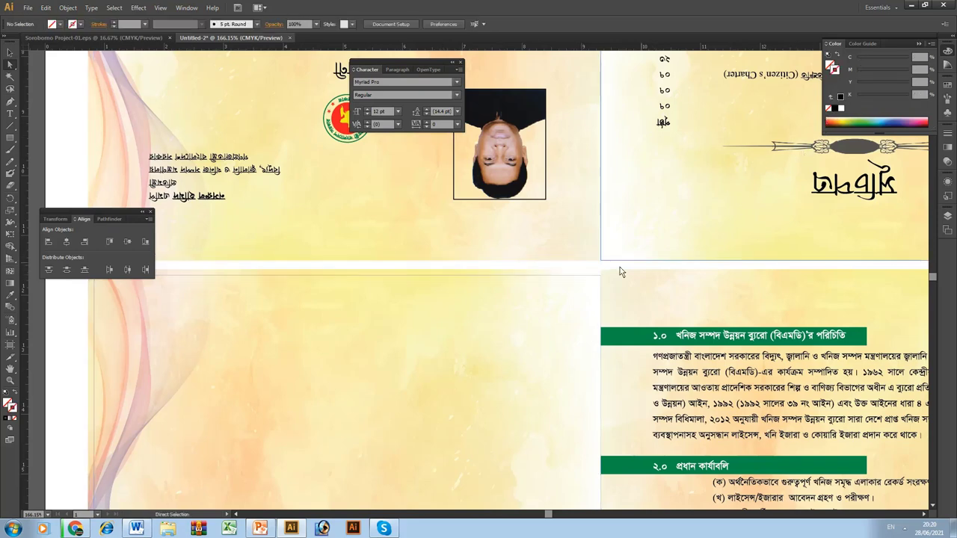
key(x)
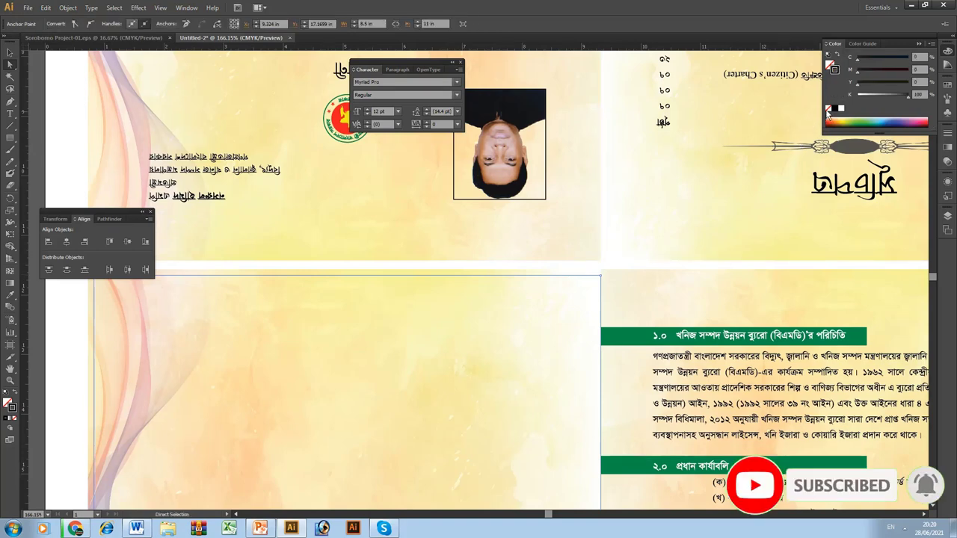
click(827, 110)
key(Tab)
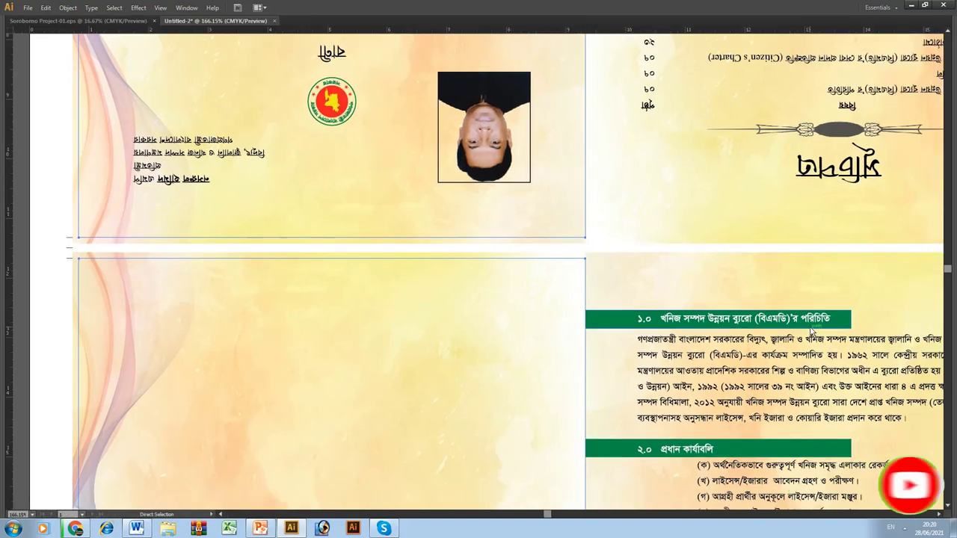
key(ctrl+alt+0)
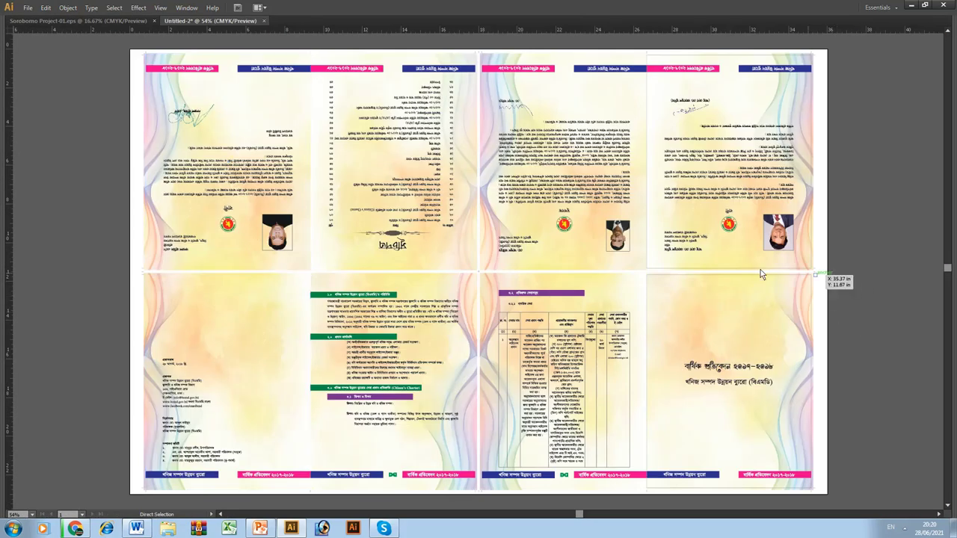
Step: Select the facing edges of the upper and lower right page frames at their gutter
drag(758, 273, 698, 288)
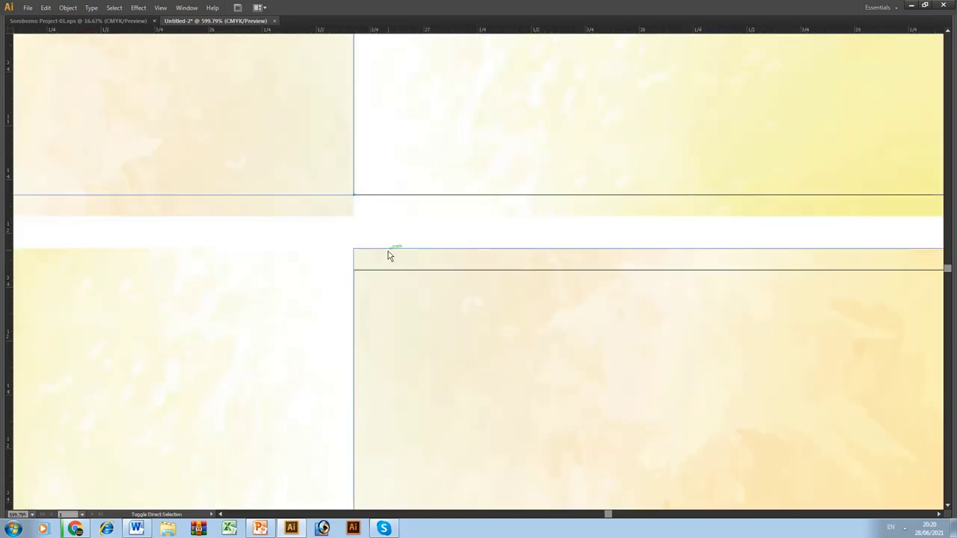
click(364, 270)
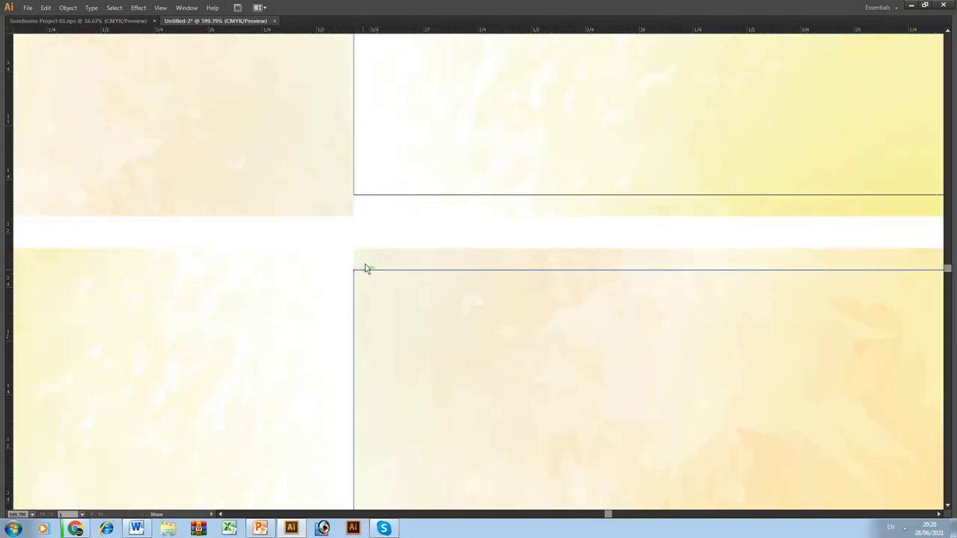
shift+click(375, 196)
key(Tab)
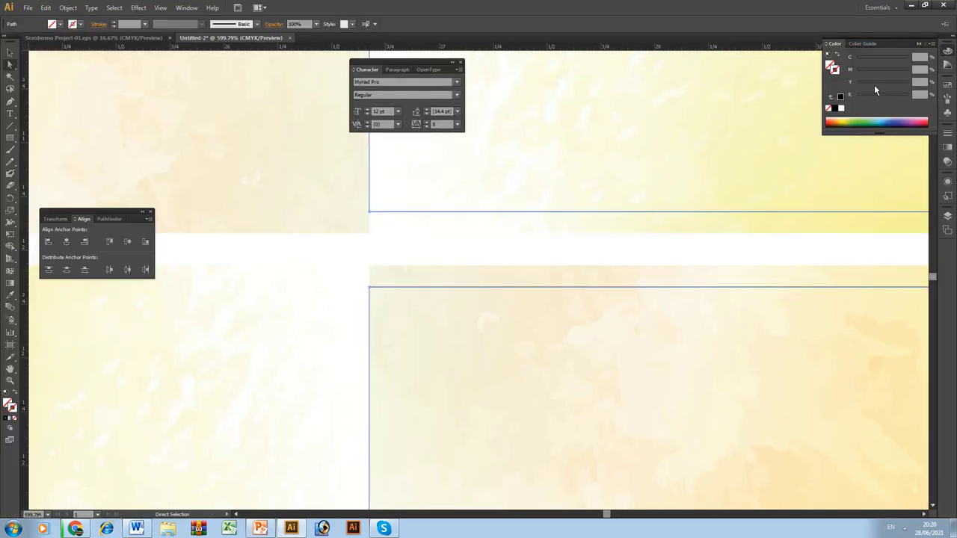
click(359, 257)
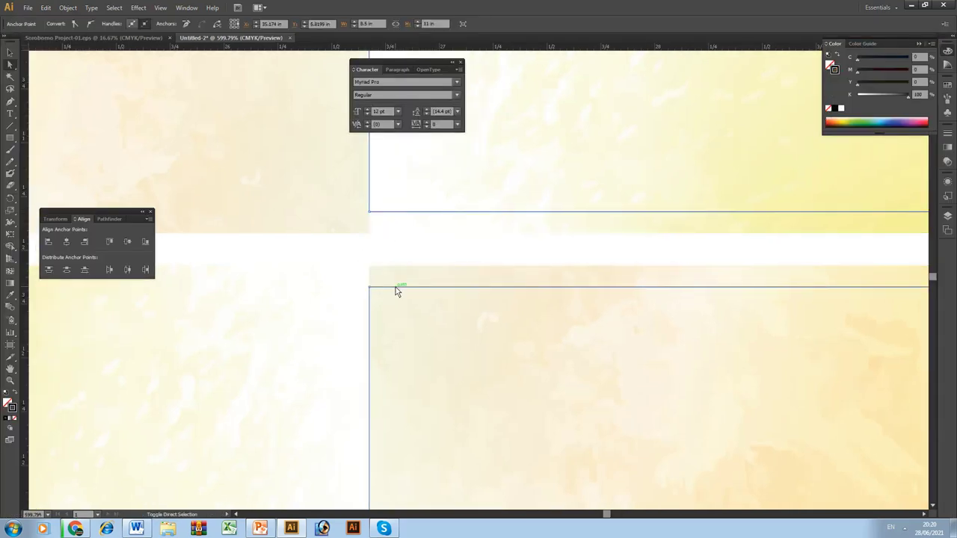
drag(396, 288, 819, 112)
key(Tab)
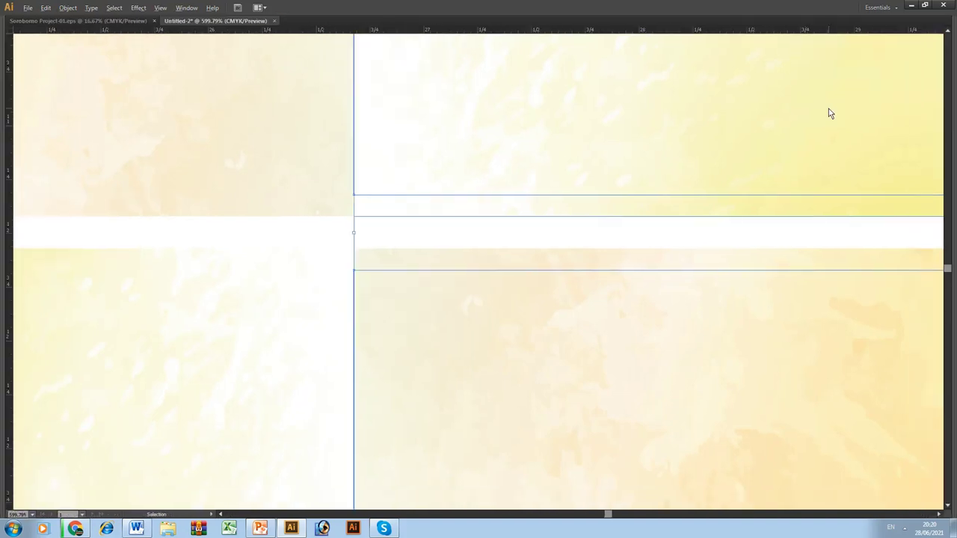
key(ctrl+0)
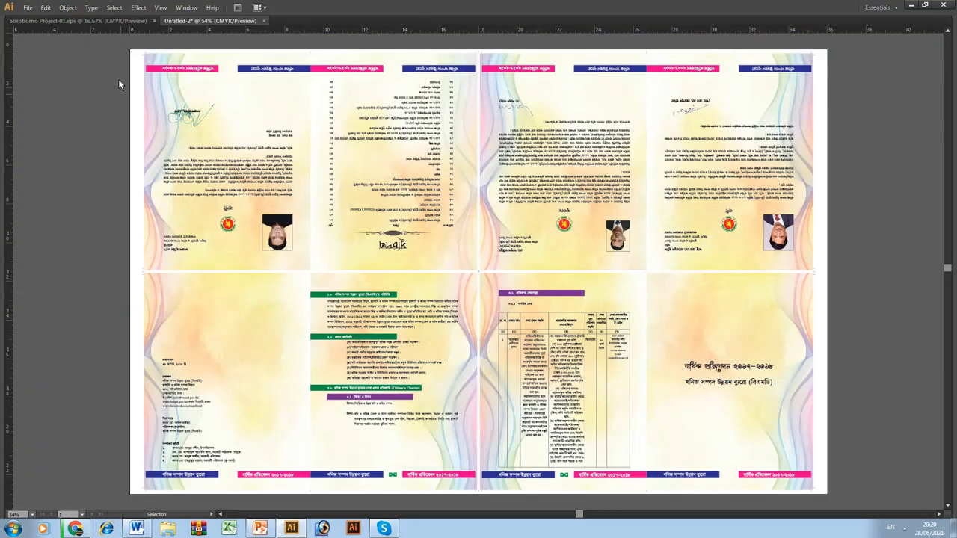
Step: Create a text line below the sheet reading 'BMD Annual Report: 2017-2018'
scroll(479, 299, down, 2)
scroll(531, 464, up, 6)
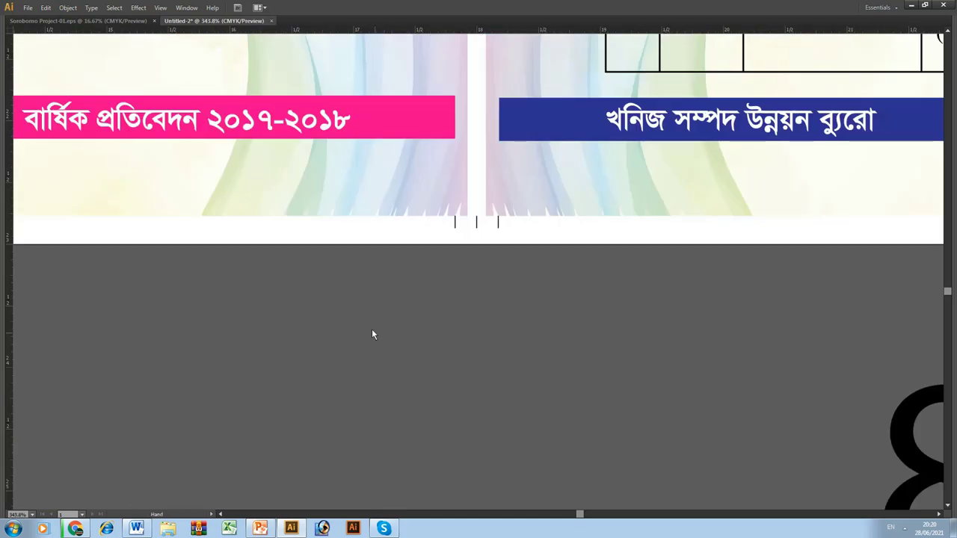
drag(372, 334, 367, 374)
key(Tab)
key(Tab)
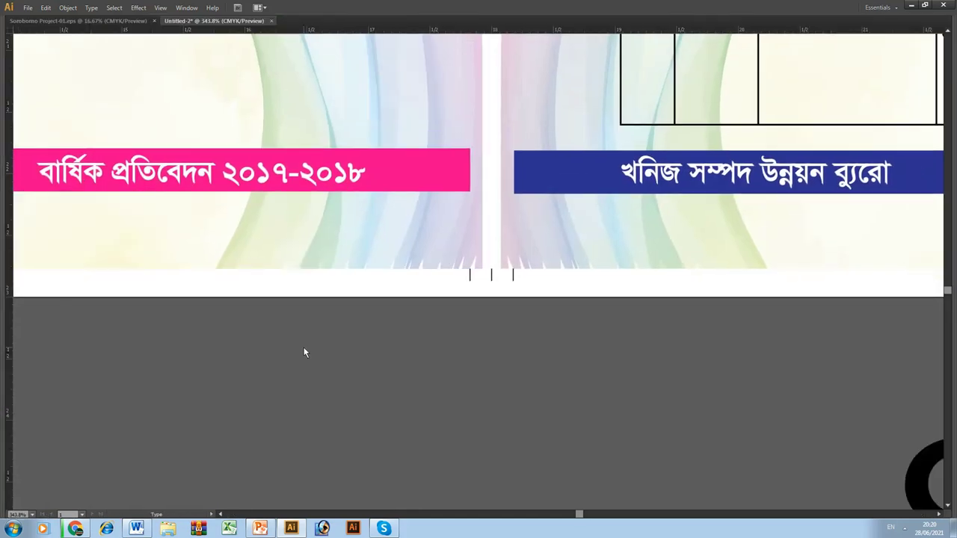
click(304, 349)
text(sfs)
key(ctrl+a)
text(BM)
text(D)
text(ual Report)
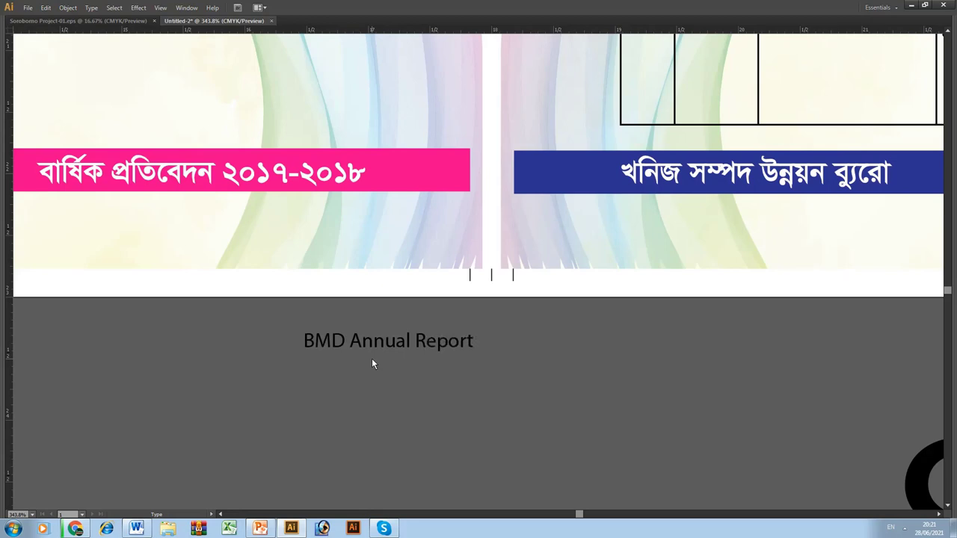
text(-2017-2018)
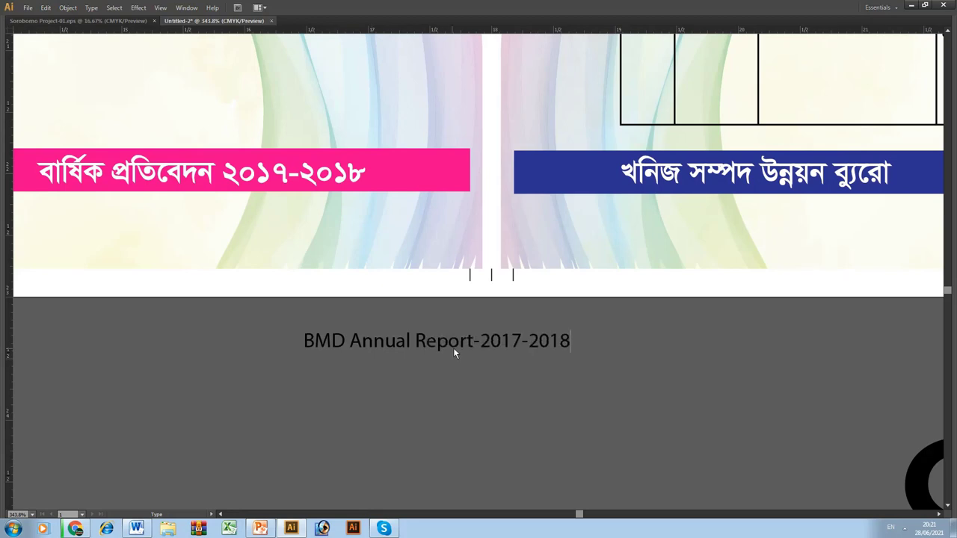
text(:)
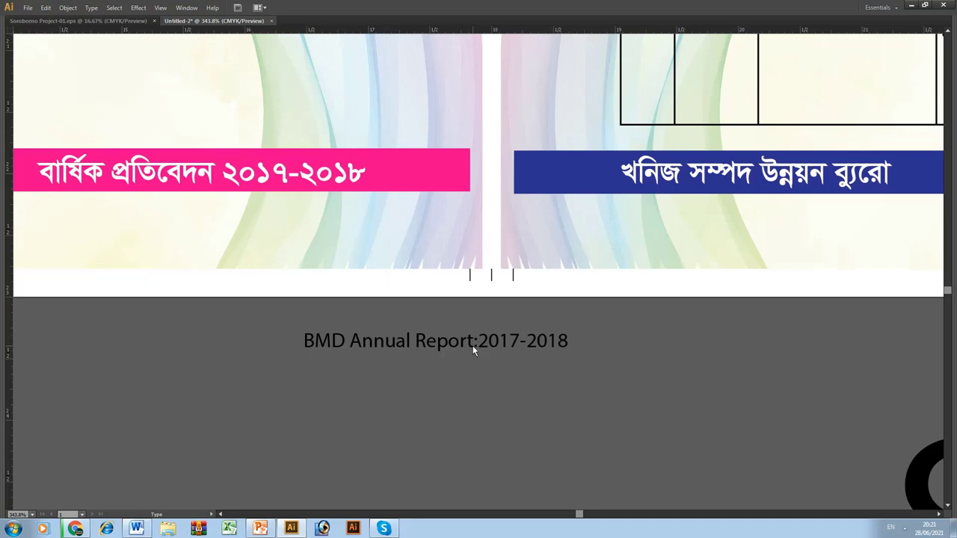
key(Escape)
Step: Set the slug line to 8 pt, move it into the bottom margin, and copy it to the right
key(Tab)
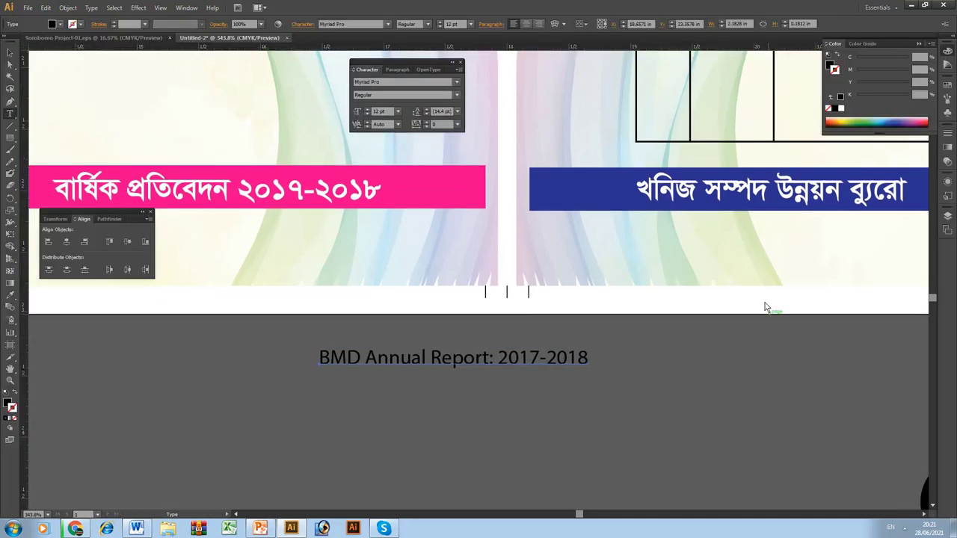
text(8)
key(Return)
drag(407, 370, 376, 306)
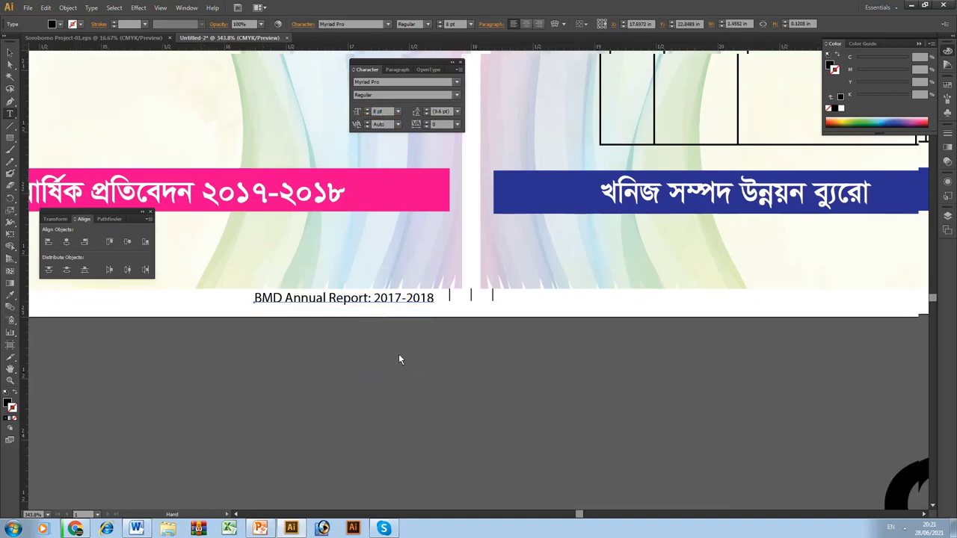
key(Tab)
alt+drag(267, 301, 507, 300)
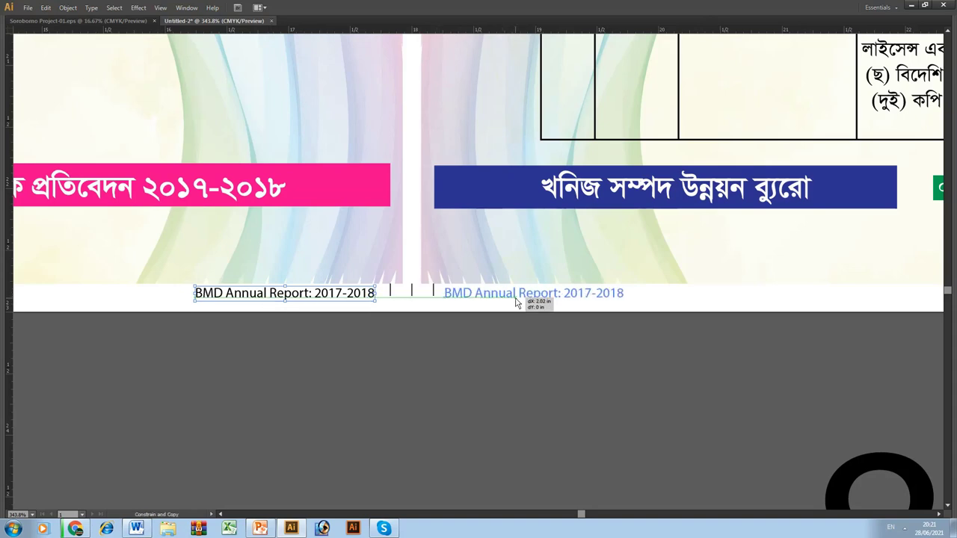
text(Forma-01)
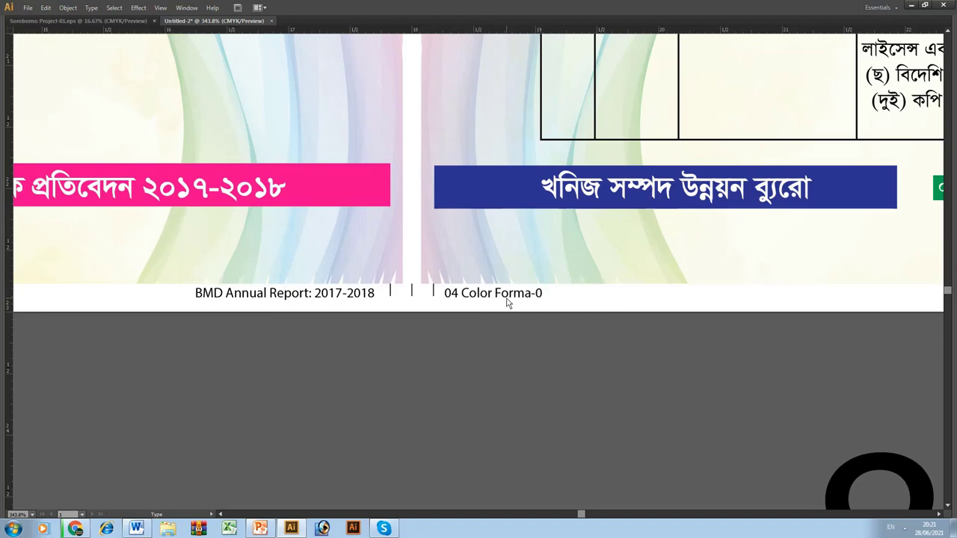
text(1)
Step: Commit the footer slug text '04 Color Forma-01', then deselect it and fit the sheet
key(Escape)
click(502, 315)
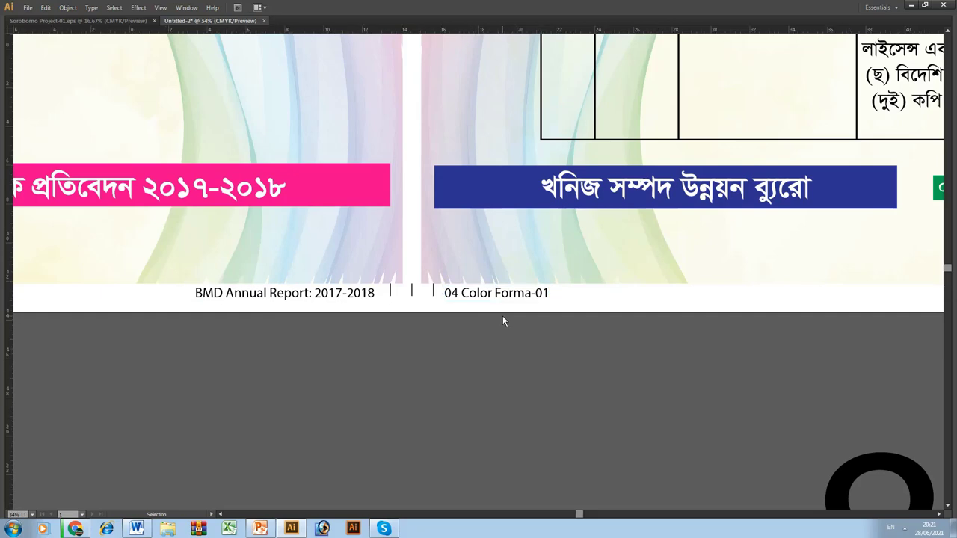
key(ctrl+0)
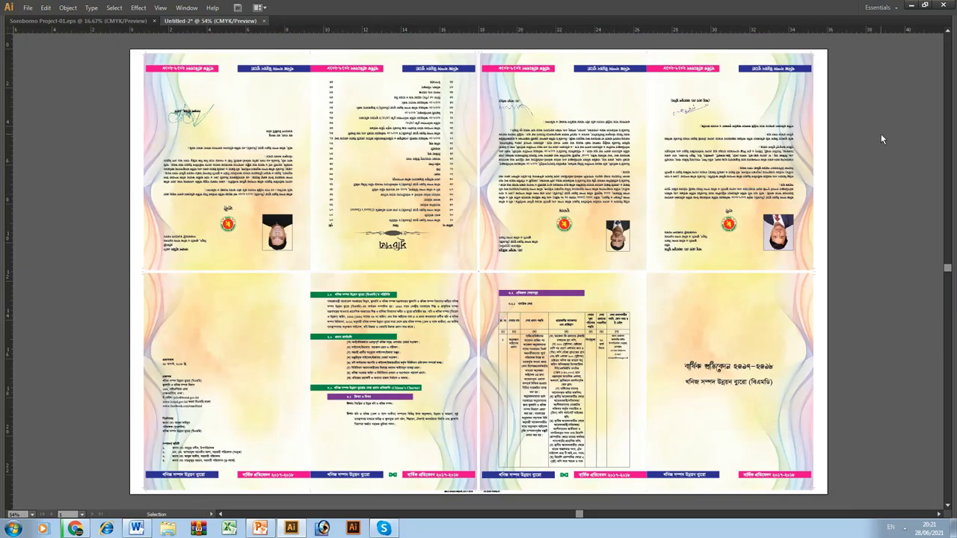
Step: Stretch the right-hand page artwork's right edge out to the crop marks
key(z)
drag(769, 53, 822, 112)
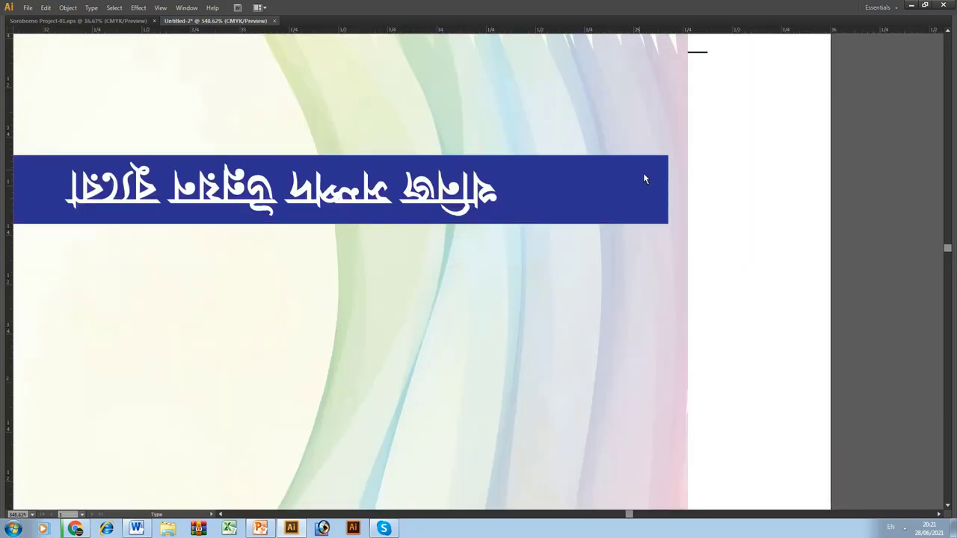
key(ctrl+0)
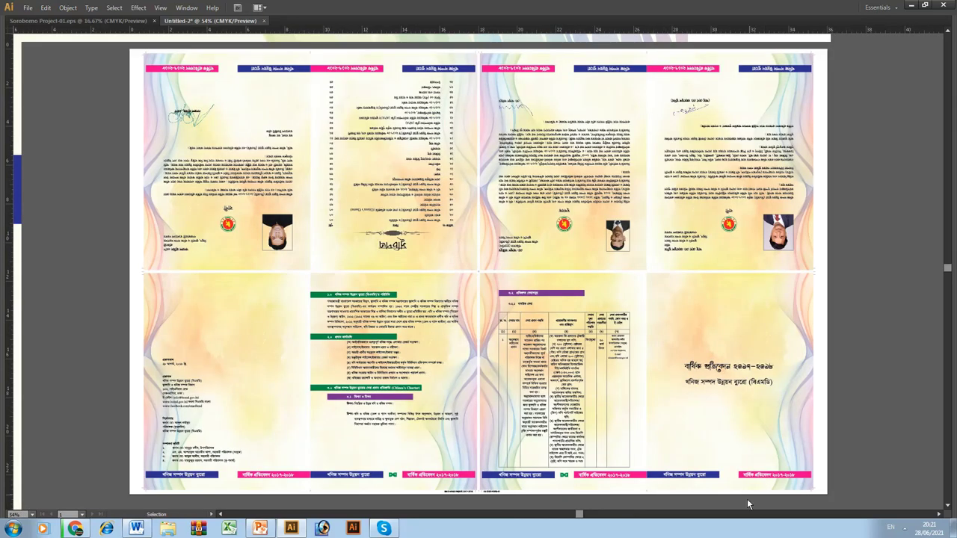
drag(820, 479, 819, 485)
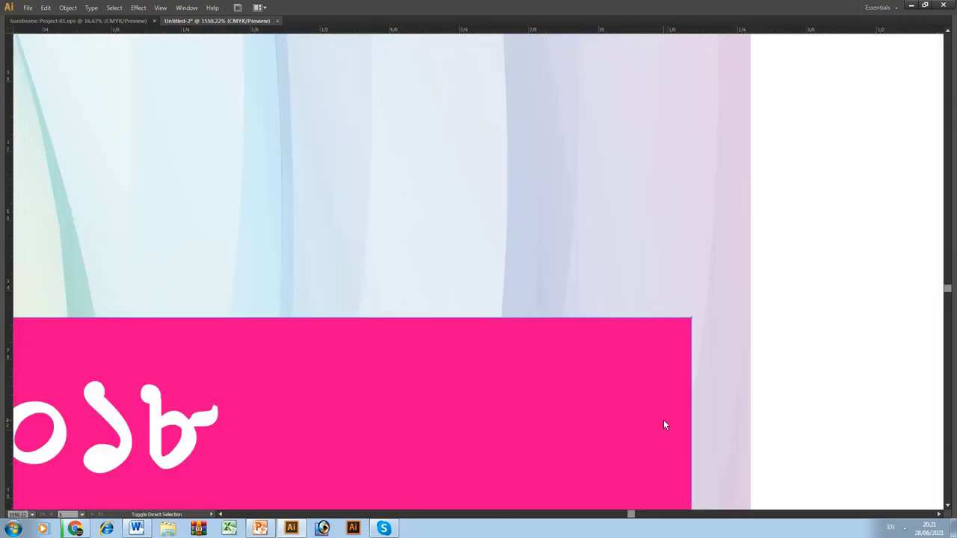
click(716, 334)
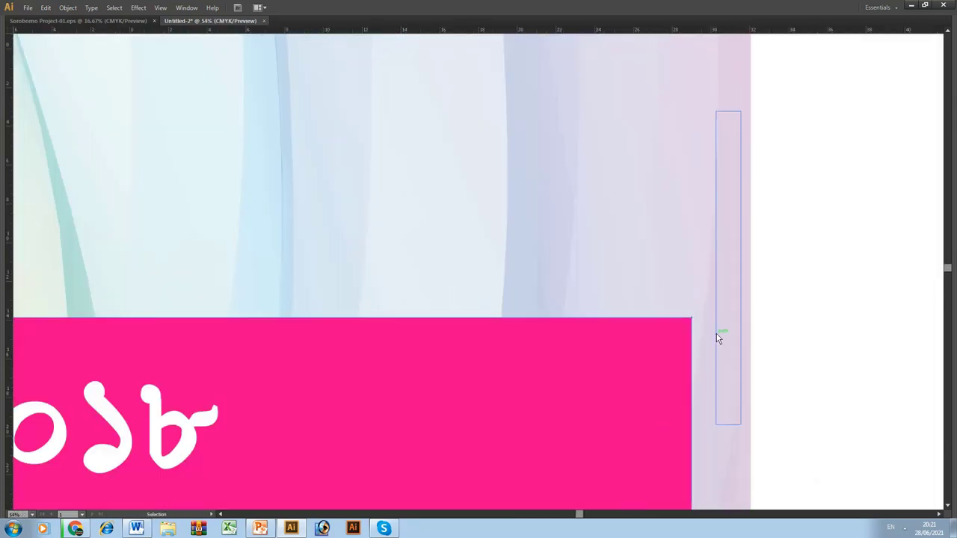
key(ctrl+0)
drag(731, 241, 812, 298)
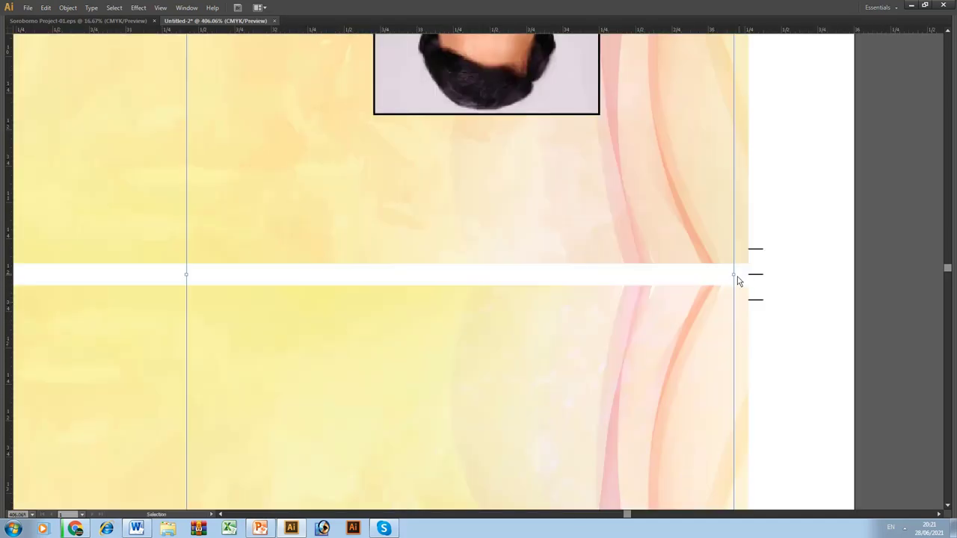
drag(735, 280, 748, 275)
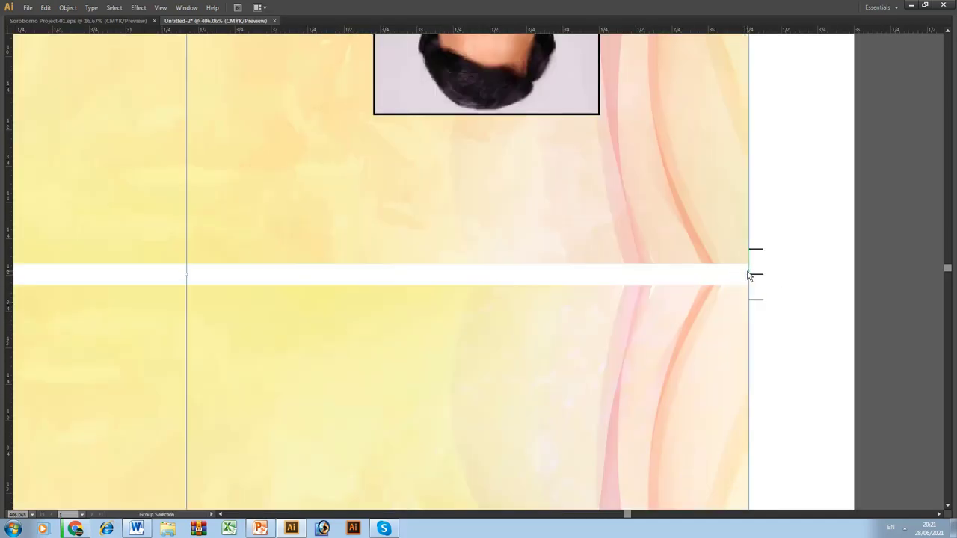
key(ctrl+0)
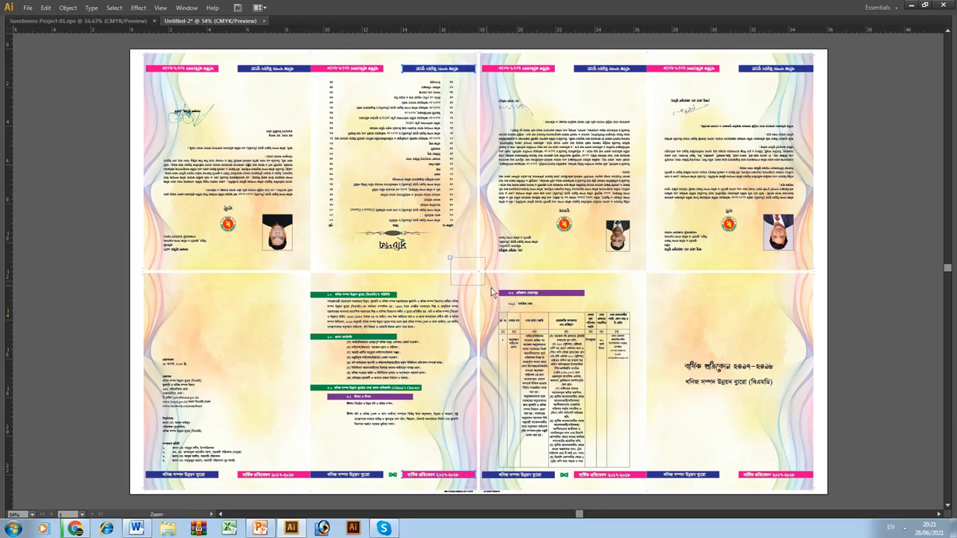
Step: Extend the page background's edge to meet the centre gutter of the sheet
drag(442, 255, 494, 289)
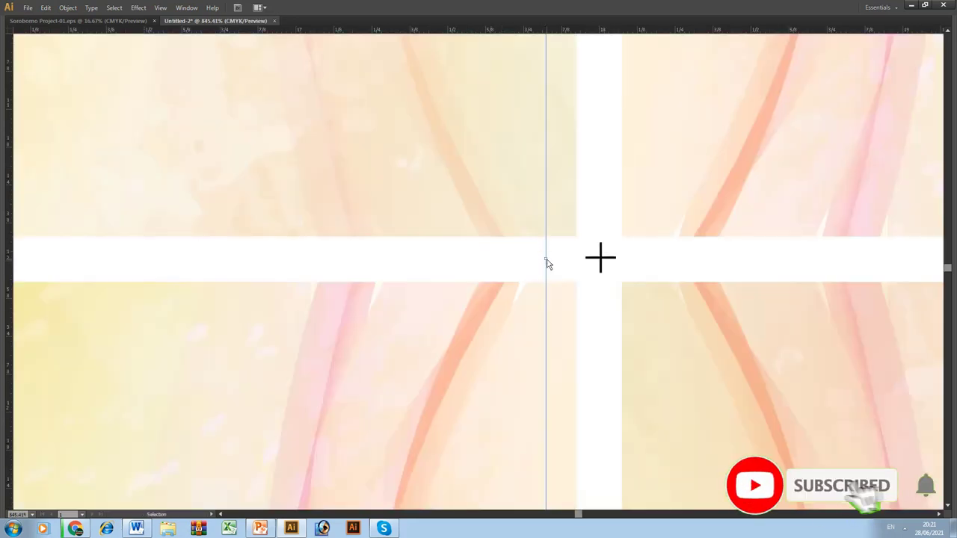
drag(546, 258, 577, 263)
key(ctrl+0)
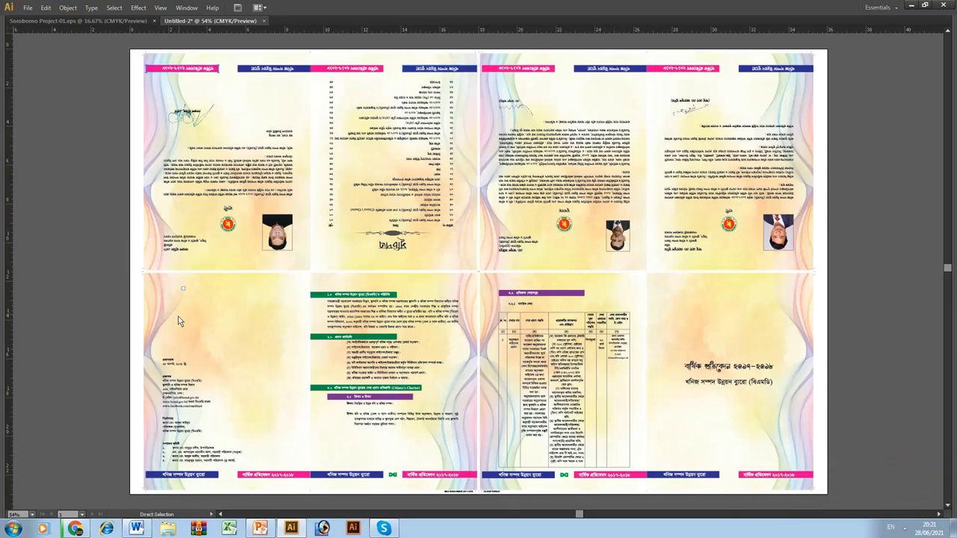
click(161, 470)
Step: Zoom in on the left sheet edge and central page junction to check gutter alignment
drag(167, 282, 128, 255)
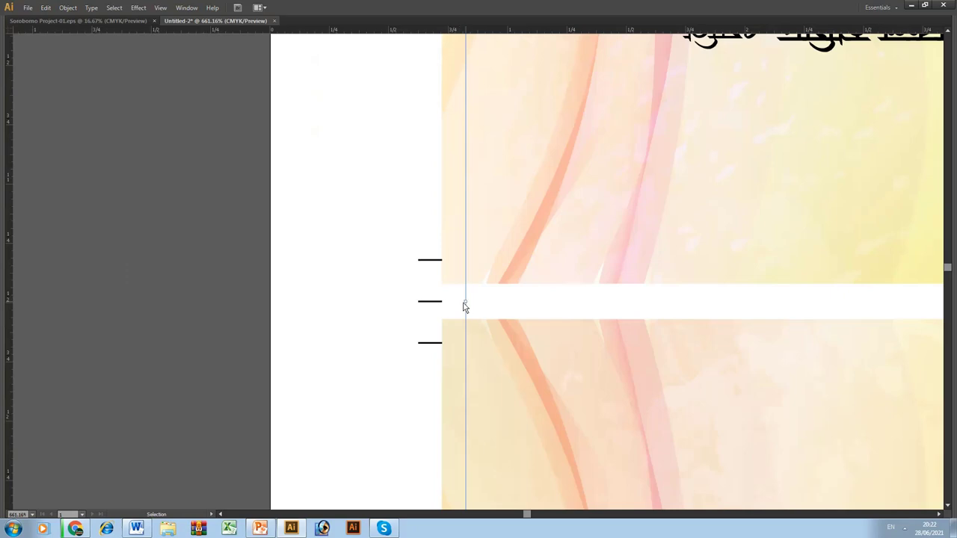
key(ctrl+0)
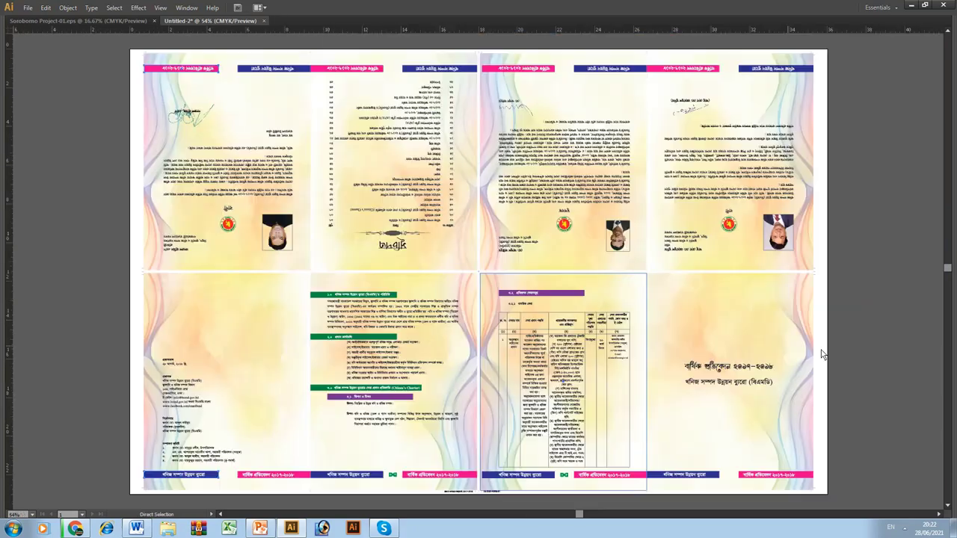
key(v)
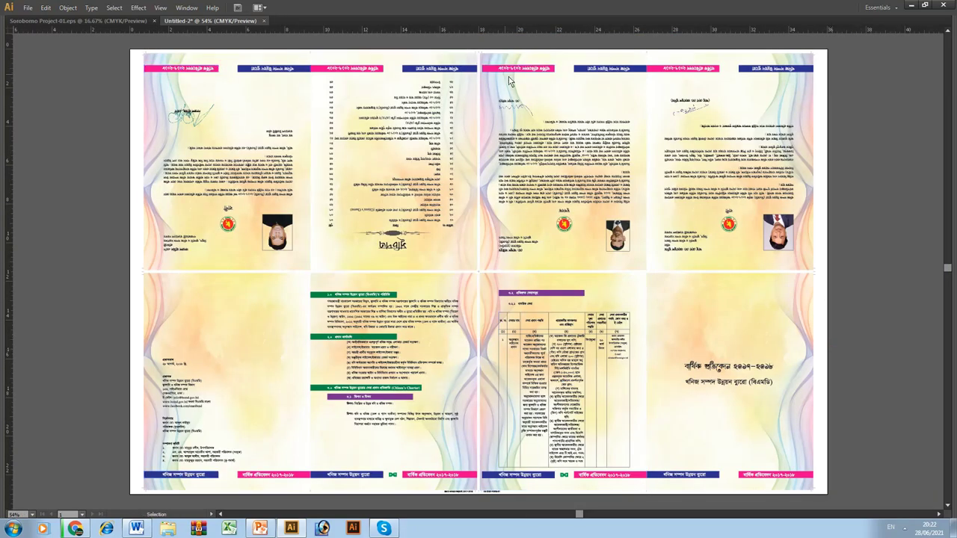
key(ctrl)
key(ctrl+space)
mouse_move(466, 253)
mouse_down()
mouse_move(508, 298)
mouse_move(474, 307)
mouse_up()
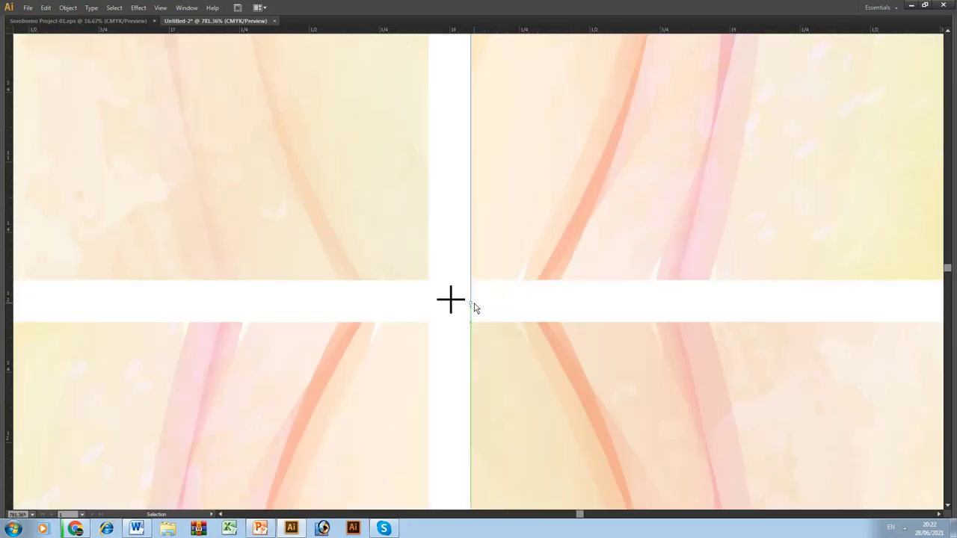
key(ctrl+0)
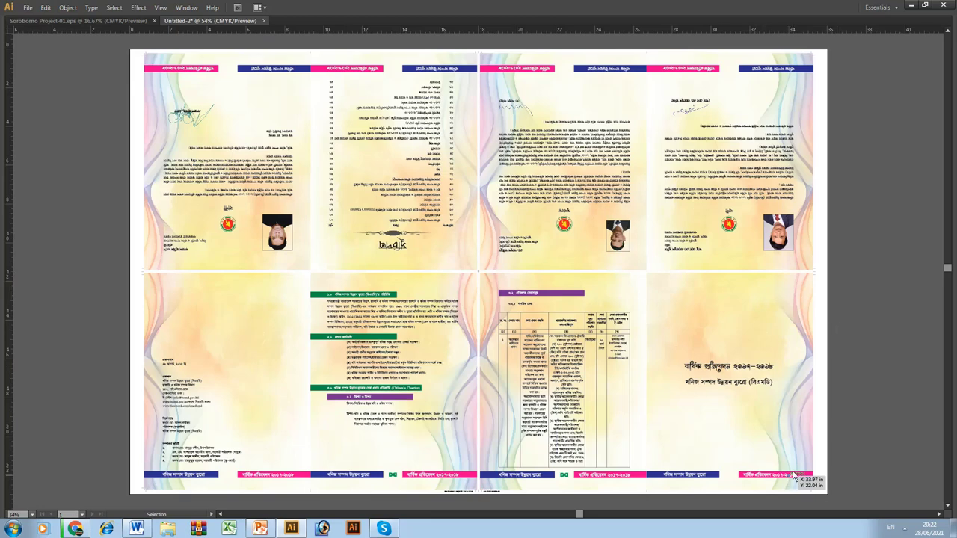
scroll(795, 471, down, 1)
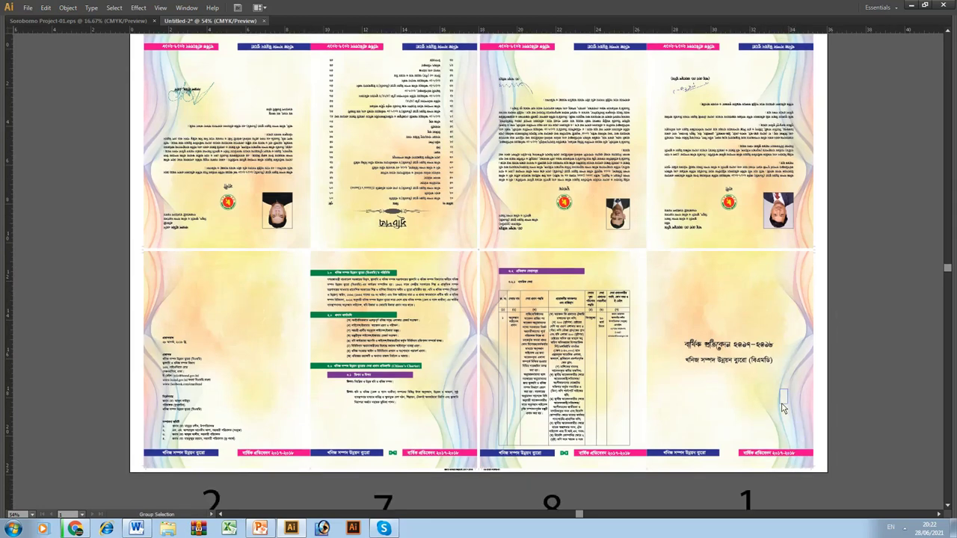
scroll(784, 408, up, 1)
key(ctrl+minus)
scroll(773, 484, down, 3)
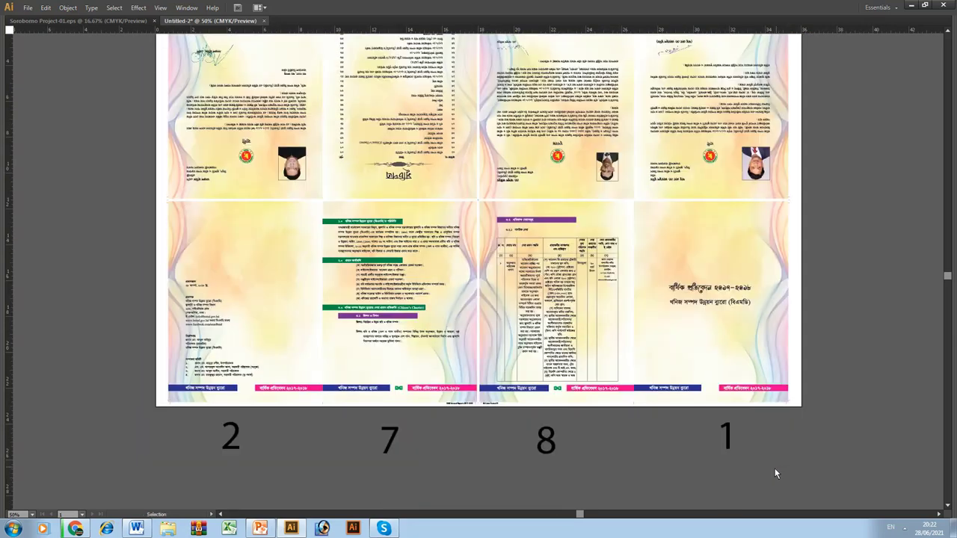
click(250, 441)
scroll(310, 438, up, 2)
scroll(162, 150, up, 3)
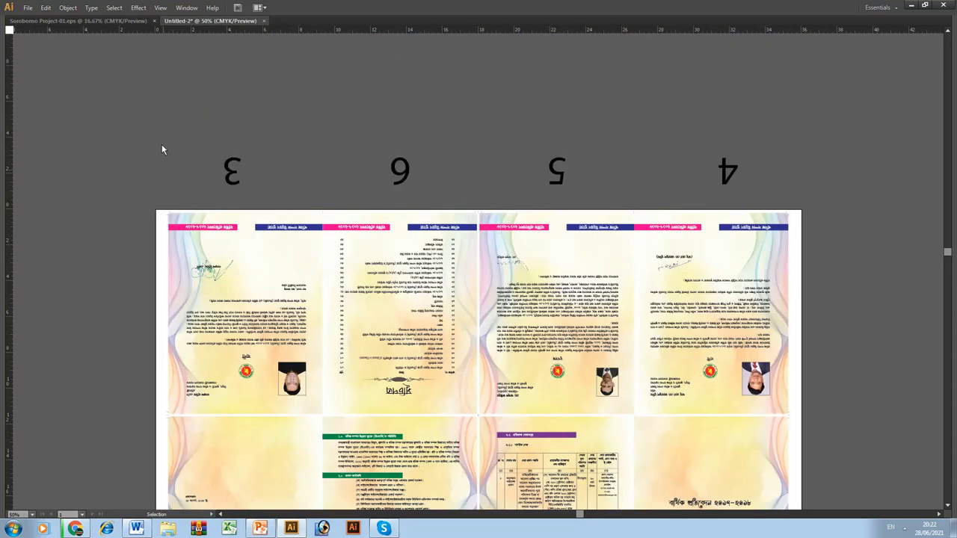
drag(162, 150, 758, 207)
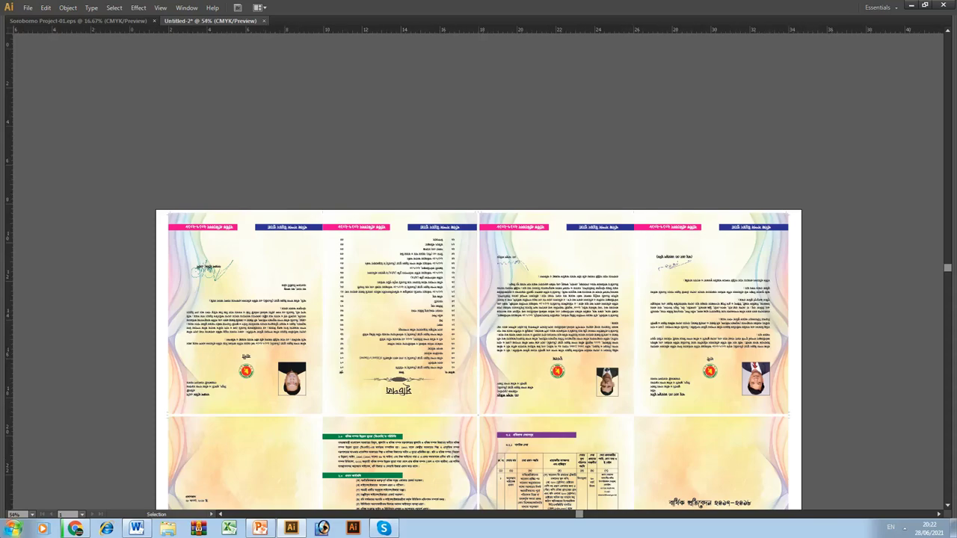
key(ctrl+0)
key(ctrl+1)
key(ctrl+0)
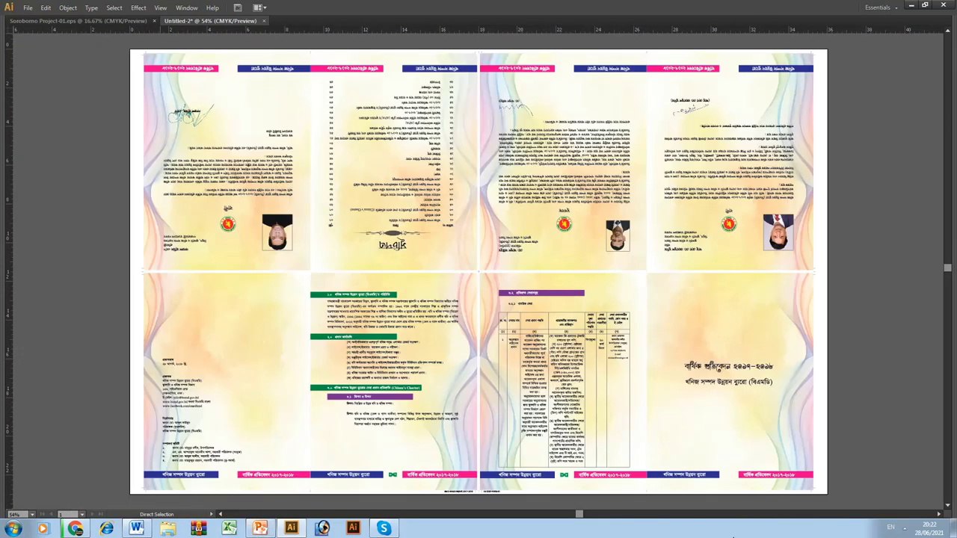
key(ctrl+a)
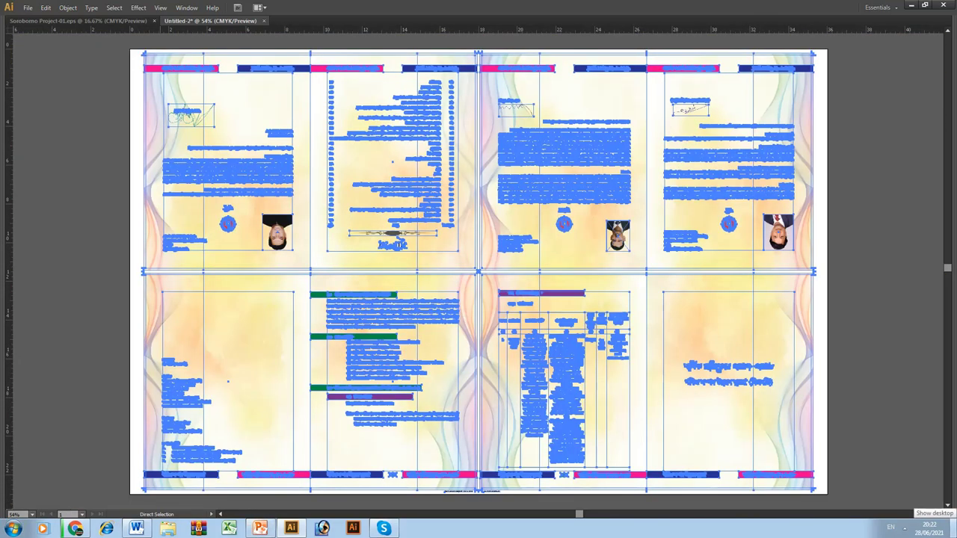
key(ctrl+h)
key(ctrl+h)
key(v)
click(862, 194)
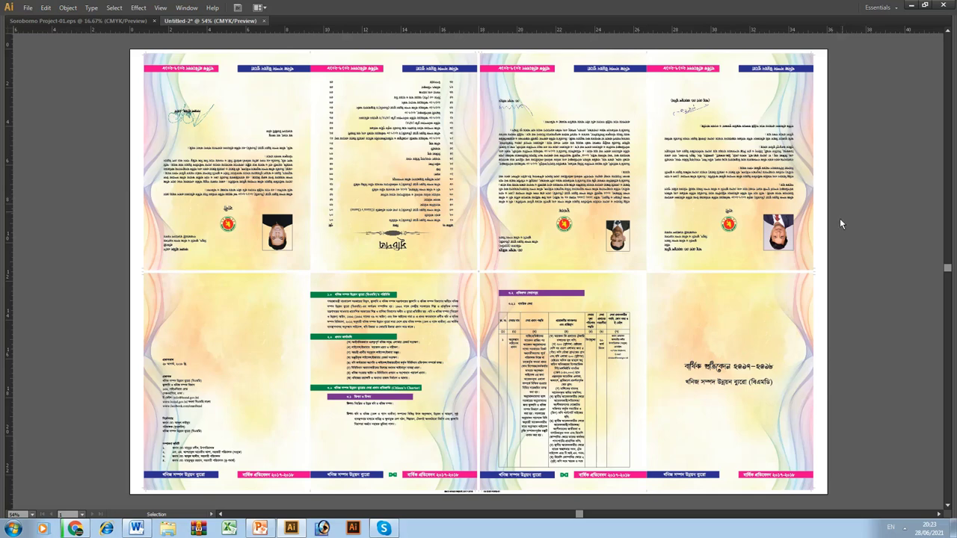
click(890, 529)
click(890, 529)
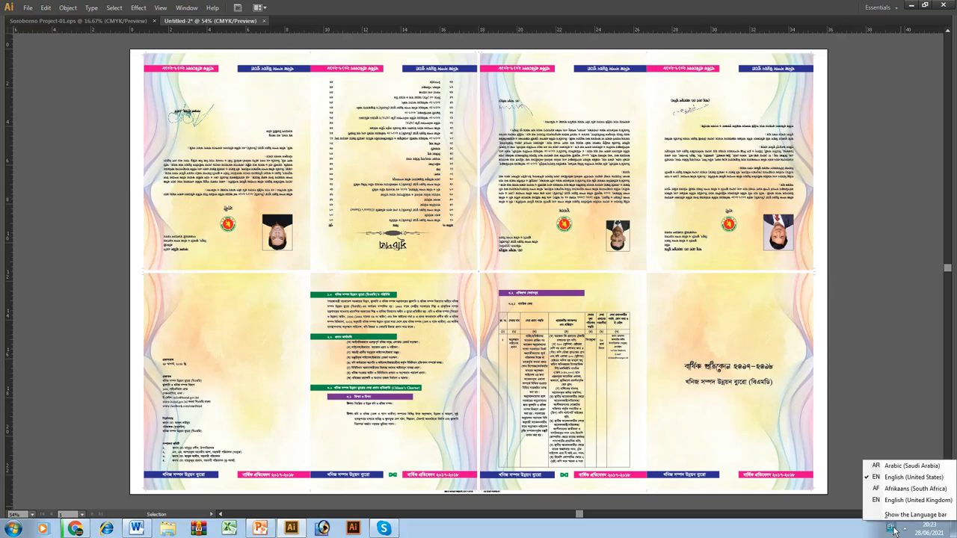
click(902, 533)
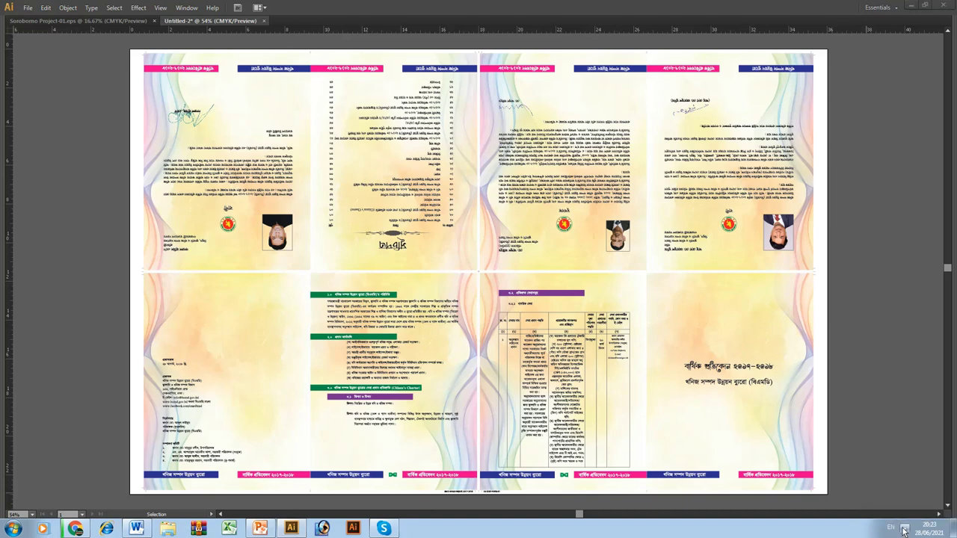
click(903, 532)
click(906, 530)
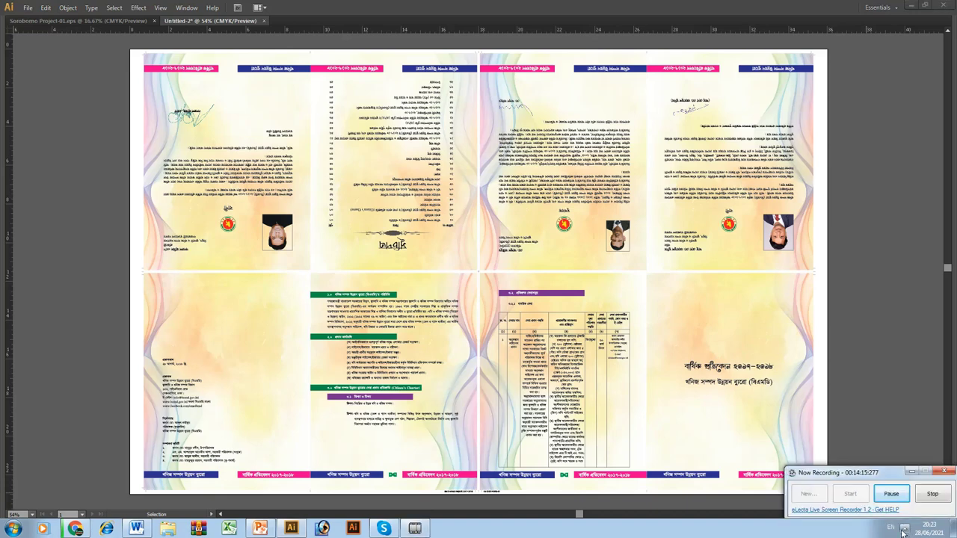